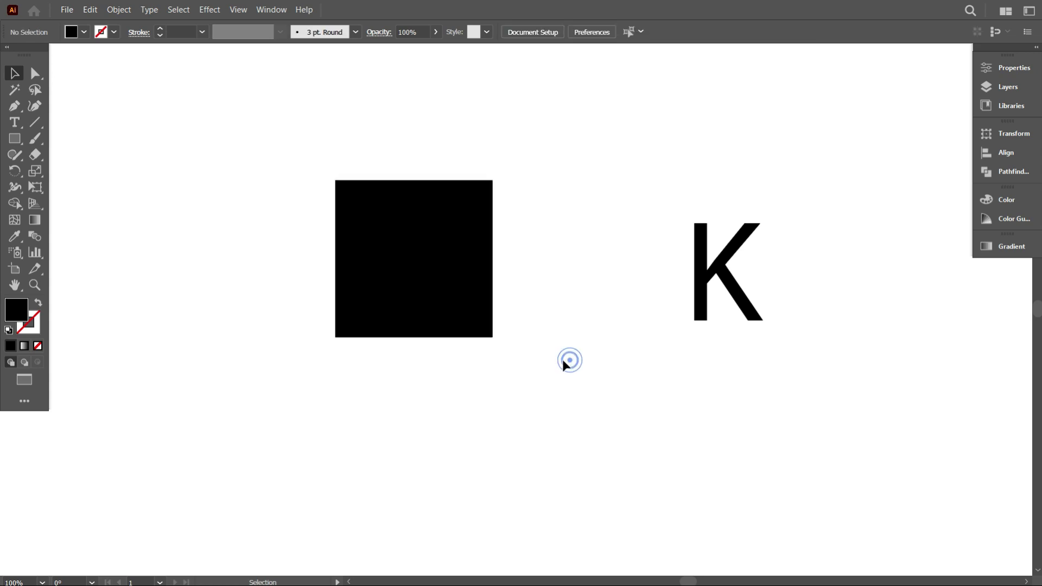
Separate the middle and right strips of the divided black square from its left strip
{"action": "left_click_drag", "start_coordinate": [468, 253], "coordinate": [610, 362]}
{"action": "left_click_drag", "start_coordinate": [519, 291], "coordinate": [599, 326]}
{"action": "key", "text": "ctrl+z"}
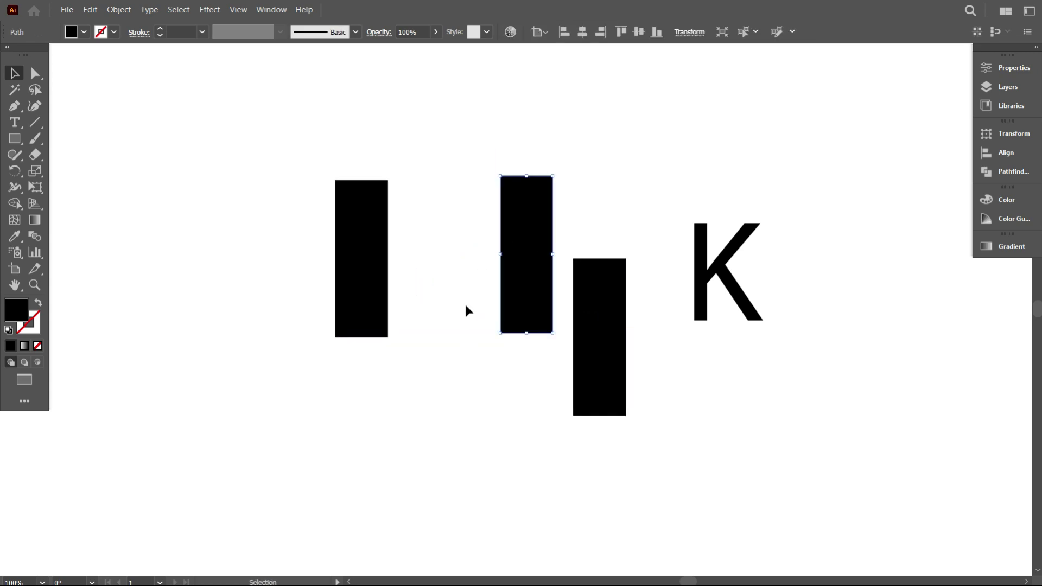
{"action": "left_click", "coordinate": [469, 307]}
Stretch the left strip downward to about one and a half times its height, and delete the other two strips
{"action": "left_click", "coordinate": [350, 276]}
{"action": "left_click_drag", "start_coordinate": [362, 338], "coordinate": [369, 415]}
{"action": "left_click", "coordinate": [439, 390]}
{"action": "left_click_drag", "start_coordinate": [465, 298], "coordinate": [584, 373]}
{"action": "key", "text": "Delete"}
Swap the remaining strip's fill and stroke to turn it into an unfilled black outline
{"action": "left_click", "coordinate": [363, 272]}
{"action": "left_click", "coordinate": [38, 302]}
{"action": "left_click", "coordinate": [298, 269]}
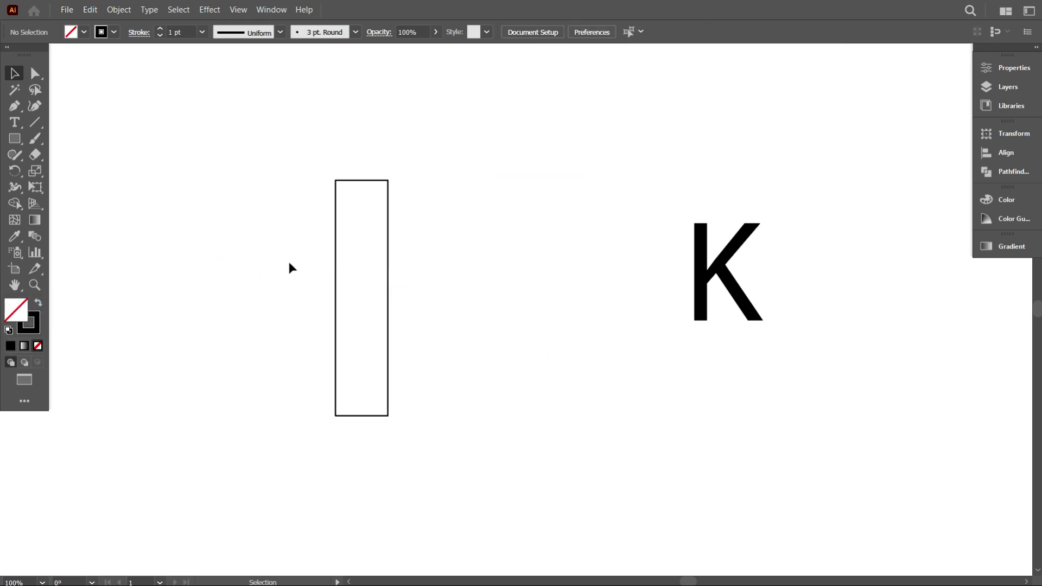
Rotate the outlined vertical strip to 355°
{"action": "left_click_drag", "start_coordinate": [293, 264], "coordinate": [406, 290]}
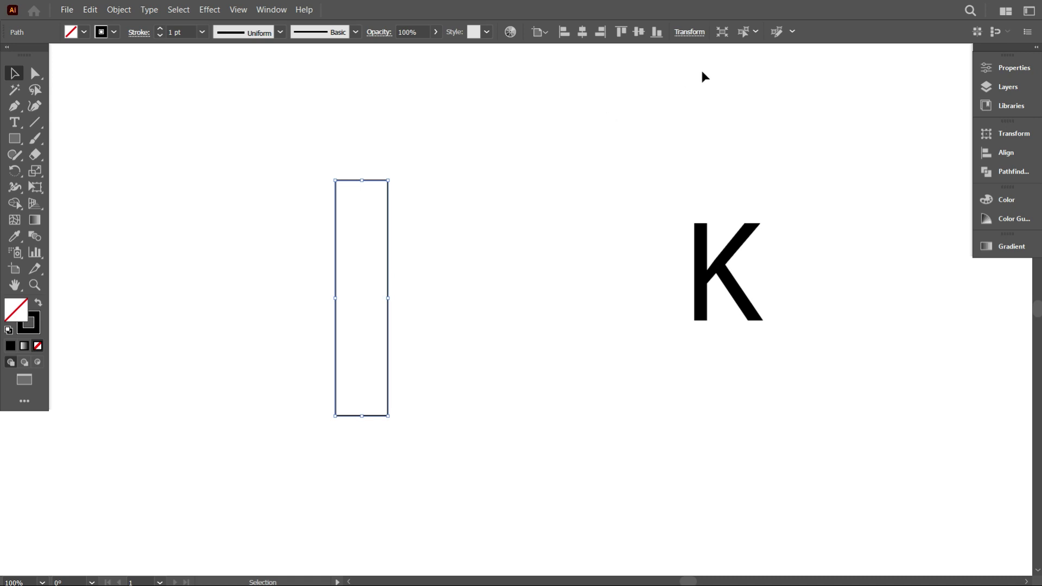
{"action": "left_click", "coordinate": [691, 32]}
{"action": "left_click", "coordinate": [595, 90]}
{"action": "scroll", "coordinate": [596, 89], "scroll_direction": "down", "scroll_amount": 1}
{"action": "scroll", "coordinate": [596, 90], "scroll_direction": "up", "scroll_amount": 2}
{"action": "scroll", "coordinate": [596, 89], "scroll_direction": "down", "scroll_amount": 6}
{"action": "left_click", "coordinate": [560, 221]}
Copy the tilted strip and paste the copy in place
{"action": "left_click_drag", "start_coordinate": [491, 279], "coordinate": [389, 207]}
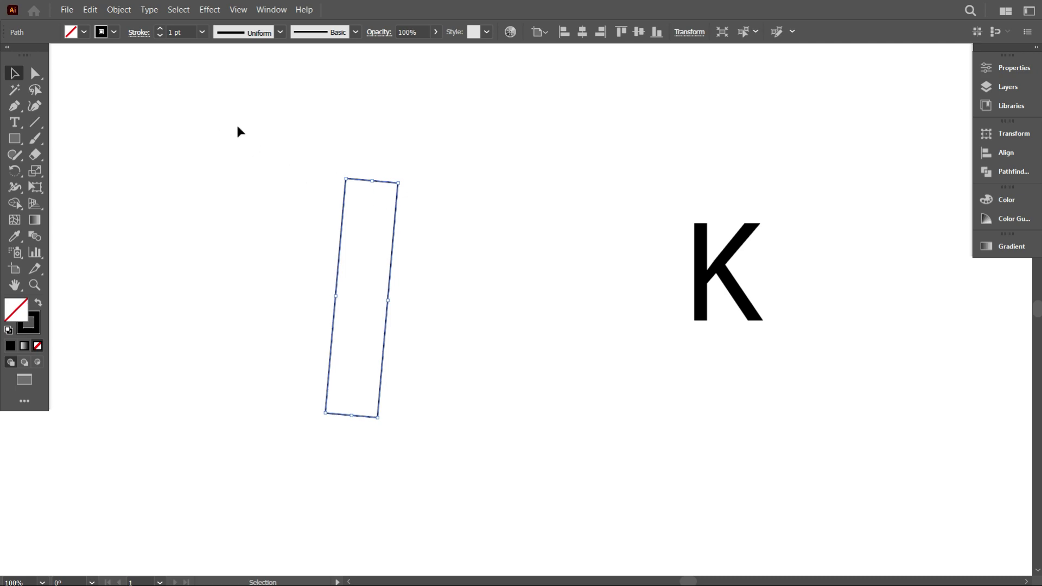
{"action": "left_click", "coordinate": [119, 9]}
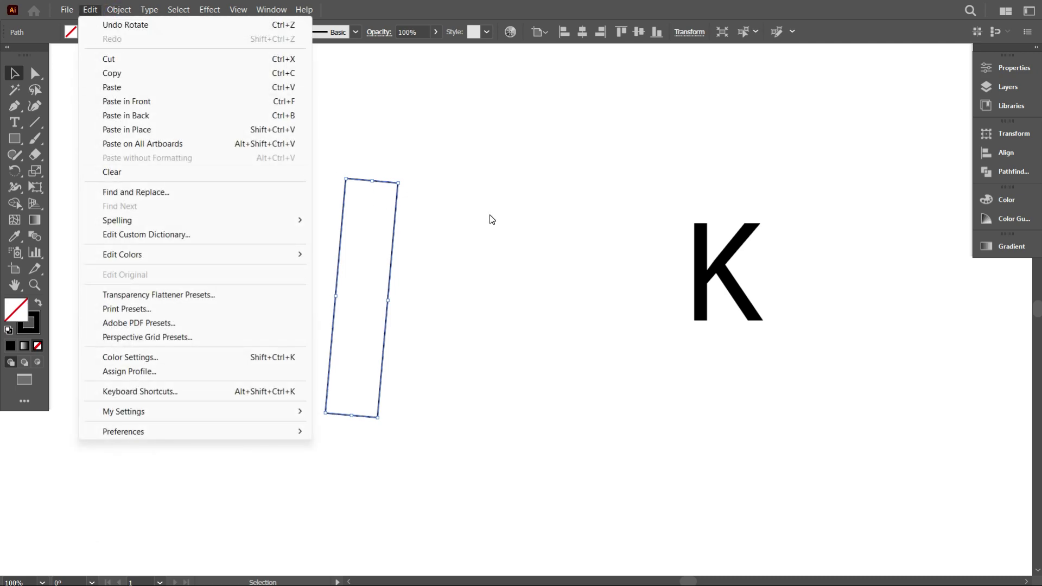
{"action": "left_click", "coordinate": [90, 11]}
{"action": "left_click", "coordinate": [89, 11]}
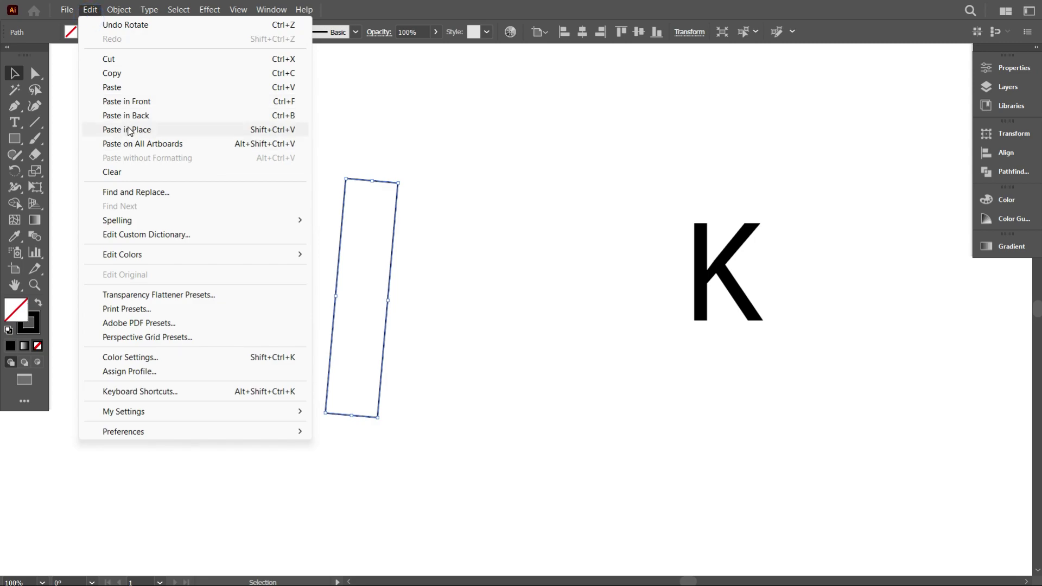
{"action": "left_click", "coordinate": [143, 130]}
Rotate the pasted strip to 325° and shift it right so its lower end overlaps the upright strip
{"action": "left_click", "coordinate": [689, 33]}
{"action": "left_click", "coordinate": [614, 89]}
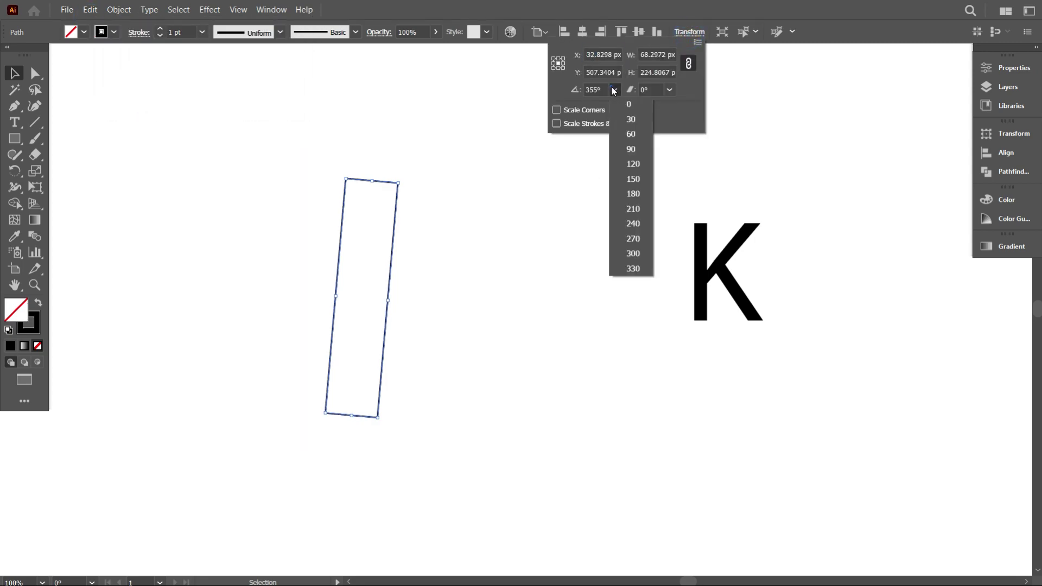
{"action": "left_click", "coordinate": [626, 103]}
{"action": "left_click", "coordinate": [600, 88]}
{"action": "scroll", "coordinate": [602, 88], "scroll_direction": "down", "scroll_amount": 5}
{"action": "scroll", "coordinate": [603, 89], "scroll_direction": "down", "scroll_amount": 20}
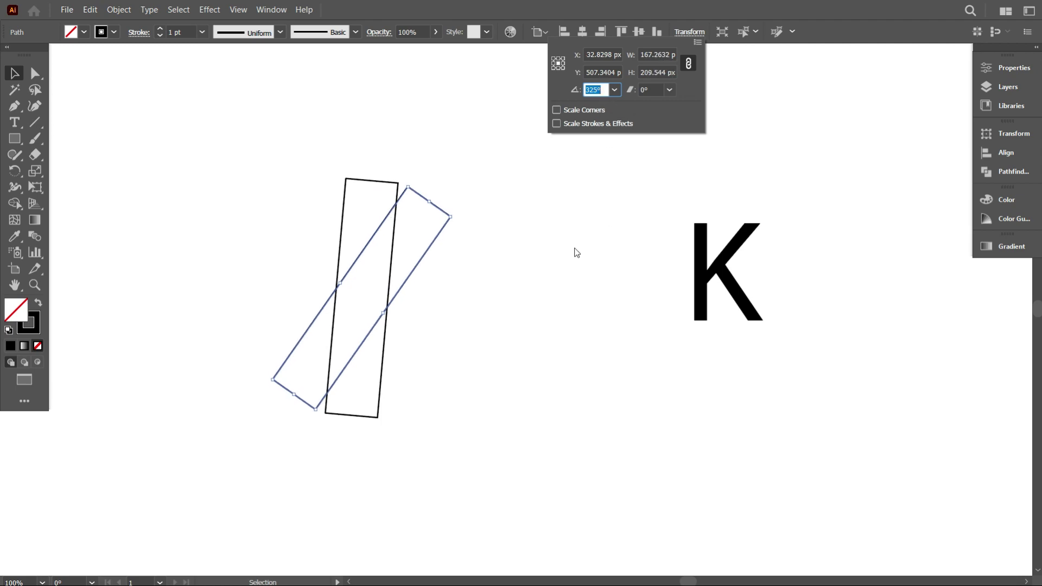
{"action": "left_click", "coordinate": [509, 260]}
{"action": "left_click_drag", "start_coordinate": [432, 259], "coordinate": [465, 260]}
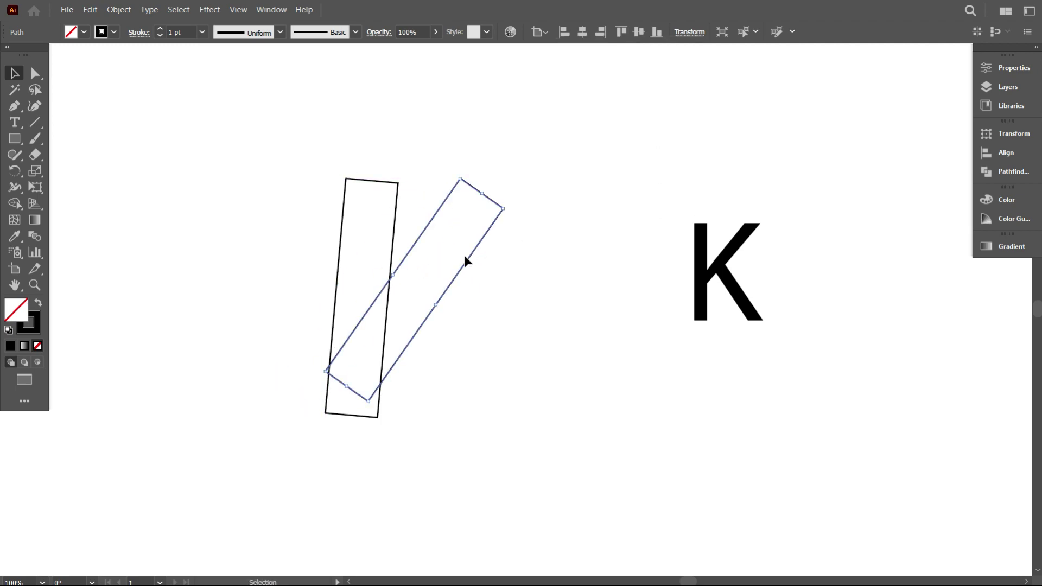
Reflect a copy of the diagonal strip so that the two diagonals cross in an X
{"action": "right_click", "coordinate": [446, 222]}
{"action": "mouse_move", "coordinate": [574, 450]}
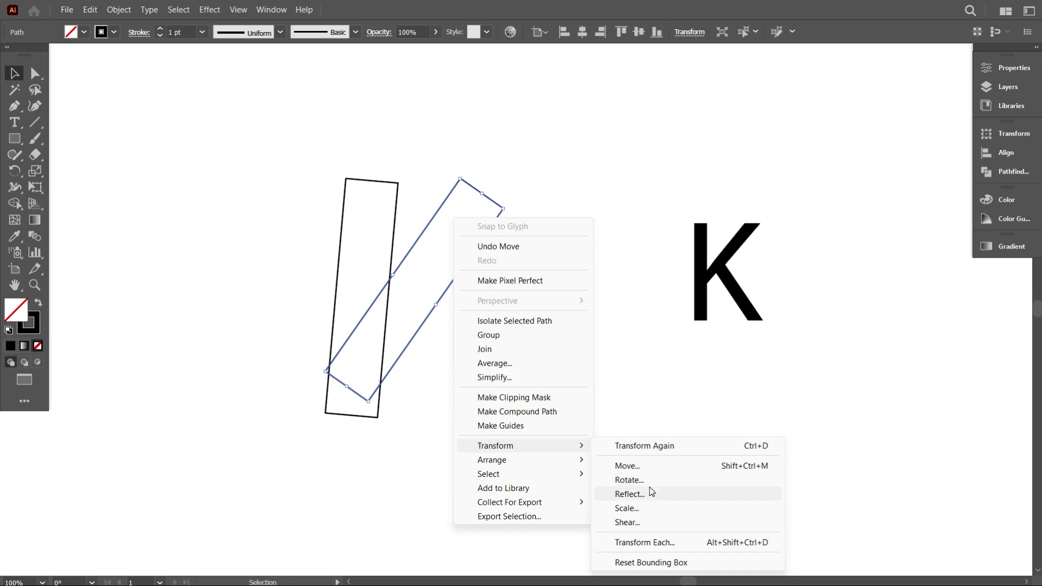
{"action": "left_click", "coordinate": [649, 491]}
{"action": "left_click", "coordinate": [843, 388]}
{"action": "left_click", "coordinate": [595, 418]}
Move both diagonal strips right, align their vertical centres and group them
{"action": "left_click", "coordinate": [443, 235]}
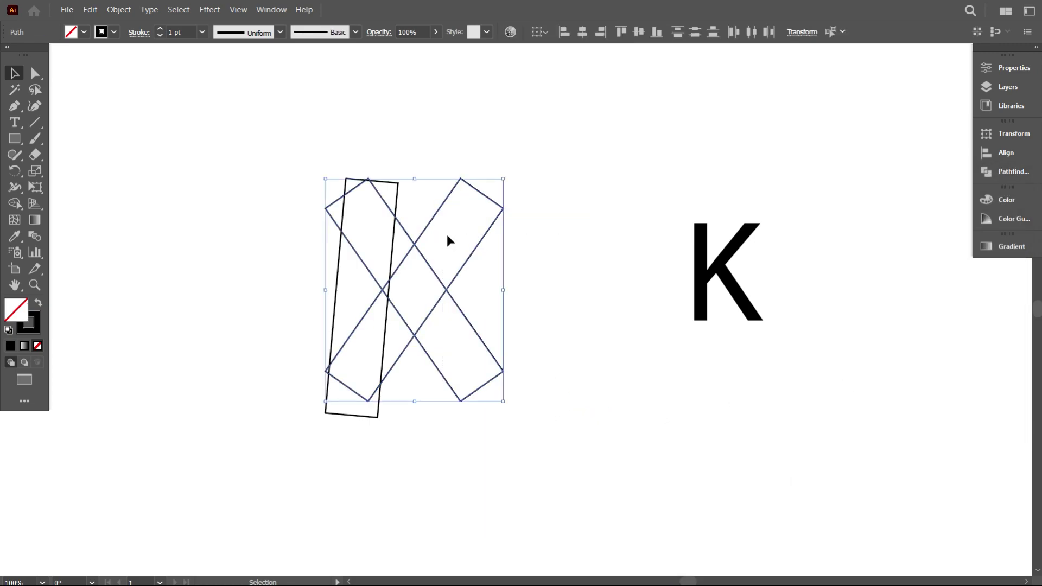
{"action": "left_click_drag", "start_coordinate": [480, 240], "coordinate": [580, 249]}
{"action": "left_click", "coordinate": [637, 32]}
{"action": "right_click", "coordinate": [606, 127]}
{"action": "left_click", "coordinate": [632, 211]}
{"action": "left_click", "coordinate": [518, 447]}
Move the X group back over the upright strip and align the vertical centres of both
{"action": "left_click_drag", "start_coordinate": [489, 298], "coordinate": [372, 291]}
{"action": "left_click_drag", "start_coordinate": [584, 388], "coordinate": [304, 186]}
{"action": "left_click", "coordinate": [639, 32]}
{"action": "left_click", "coordinate": [558, 286]}
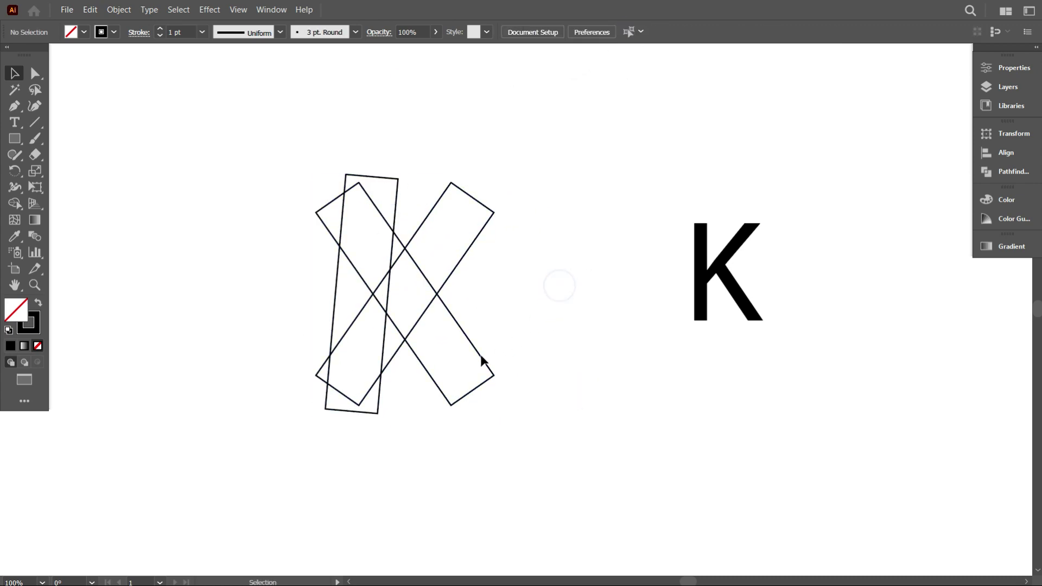
Group the upright strip with the X of diagonal strips
{"action": "left_click_drag", "start_coordinate": [353, 283], "coordinate": [421, 276]}
{"action": "right_click", "coordinate": [416, 253]}
{"action": "left_click", "coordinate": [478, 353]}
Draw an unfilled square from the centre of the grouped strips and enlarge it to span the strips' full width
{"action": "left_click", "coordinate": [15, 138]}
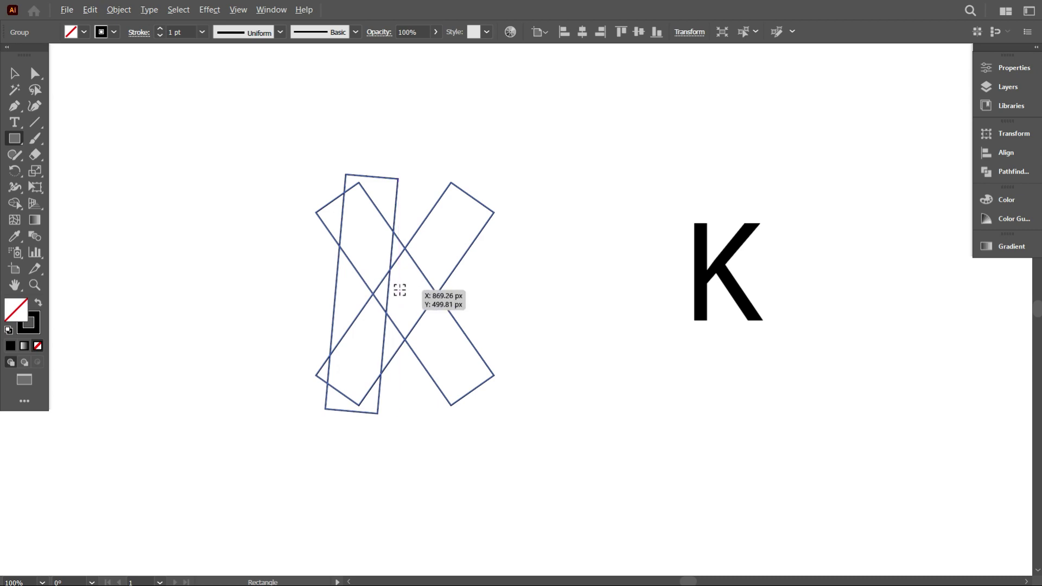
{"action": "left_click_drag", "start_coordinate": [409, 294], "coordinate": [497, 299]}
{"action": "left_click", "coordinate": [15, 74]}
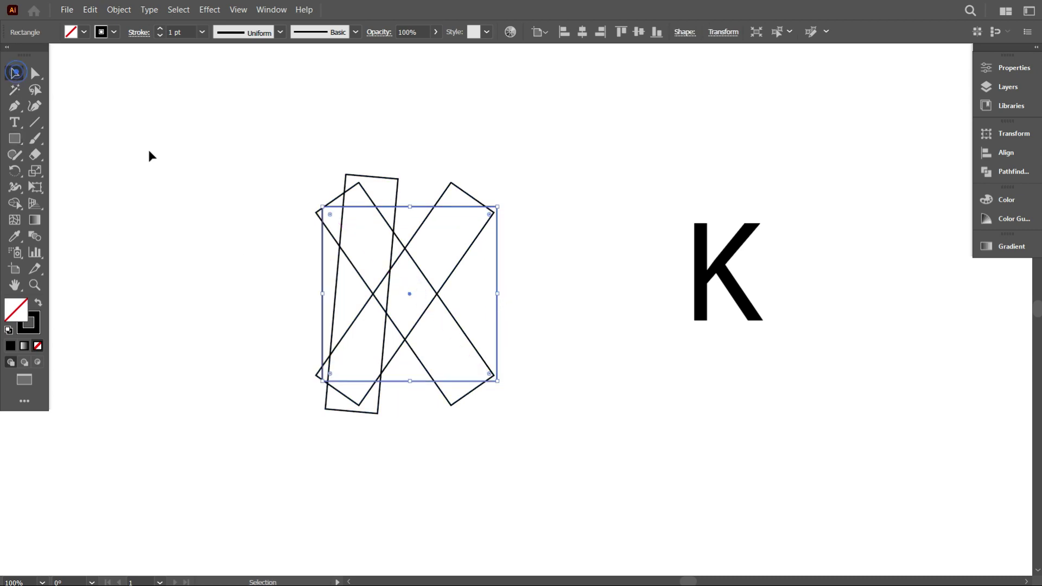
{"action": "left_click", "coordinate": [149, 156]}
{"action": "scroll", "coordinate": [413, 286], "scroll_direction": "down", "scroll_amount": 2}
{"action": "scroll", "coordinate": [405, 298], "scroll_direction": "up", "scroll_amount": 2}
{"action": "scroll", "coordinate": [407, 303], "scroll_direction": "up", "scroll_amount": 1}
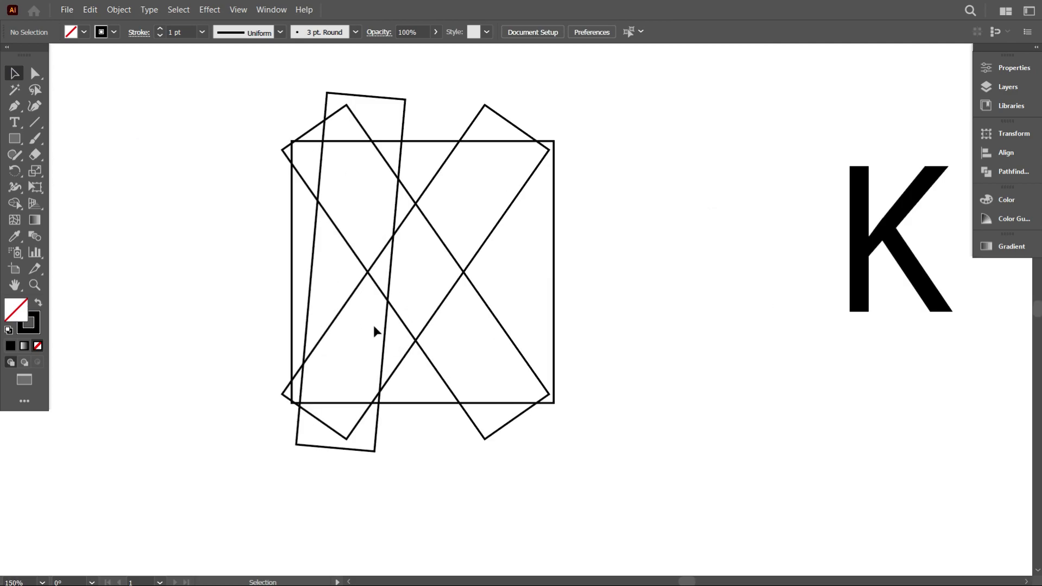
{"action": "left_click", "coordinate": [424, 141]}
{"action": "left_click_drag", "start_coordinate": [424, 141], "coordinate": [421, 110]}
Centre the square and the strip group on each other horizontally and vertically
{"action": "left_click_drag", "start_coordinate": [207, 200], "coordinate": [337, 135]}
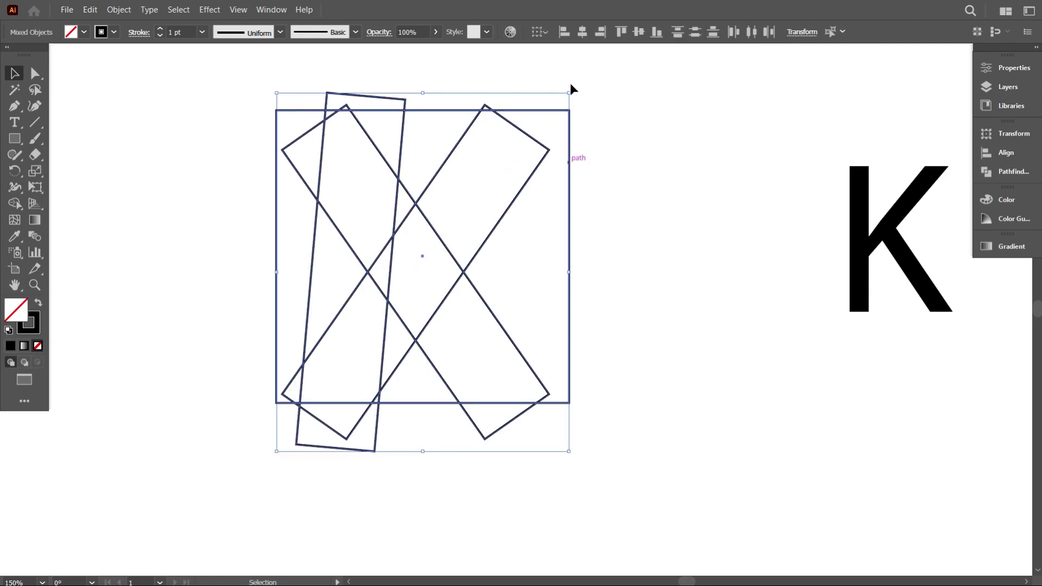
{"action": "left_click", "coordinate": [584, 32]}
{"action": "left_click", "coordinate": [639, 32]}
{"action": "left_click", "coordinate": [628, 179]}
Ungroup the nested strip groups into separate, individually editable paths
{"action": "scroll", "coordinate": [483, 287], "scroll_direction": "down", "scroll_amount": 2}
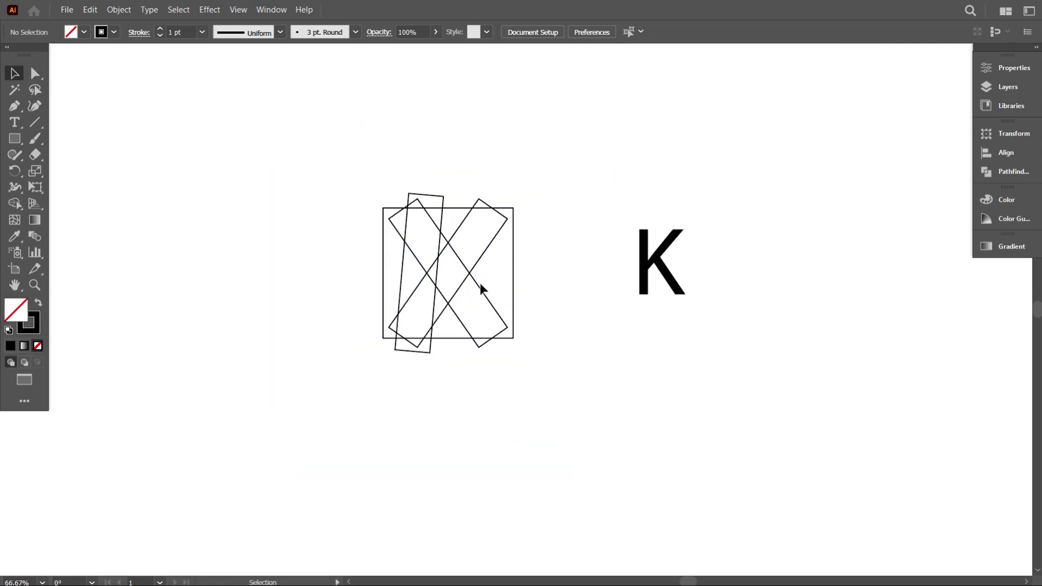
{"action": "scroll", "coordinate": [503, 260], "scroll_direction": "up", "scroll_amount": 1}
{"action": "right_click", "coordinate": [493, 226]}
{"action": "left_click", "coordinate": [534, 338]}
{"action": "left_click", "coordinate": [598, 313]}
{"action": "right_click", "coordinate": [493, 313]}
{"action": "left_click", "coordinate": [556, 411]}
{"action": "double_click", "coordinate": [576, 327]}
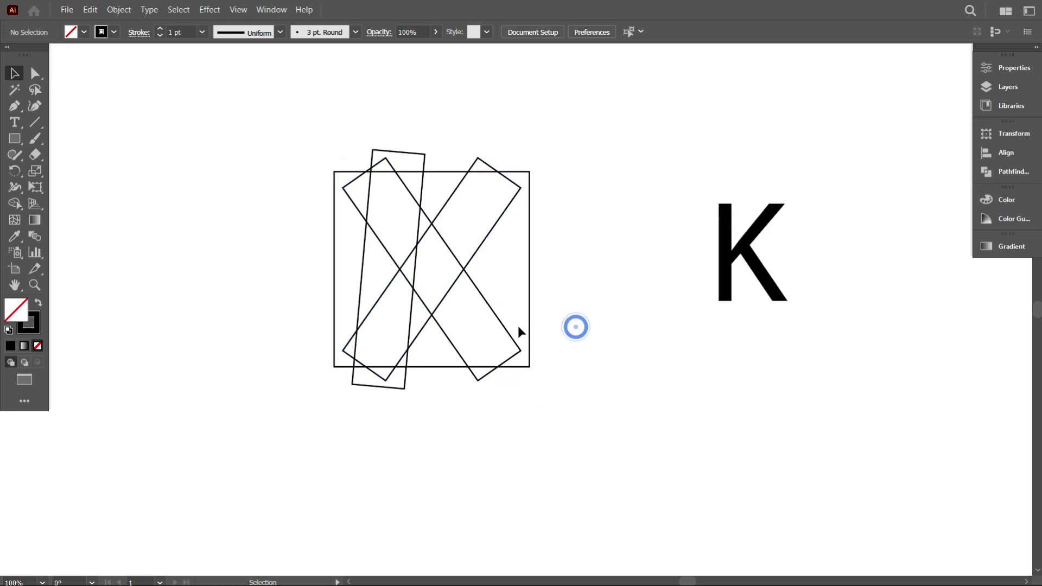
{"action": "right_click", "coordinate": [501, 323]}
{"action": "left_click", "coordinate": [548, 433]}
Lengthen the right-hand ends of both diagonal strips beyond the square, and widen the square to the right past them
{"action": "left_click", "coordinate": [500, 365]}
{"action": "left_click_drag", "start_coordinate": [499, 364], "coordinate": [545, 430]}
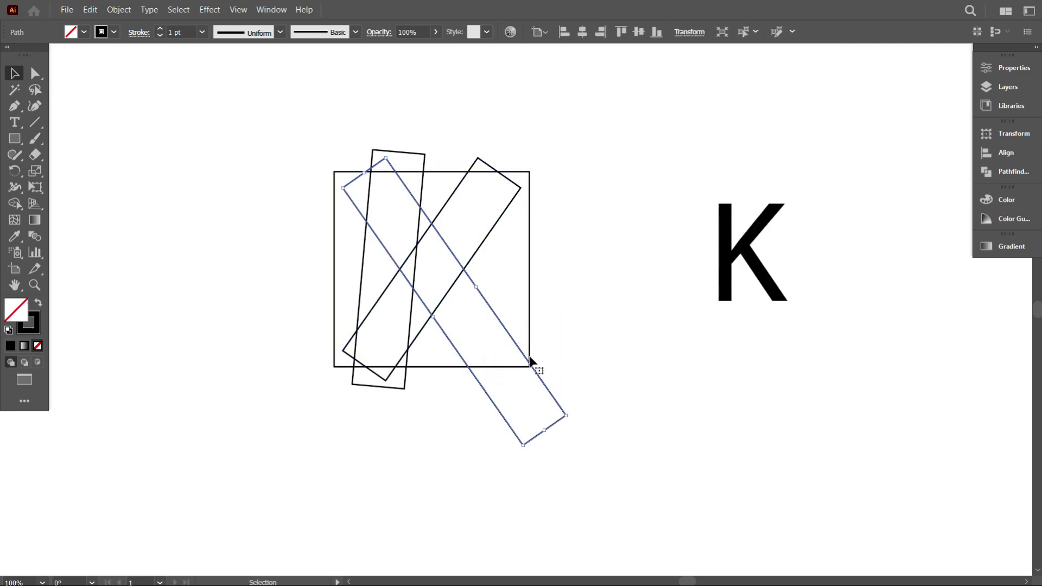
{"action": "left_click", "coordinate": [511, 180]}
{"action": "left_click_drag", "start_coordinate": [511, 179], "coordinate": [550, 131]}
{"action": "left_click", "coordinate": [530, 257]}
{"action": "left_click_drag", "start_coordinate": [531, 269], "coordinate": [594, 270]}
Select all strips and the rectangle, activate the Shape Builder tool and set the fill to black
{"action": "left_click", "coordinate": [234, 159]}
{"action": "left_click_drag", "start_coordinate": [234, 159], "coordinate": [591, 409]}
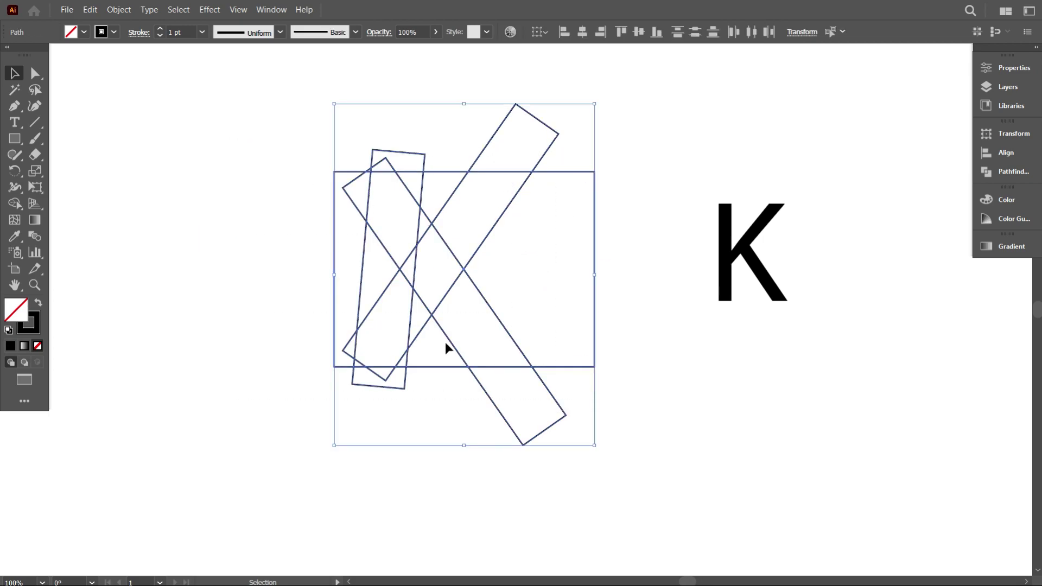
{"action": "left_click", "coordinate": [16, 205]}
{"action": "left_click", "coordinate": [84, 33]}
{"action": "left_click", "coordinate": [37, 60]}
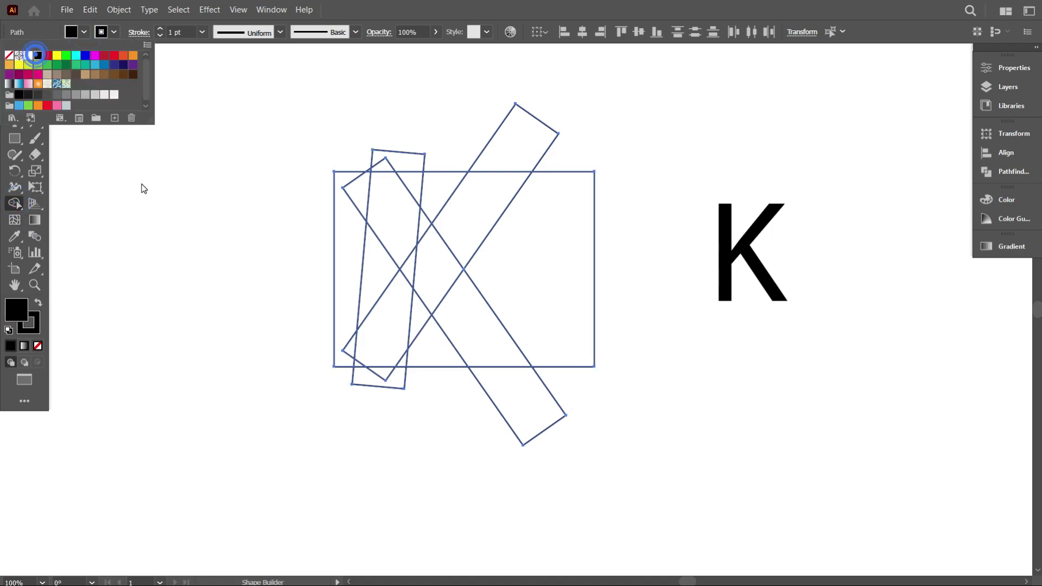
{"action": "left_click", "coordinate": [139, 186]}
Merge the strip regions inside the rectangle into one solid black letter K
{"action": "left_click_drag", "start_coordinate": [390, 197], "coordinate": [388, 321]}
{"action": "mouse_move", "coordinate": [394, 267]}
{"action": "left_mouse_down"}
{"action": "mouse_move", "coordinate": [424, 263]}
{"action": "mouse_move", "coordinate": [481, 209]}
{"action": "left_mouse_up"}
{"action": "left_click_drag", "start_coordinate": [430, 263], "coordinate": [473, 322]}
{"action": "scroll", "coordinate": [399, 218], "scroll_direction": "up", "scroll_amount": 3}
{"action": "scroll", "coordinate": [395, 342], "scroll_direction": "down", "scroll_amount": 3}
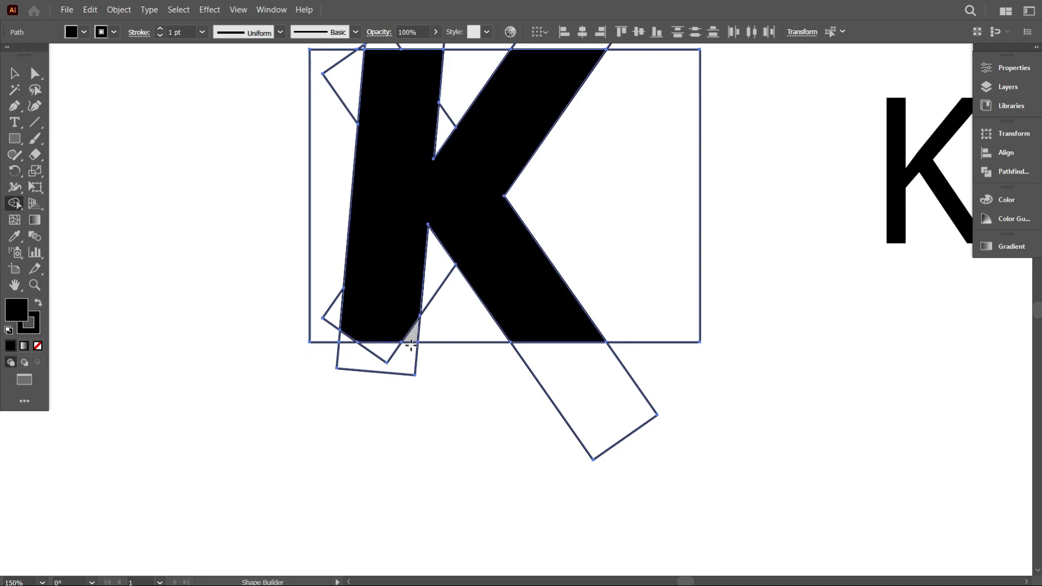
{"action": "scroll", "coordinate": [409, 311], "scroll_direction": "up", "scroll_amount": 5}
{"action": "left_click_drag", "start_coordinate": [409, 311], "coordinate": [413, 316]}
{"action": "scroll", "coordinate": [408, 312], "scroll_direction": "down", "scroll_amount": 5}
Move the merged K out of the construction shapes to inspect its corners, and undo the move
{"action": "left_click", "coordinate": [16, 73]}
{"action": "left_click", "coordinate": [125, 116]}
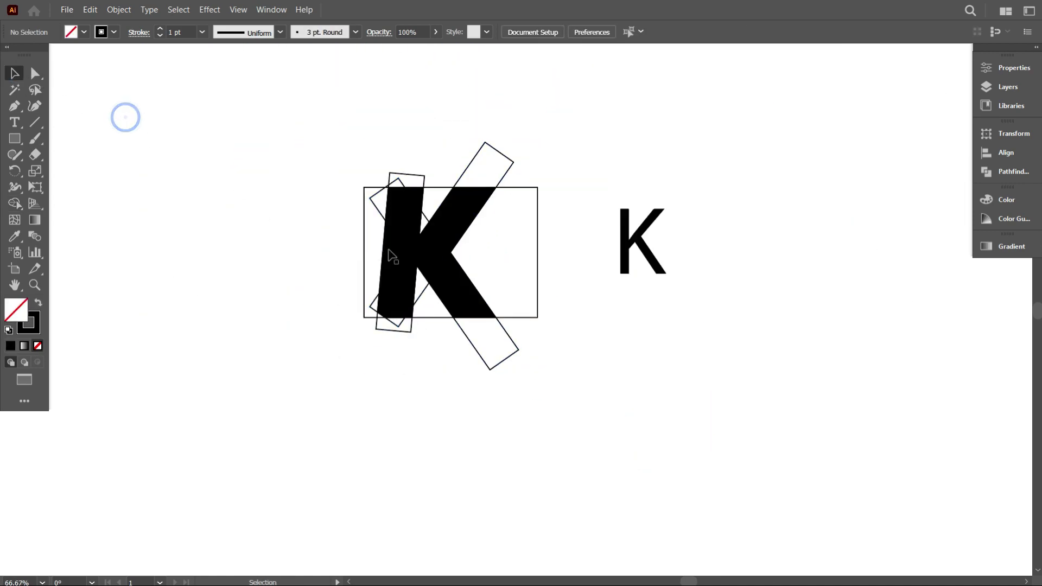
{"action": "scroll", "coordinate": [436, 267], "scroll_direction": "down", "scroll_amount": 2}
{"action": "left_click_drag", "start_coordinate": [437, 271], "coordinate": [677, 301]}
{"action": "scroll", "coordinate": [659, 344], "scroll_direction": "up", "scroll_amount": 4}
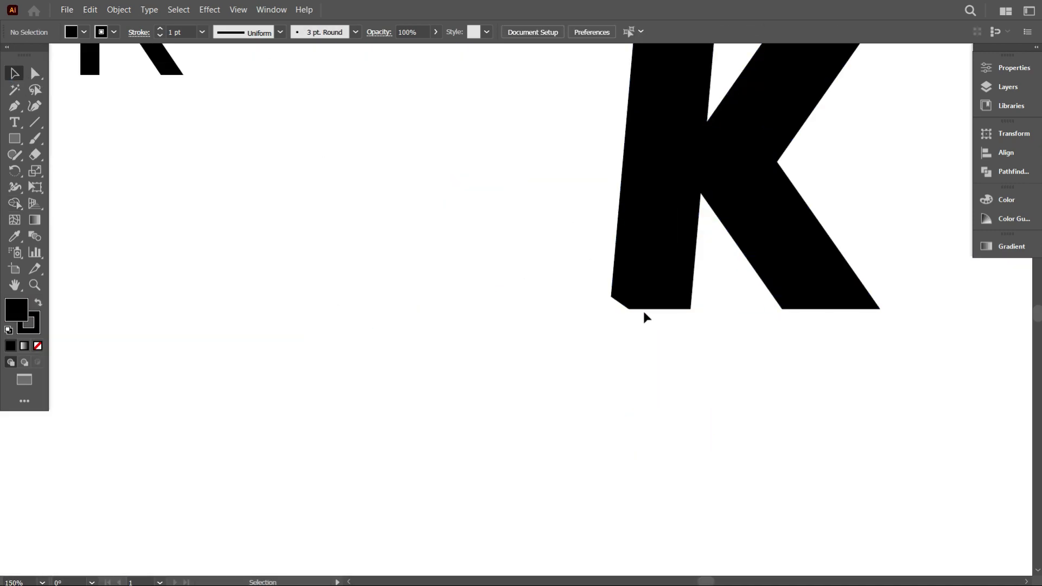
{"action": "scroll", "coordinate": [648, 310], "scroll_direction": "down", "scroll_amount": 2}
{"action": "key", "text": "ctrl+z"}
Merge the missing lower-left corner region of the stem into the black K with the Shape Builder tool
{"action": "scroll", "coordinate": [139, 239], "scroll_direction": "up", "scroll_amount": 3}
{"action": "left_click_drag", "start_coordinate": [98, 219], "coordinate": [304, 325]}
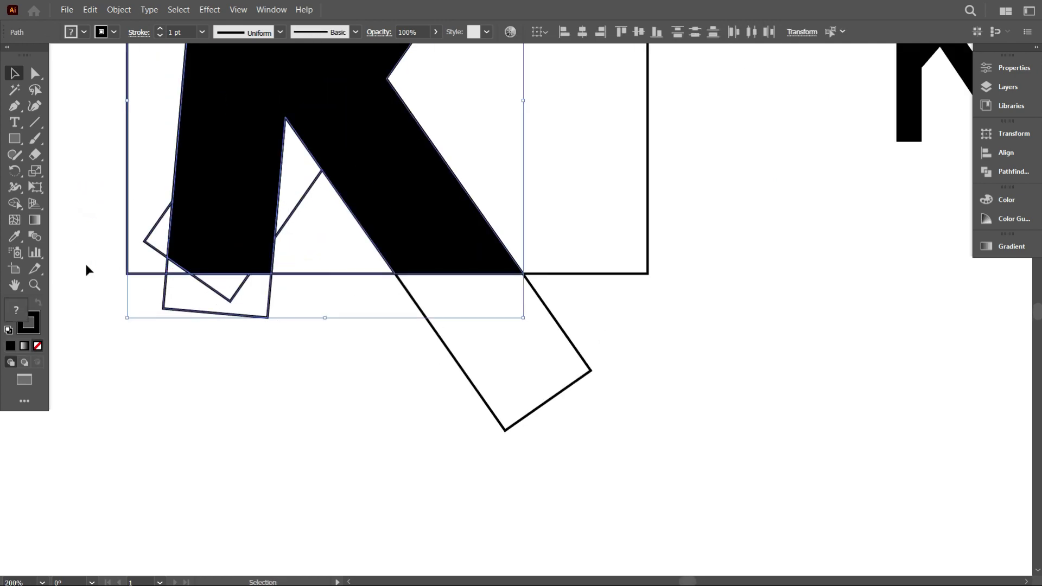
{"action": "left_click", "coordinate": [19, 202]}
{"action": "left_click", "coordinate": [195, 255]}
{"action": "scroll", "coordinate": [210, 256], "scroll_direction": "down", "scroll_amount": 3}
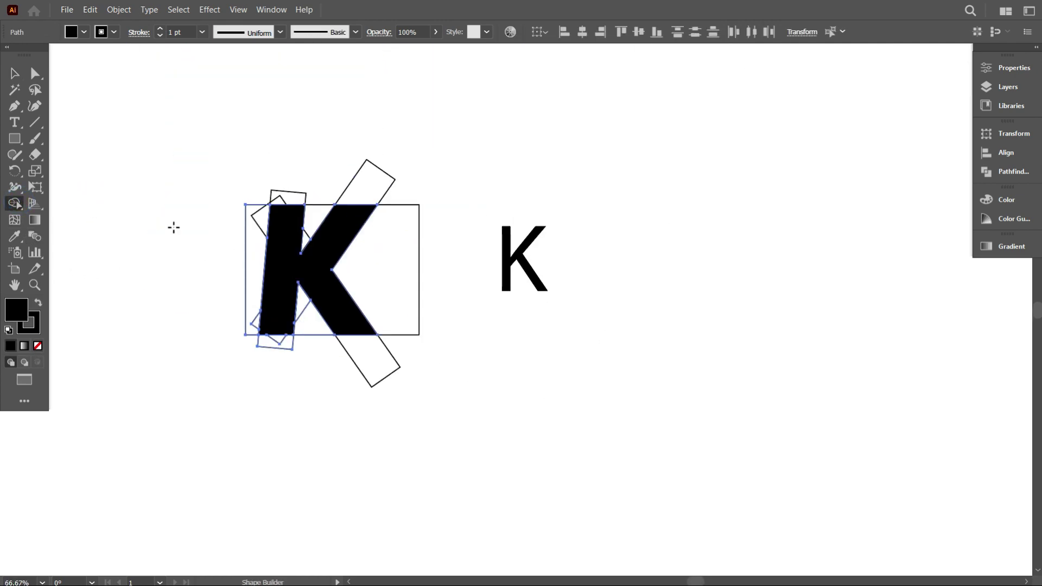
Move the completed K clear of the construction outlines
{"action": "left_click", "coordinate": [14, 73]}
{"action": "left_click", "coordinate": [179, 179]}
{"action": "left_click_drag", "start_coordinate": [307, 285], "coordinate": [695, 302]}
{"action": "left_click", "coordinate": [505, 430]}
Delete the leftover construction outlines and the thin reference K, and move the new K back into the cleared area
{"action": "scroll", "coordinate": [506, 430], "scroll_direction": "down", "scroll_amount": 1}
{"action": "left_click_drag", "start_coordinate": [268, 199], "coordinate": [514, 409]}
{"action": "key", "text": "Delete"}
{"action": "left_click_drag", "start_coordinate": [637, 339], "coordinate": [390, 291]}
{"action": "scroll", "coordinate": [420, 317], "scroll_direction": "down", "scroll_amount": 2}
{"action": "scroll", "coordinate": [371, 318], "scroll_direction": "up", "scroll_amount": 2}
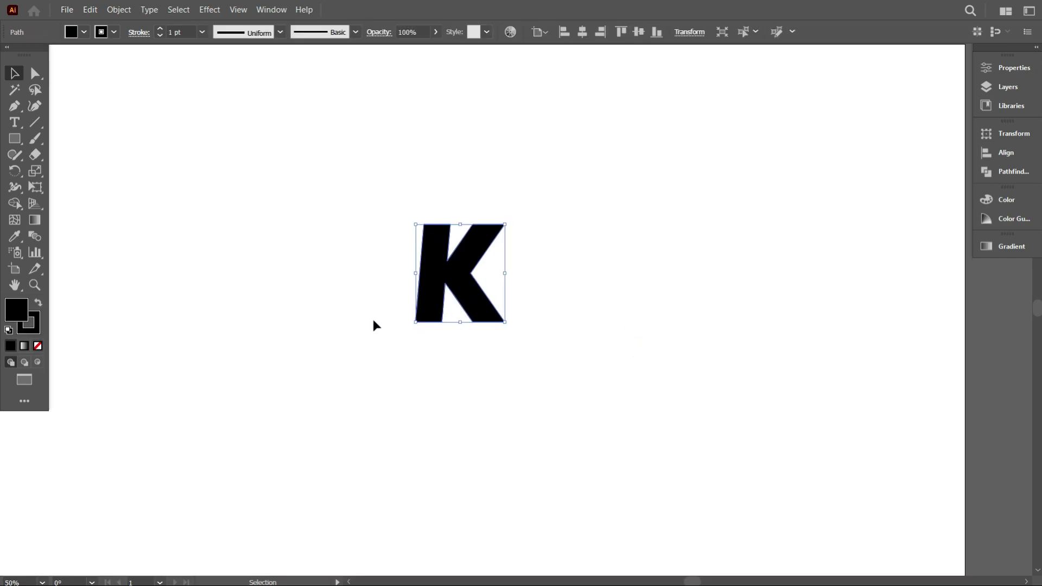
{"action": "scroll", "coordinate": [372, 319], "scroll_direction": "down", "scroll_amount": 1}
{"action": "scroll", "coordinate": [478, 257], "scroll_direction": "up", "scroll_amount": 1}
{"action": "left_click_drag", "start_coordinate": [507, 265], "coordinate": [453, 312]}
Set the K's stroke weight to 0 pt
{"action": "scroll", "coordinate": [468, 318], "scroll_direction": "up", "scroll_amount": 1}
{"action": "left_click", "coordinate": [343, 315]}
{"action": "scroll", "coordinate": [343, 314], "scroll_direction": "down", "scroll_amount": 1}
{"action": "left_click", "coordinate": [446, 269]}
{"action": "scroll", "coordinate": [190, 32], "scroll_direction": "down", "scroll_amount": 4}
{"action": "left_click", "coordinate": [242, 142]}
{"action": "scroll", "coordinate": [464, 204], "scroll_direction": "up", "scroll_amount": 1}
{"action": "scroll", "coordinate": [541, 262], "scroll_direction": "up", "scroll_amount": 1}
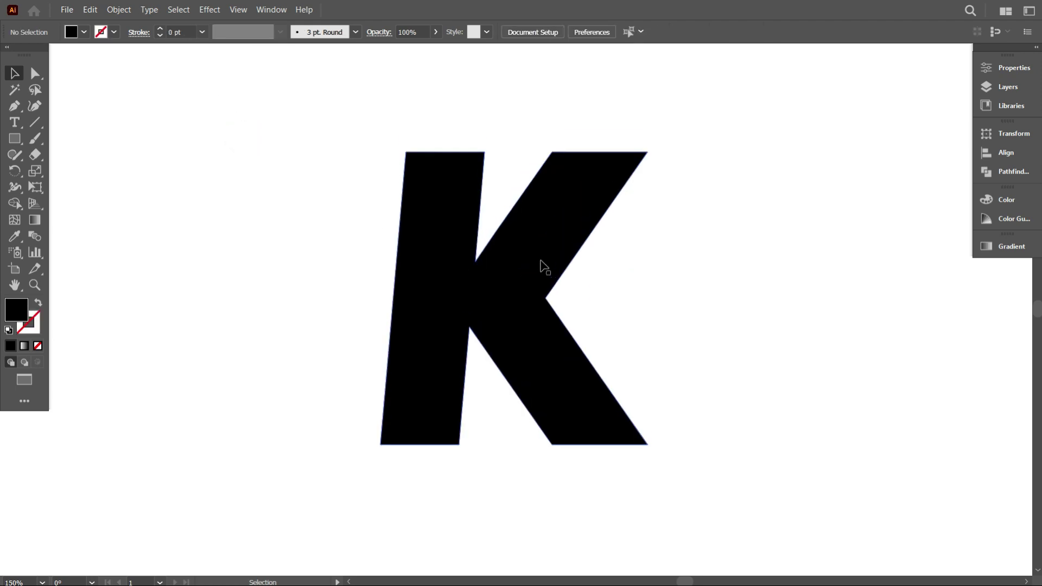
Round the lower-right corner of the K's stem with the Direct Selection tool
{"action": "left_click", "coordinate": [543, 313]}
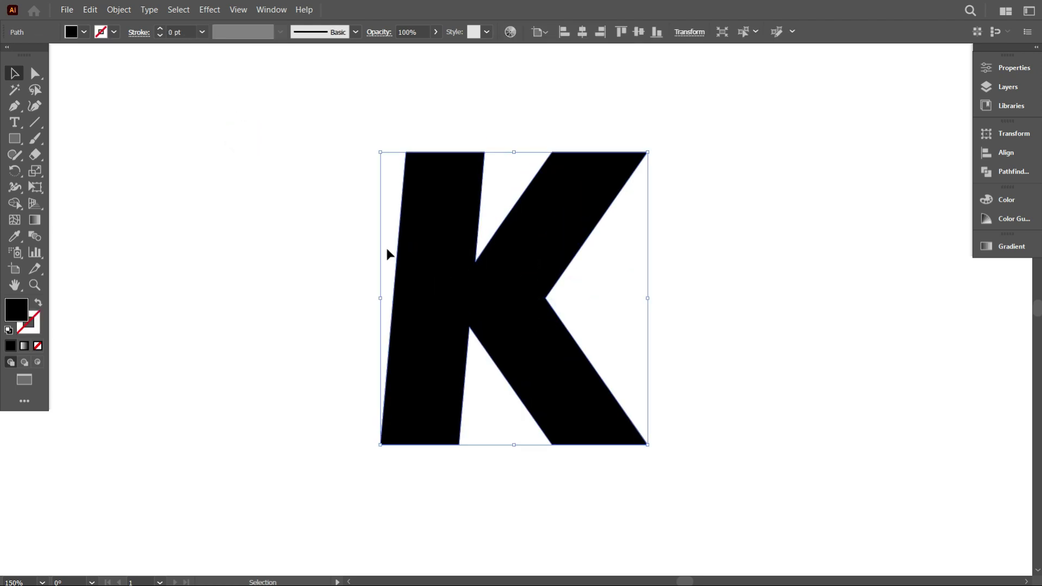
{"action": "scroll", "coordinate": [386, 253], "scroll_direction": "down", "scroll_amount": 1}
{"action": "scroll", "coordinate": [535, 350], "scroll_direction": "up", "scroll_amount": 1}
{"action": "scroll", "coordinate": [535, 345], "scroll_direction": "up", "scroll_amount": 1}
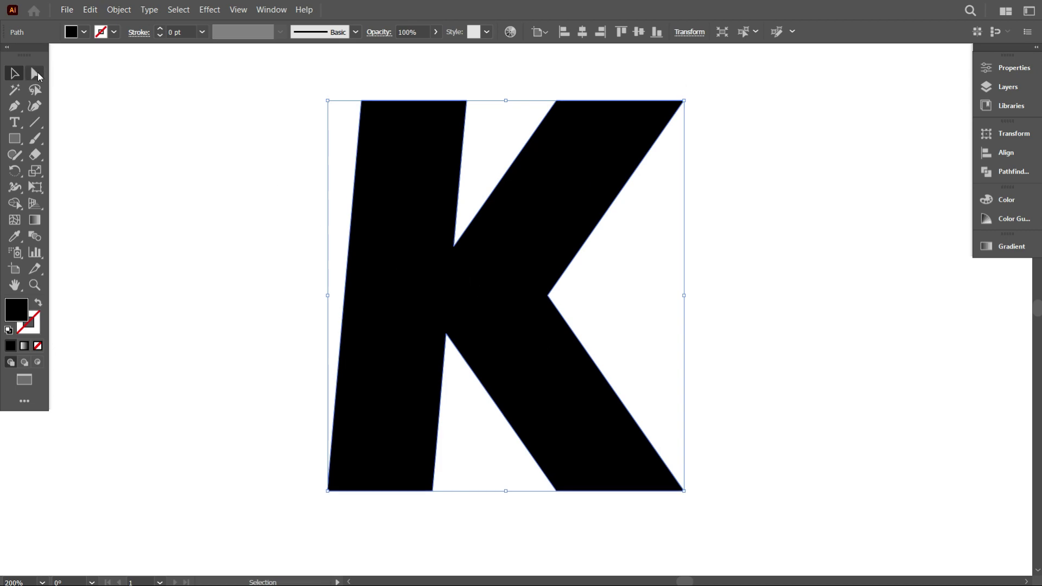
{"action": "left_click", "coordinate": [38, 75]}
{"action": "left_click_drag", "start_coordinate": [431, 481], "coordinate": [374, 442]}
{"action": "left_click", "coordinate": [274, 327]}
Round the upper-left corners of the stem and upper arm, and slightly round the outer tips of both arms
{"action": "left_click", "coordinate": [574, 424]}
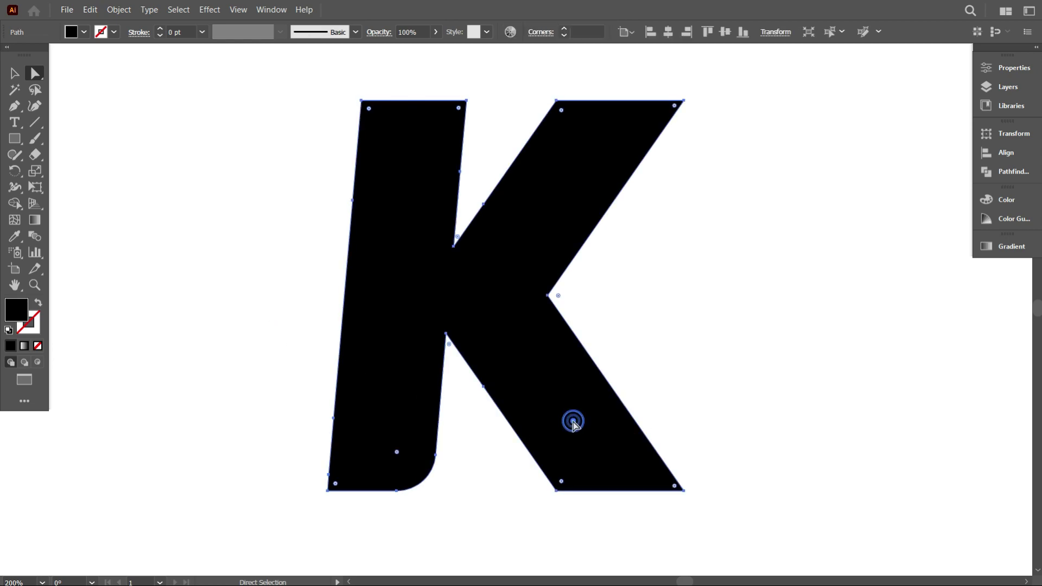
{"action": "left_click_drag", "start_coordinate": [369, 108], "coordinate": [385, 127]}
{"action": "left_click_drag", "start_coordinate": [562, 111], "coordinate": [580, 129]}
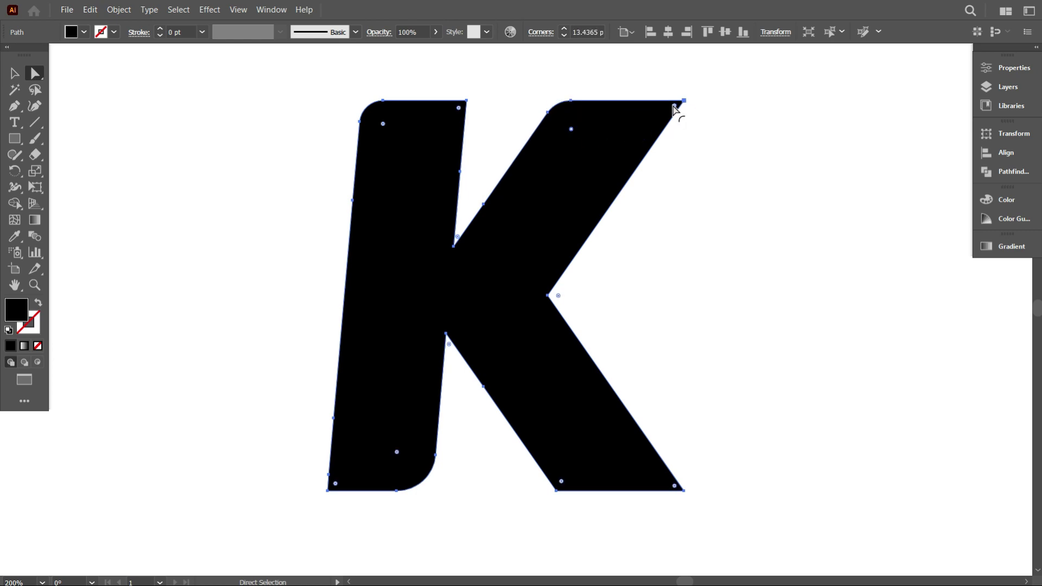
{"action": "left_click_drag", "start_coordinate": [675, 488], "coordinate": [663, 482]}
{"action": "left_click", "coordinate": [747, 395]}
Round the lower-left corner at the foot of the K's lower arm
{"action": "scroll", "coordinate": [572, 399], "scroll_direction": "down", "scroll_amount": 2}
{"action": "left_click", "coordinate": [573, 400]}
{"action": "left_click_drag", "start_coordinate": [562, 426], "coordinate": [602, 397]}
{"action": "left_click", "coordinate": [476, 434]}
{"action": "scroll", "coordinate": [477, 429], "scroll_direction": "down", "scroll_amount": 2, "text": "alt"}
{"action": "scroll", "coordinate": [599, 347], "scroll_direction": "up", "scroll_amount": 1, "text": "alt"}
Select the whole K and move it slightly right and down
{"action": "key", "text": "v"}
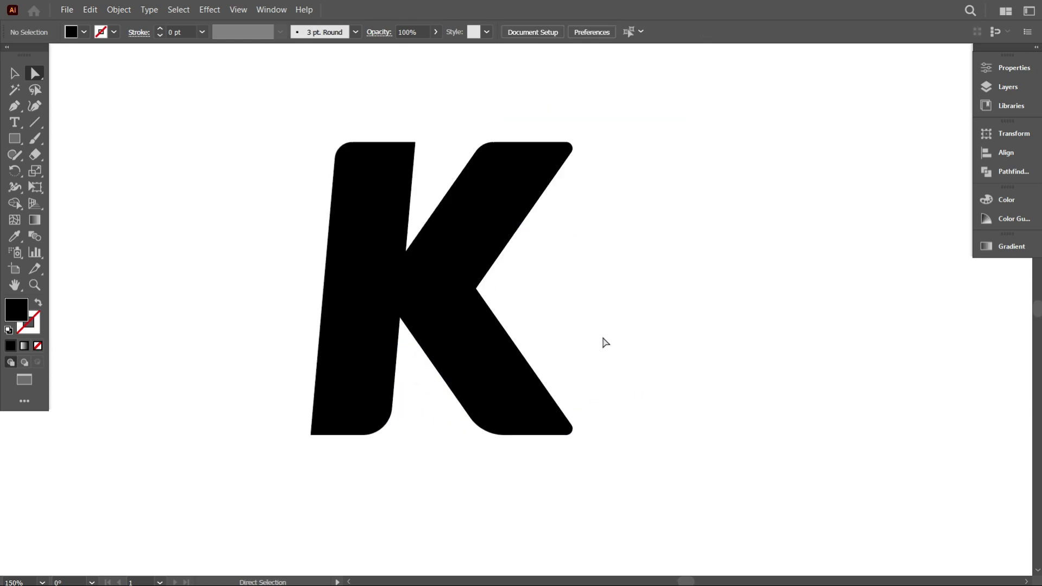
{"action": "left_click", "coordinate": [337, 299]}
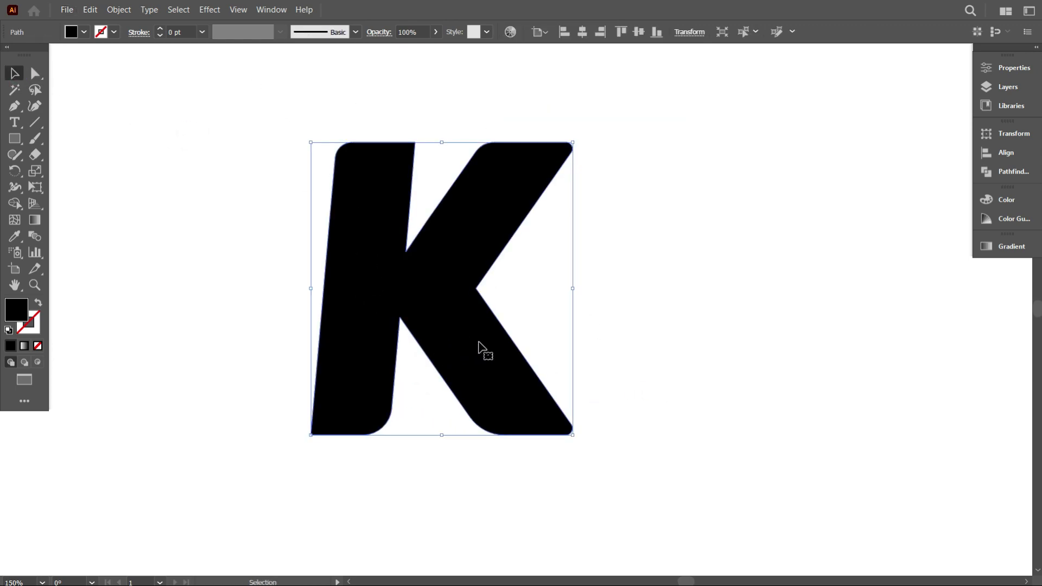
{"action": "left_click_drag", "start_coordinate": [423, 309], "coordinate": [474, 318]}
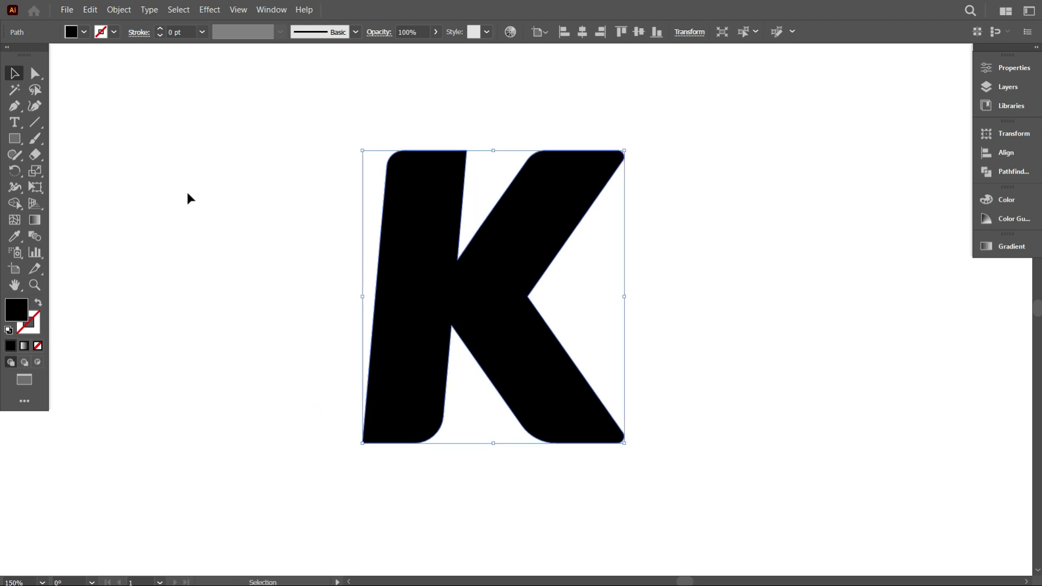
Fill the K with red and deselect it
{"action": "key", "text": "b"}
{"action": "left_click", "coordinate": [83, 31]}
{"action": "left_click", "coordinate": [42, 61]}
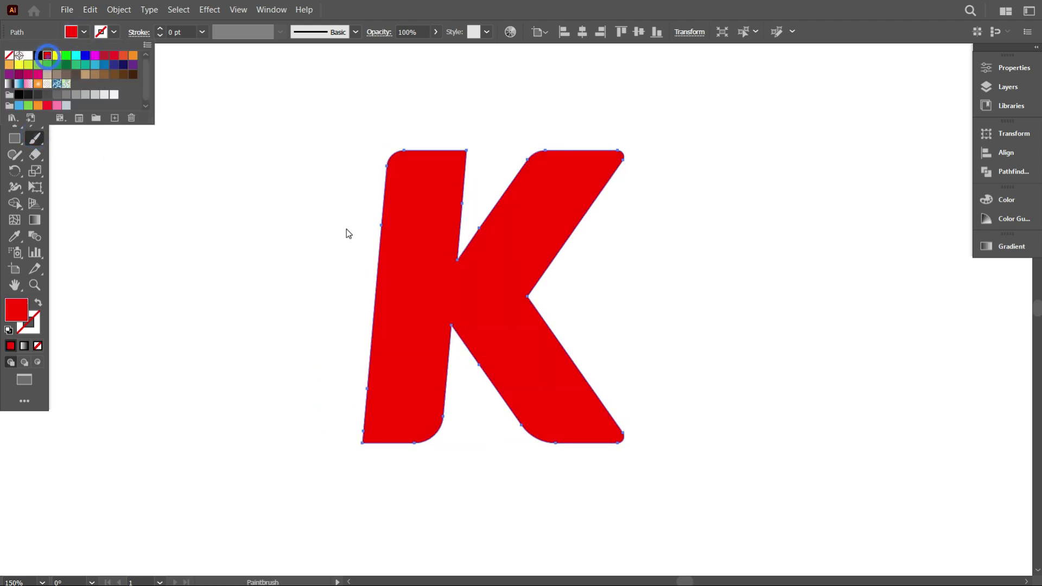
{"action": "left_click", "coordinate": [271, 205]}
{"action": "left_click", "coordinate": [15, 74]}
{"action": "left_click", "coordinate": [217, 179]}
{"action": "left_click", "coordinate": [380, 240]}
{"action": "left_click", "coordinate": [99, 168]}
Set the drawing colour to black with nothing selected
{"action": "left_click", "coordinate": [84, 32]}
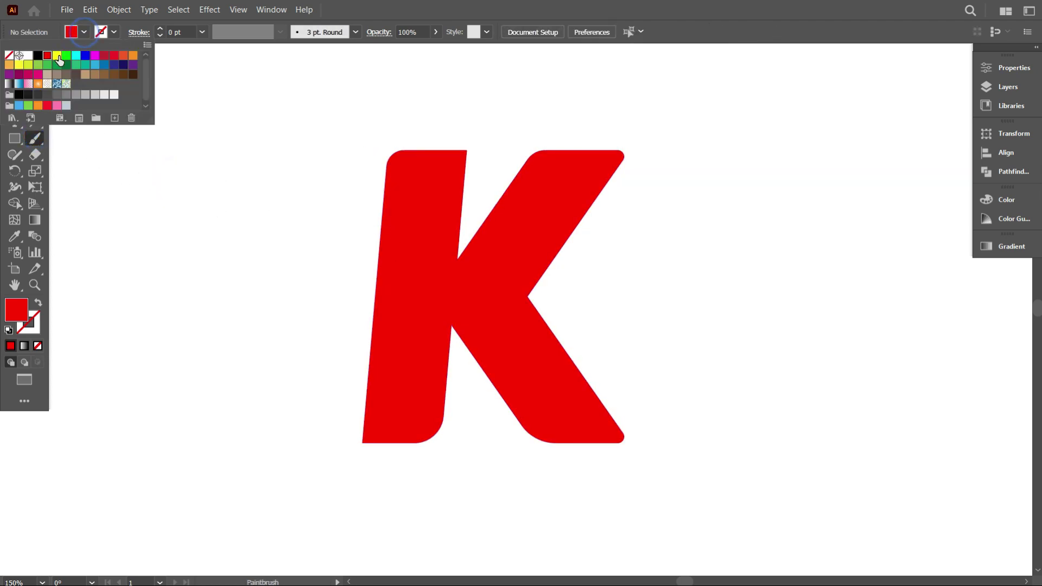
{"action": "left_click", "coordinate": [36, 60]}
{"action": "left_click", "coordinate": [208, 173]}
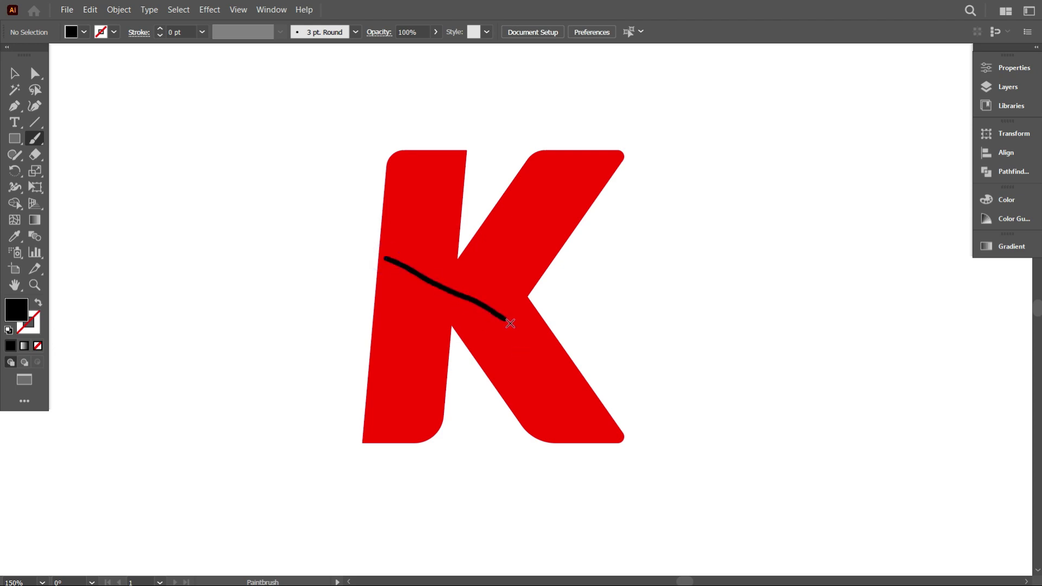
Paint two freehand looping curves over the K with the Paintbrush, one ending at the lower arm's foot, one at the stem's foot
{"action": "left_click_drag", "start_coordinate": [534, 423], "coordinate": [514, 417]}
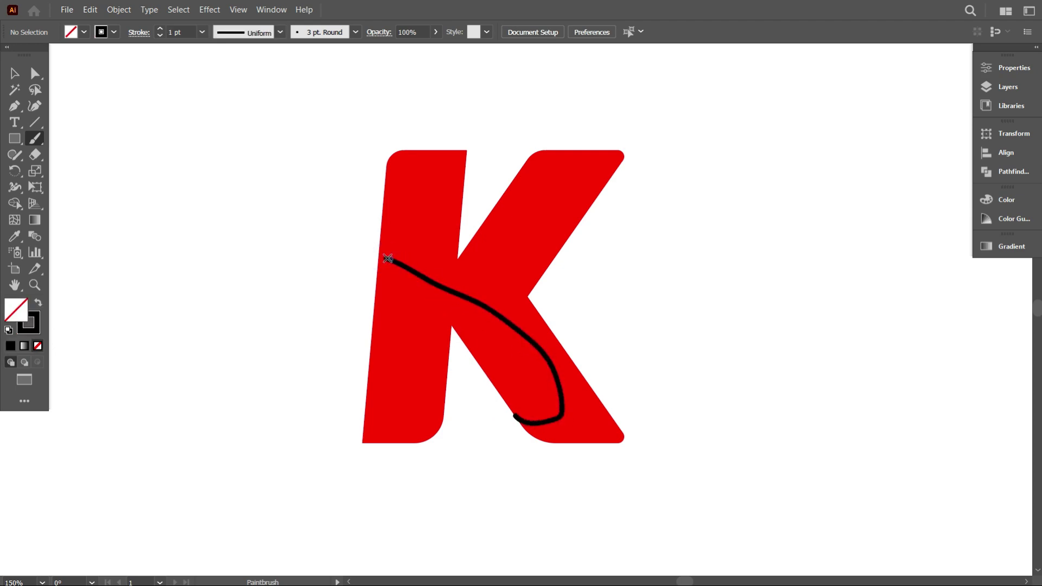
{"action": "scroll", "coordinate": [469, 266], "scroll_direction": "down", "scroll_amount": 1}
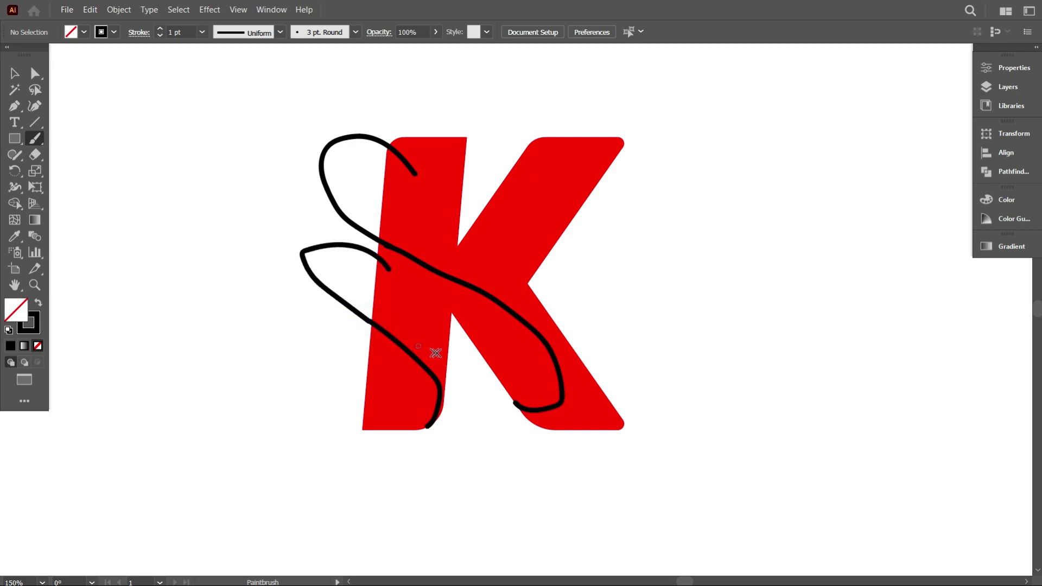
{"action": "key", "text": "ctrl+z"}
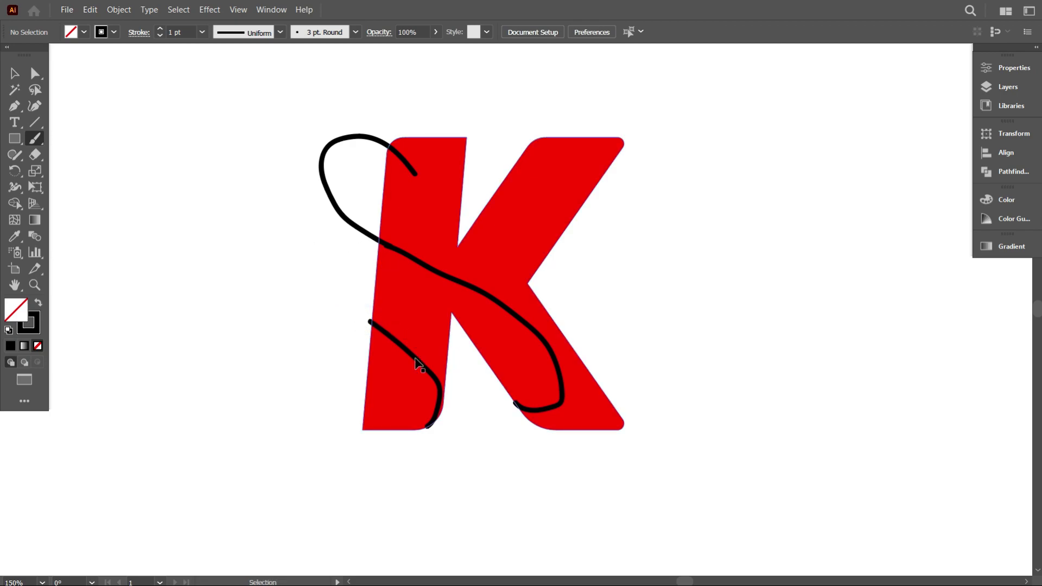
{"action": "scroll", "coordinate": [338, 325], "scroll_direction": "up", "scroll_amount": 1}
{"action": "mouse_move", "coordinate": [353, 304]}
{"action": "left_mouse_down"}
{"action": "mouse_move", "coordinate": [337, 233]}
{"action": "mouse_move", "coordinate": [410, 256]}
{"action": "left_mouse_up"}
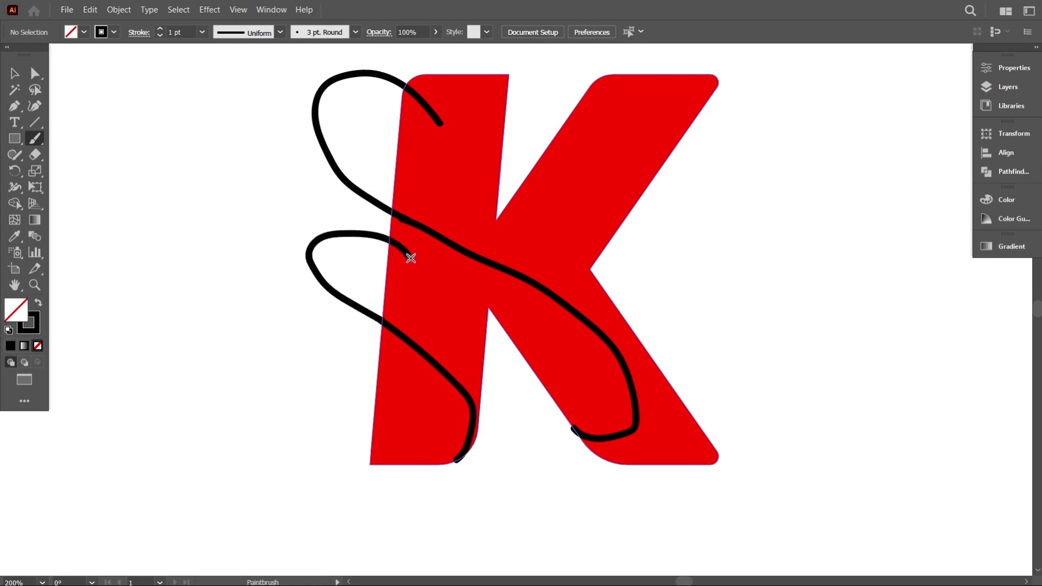
{"action": "scroll", "coordinate": [407, 258], "scroll_direction": "down", "scroll_amount": 1}
{"action": "scroll", "coordinate": [499, 369], "scroll_direction": "up", "scroll_amount": 1}
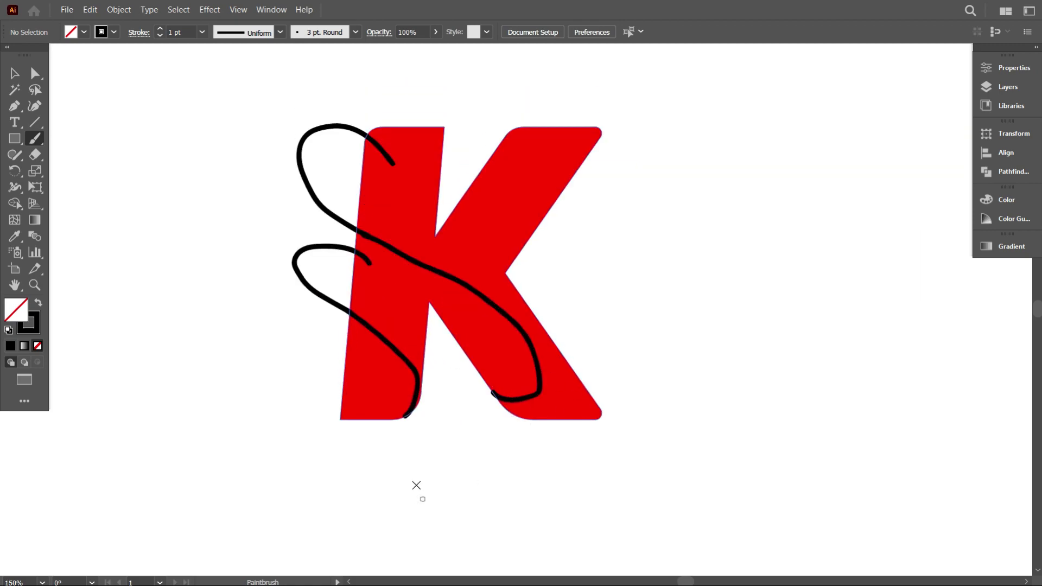
{"action": "scroll", "coordinate": [423, 466], "scroll_direction": "up", "scroll_amount": 1}
{"action": "scroll", "coordinate": [445, 418], "scroll_direction": "left", "scroll_amount": 1}
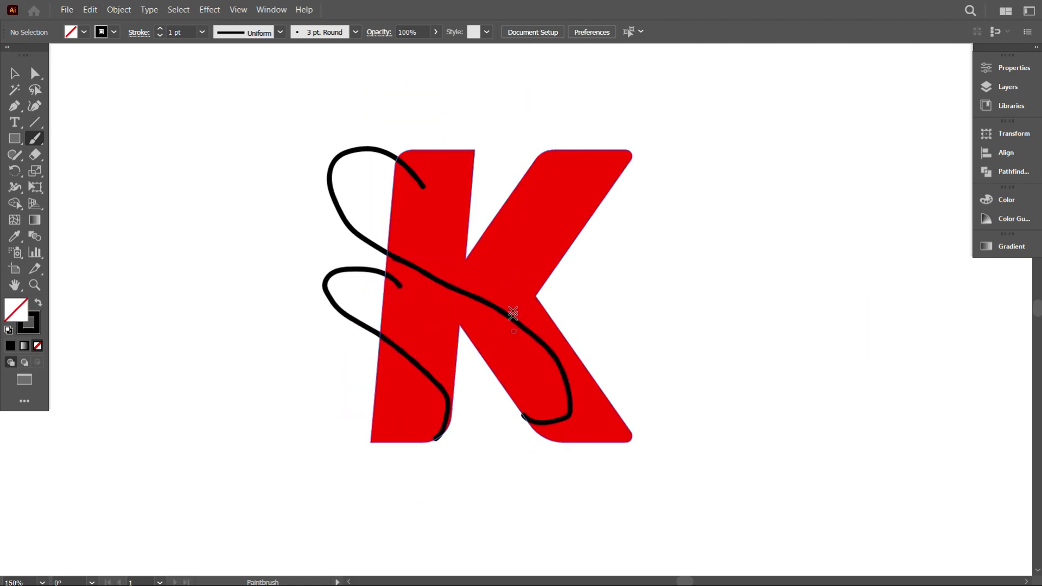
Delete all the freehand brush strokes over the K
{"action": "left_click", "coordinate": [14, 73]}
{"action": "left_click_drag", "start_coordinate": [309, 124], "coordinate": [356, 164]}
{"action": "key", "text": "Delete"}
{"action": "left_click", "coordinate": [431, 277]}
{"action": "key", "text": "Delete"}
{"action": "key", "text": "Delete"}
{"action": "left_click", "coordinate": [414, 361]}
{"action": "key", "text": "Delete"}
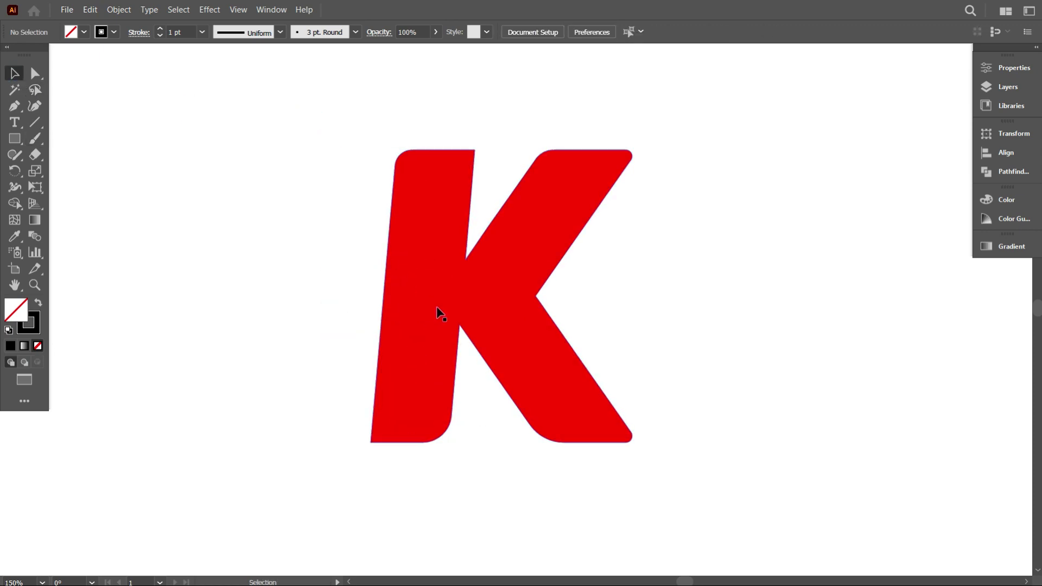
Start a Pen curve just inside the stem's upper-left corner and arc it outward to the left of the K
{"action": "left_click", "coordinate": [14, 107]}
{"action": "left_click_drag", "start_coordinate": [365, 158], "coordinate": [367, 160]}
{"action": "left_click_drag", "start_coordinate": [347, 159], "coordinate": [315, 187]}
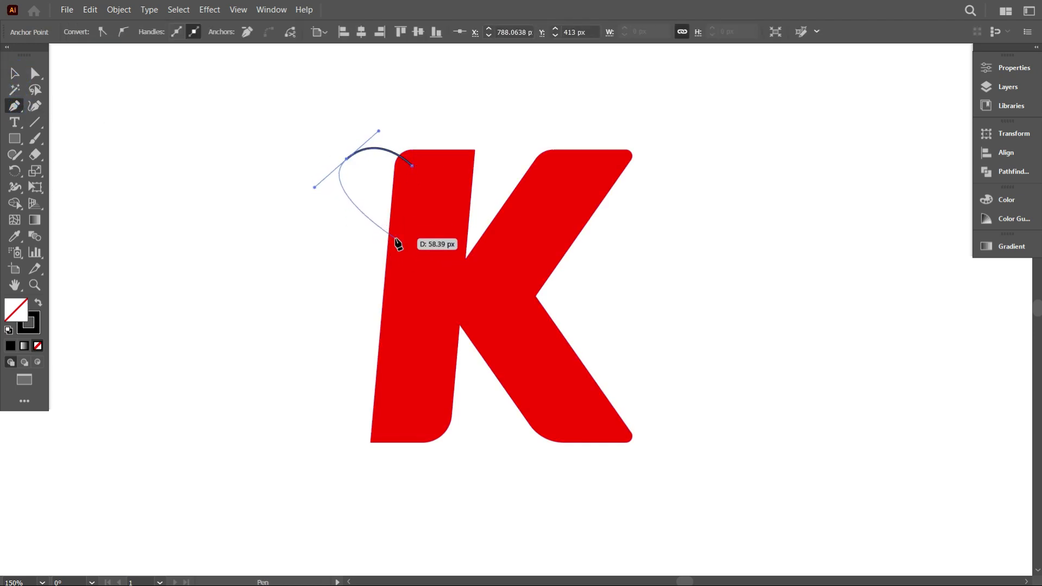
{"action": "key", "text": "ctrl"}
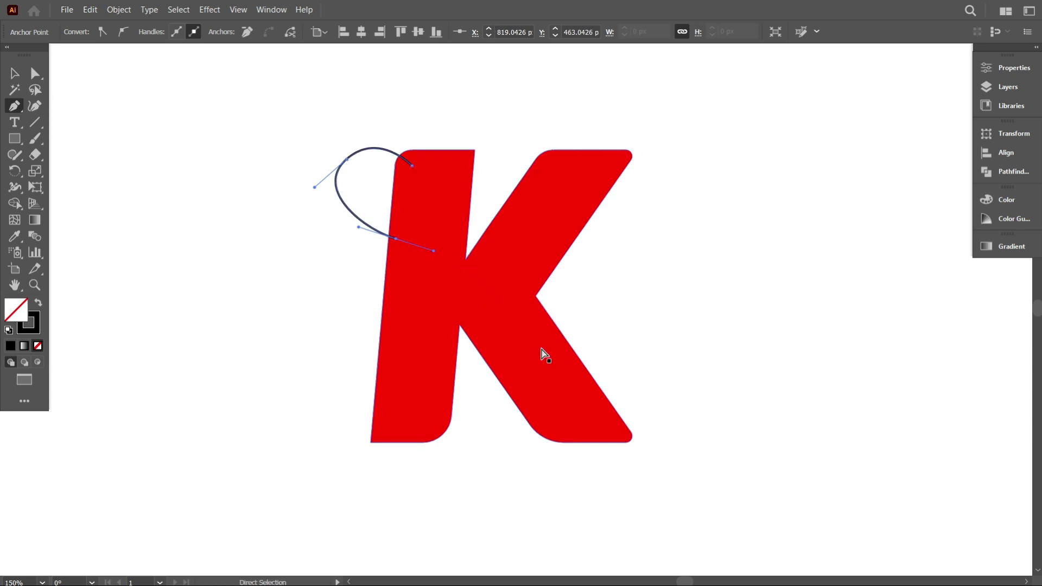
{"action": "left_click_drag", "start_coordinate": [389, 234], "coordinate": [464, 276]}
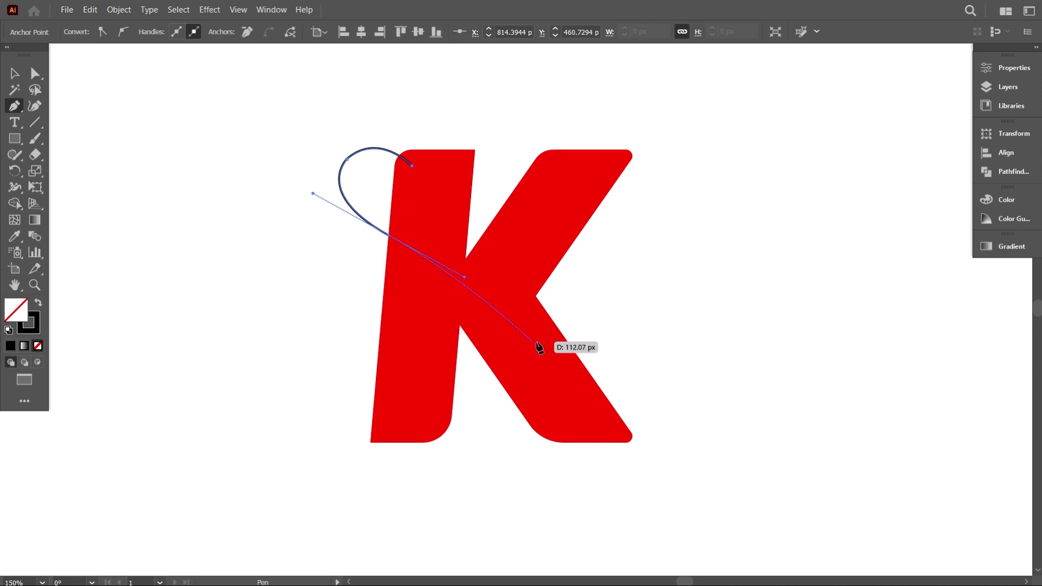
{"action": "left_click_drag", "start_coordinate": [557, 361], "coordinate": [499, 432]}
{"action": "key", "text": "ctrl+z"}
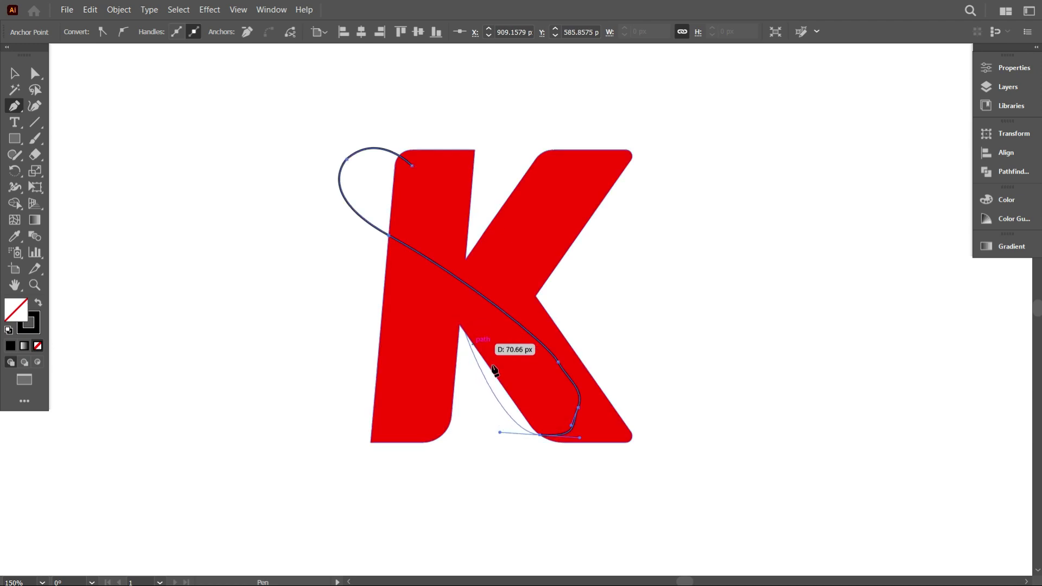
{"action": "key", "text": "ctrl+z"}
{"action": "key", "text": "ctrl+z"}
{"action": "key", "text": "ctrl+z"}
{"action": "scroll", "coordinate": [446, 313], "scroll_direction": "up", "scroll_amount": 2}
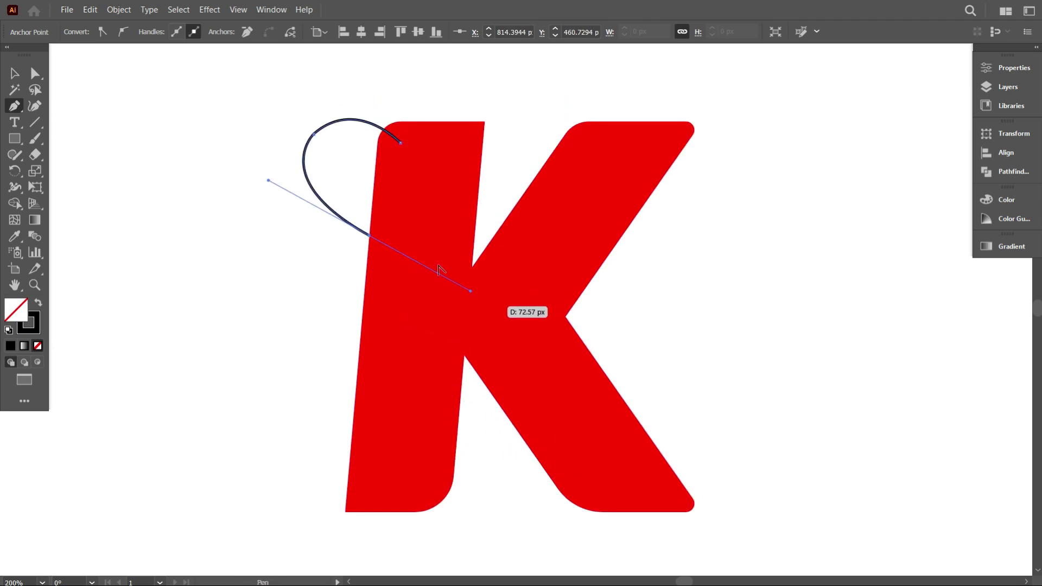
{"action": "left_click", "coordinate": [369, 236]}
{"action": "left_click_drag", "start_coordinate": [471, 306], "coordinate": [468, 298]}
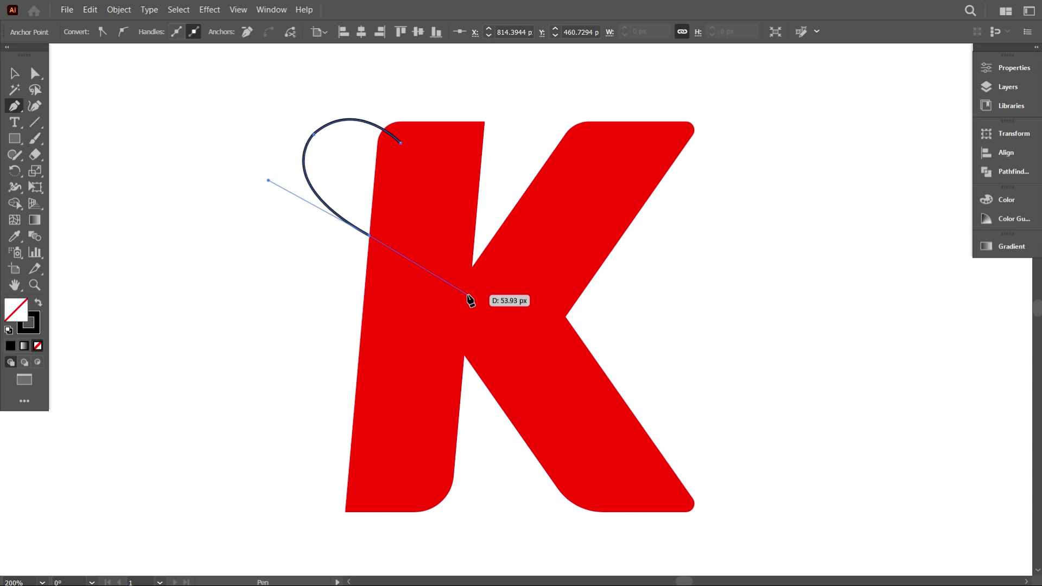
{"action": "key", "text": "ctrl+z"}
{"action": "key", "text": "ctrl+z"}
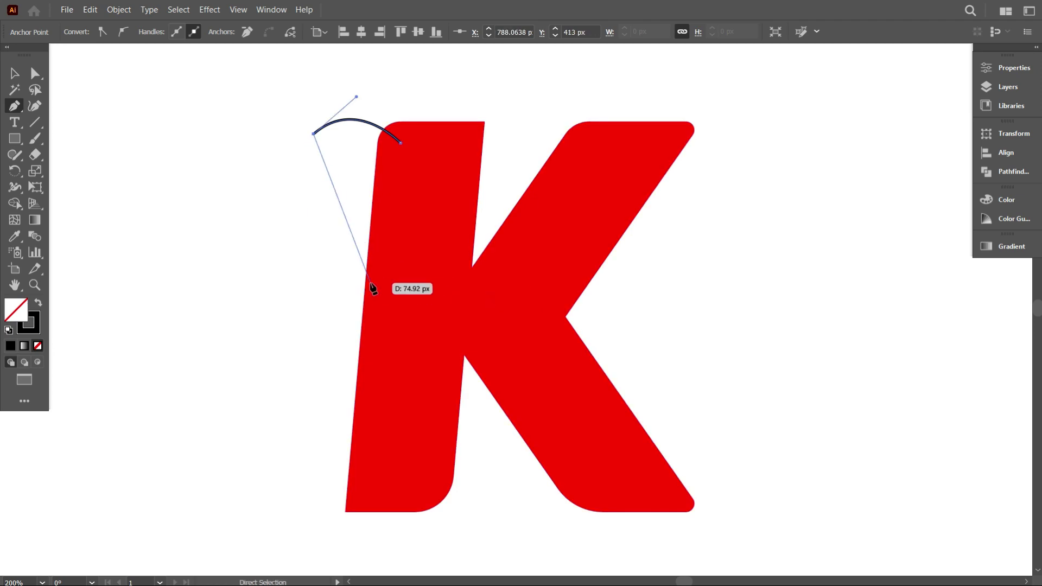
Extend the Pen curve back to the stem's left edge and diagonally across the K's centre into the lower arm
{"action": "mouse_move", "coordinate": [367, 267]}
{"action": "left_mouse_down"}
{"action": "mouse_move", "coordinate": [465, 305]}
{"action": "mouse_move", "coordinate": [505, 335]}
{"action": "mouse_move", "coordinate": [494, 341]}
{"action": "mouse_move", "coordinate": [467, 319]}
{"action": "mouse_move", "coordinate": [534, 339]}
{"action": "left_mouse_up"}
{"action": "left_click", "coordinate": [368, 267]}
{"action": "left_click_drag", "start_coordinate": [601, 404], "coordinate": [582, 447]}
Curl the Pen curve around inside the lower arm's foot and end it at the foot's rounded lower-left corner
{"action": "scroll", "coordinate": [627, 434], "scroll_direction": "down", "scroll_amount": 3}
{"action": "key", "text": "ctrl+z"}
{"action": "left_click_drag", "start_coordinate": [634, 394], "coordinate": [592, 440]}
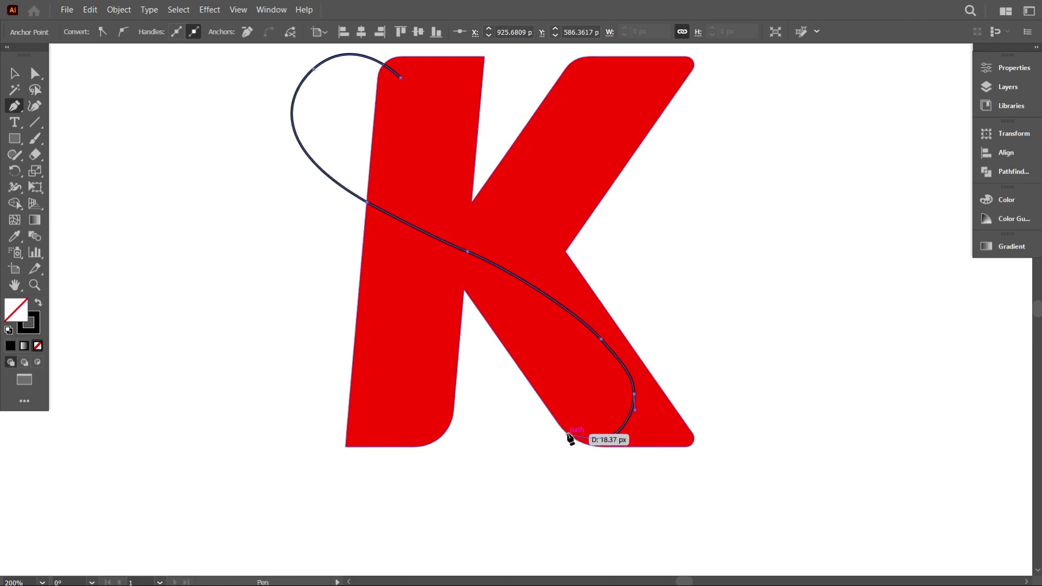
{"action": "key", "text": "ctrl+z"}
{"action": "key", "text": "ctrl+z"}
{"action": "left_click_drag", "start_coordinate": [646, 404], "coordinate": [648, 420]}
{"action": "left_click_drag", "start_coordinate": [588, 445], "coordinate": [553, 436]}
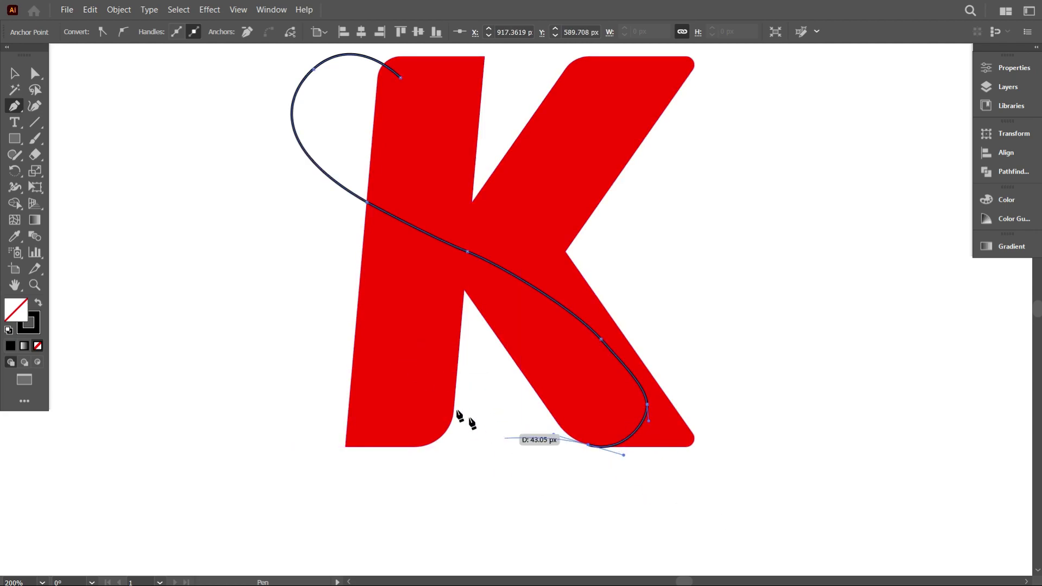
Draw a second Pen curve across the lower stem, between its left edge and its rounded lower-right corner
{"action": "scroll", "coordinate": [608, 414], "scroll_direction": "down", "scroll_amount": 2}
{"action": "scroll", "coordinate": [514, 404], "scroll_direction": "up", "scroll_amount": 1}
{"action": "scroll", "coordinate": [491, 354], "scroll_direction": "down", "scroll_amount": 1}
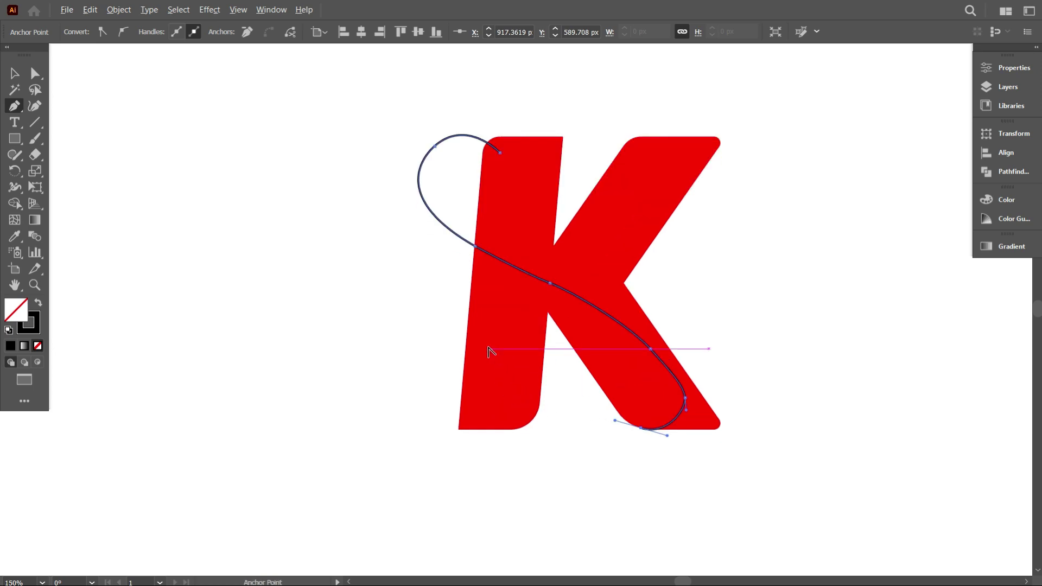
{"action": "scroll", "coordinate": [484, 347], "scroll_direction": "up", "scroll_amount": 1}
{"action": "scroll", "coordinate": [484, 334], "scroll_direction": "down", "scroll_amount": 2}
{"action": "left_click_drag", "start_coordinate": [460, 292], "coordinate": [528, 432]}
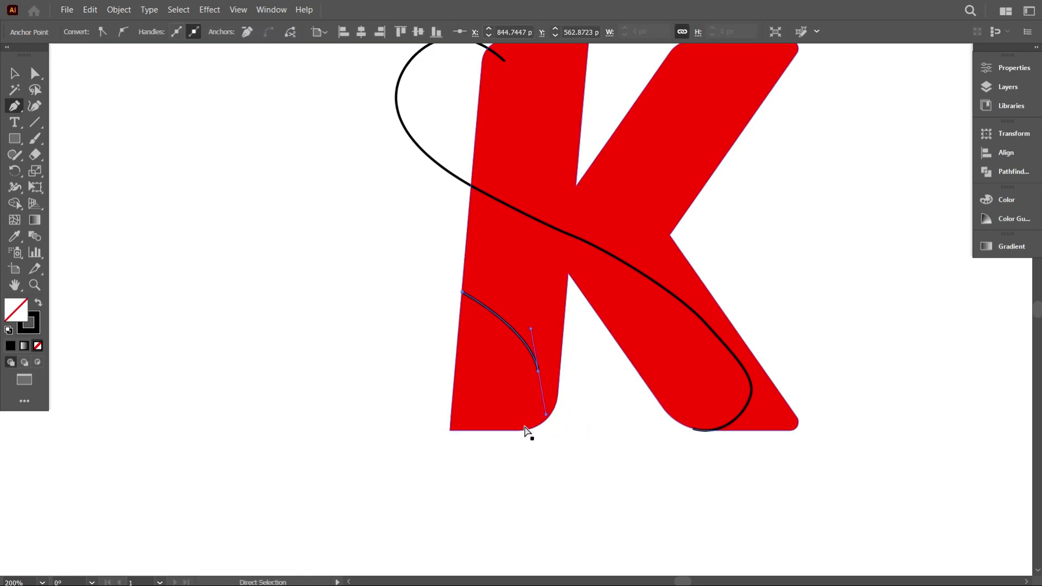
{"action": "key", "text": "ctrl+z"}
{"action": "mouse_move", "coordinate": [558, 398]}
{"action": "left_mouse_down"}
{"action": "mouse_move", "coordinate": [553, 386]}
{"action": "mouse_move", "coordinate": [528, 483]}
{"action": "left_mouse_up"}
{"action": "key", "text": "ctrl+z"}
{"action": "left_click", "coordinate": [461, 291]}
Extend the second curve into a loop outside the stem that returns to its left edge, and finish the path
{"action": "left_click_drag", "start_coordinate": [363, 244], "coordinate": [355, 215]}
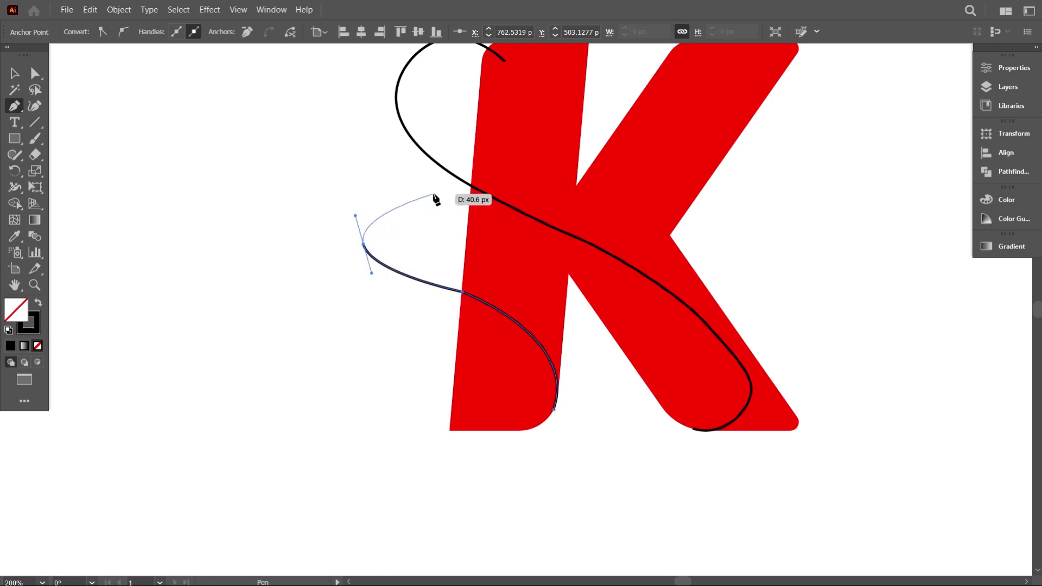
{"action": "left_click_drag", "start_coordinate": [462, 236], "coordinate": [537, 267]}
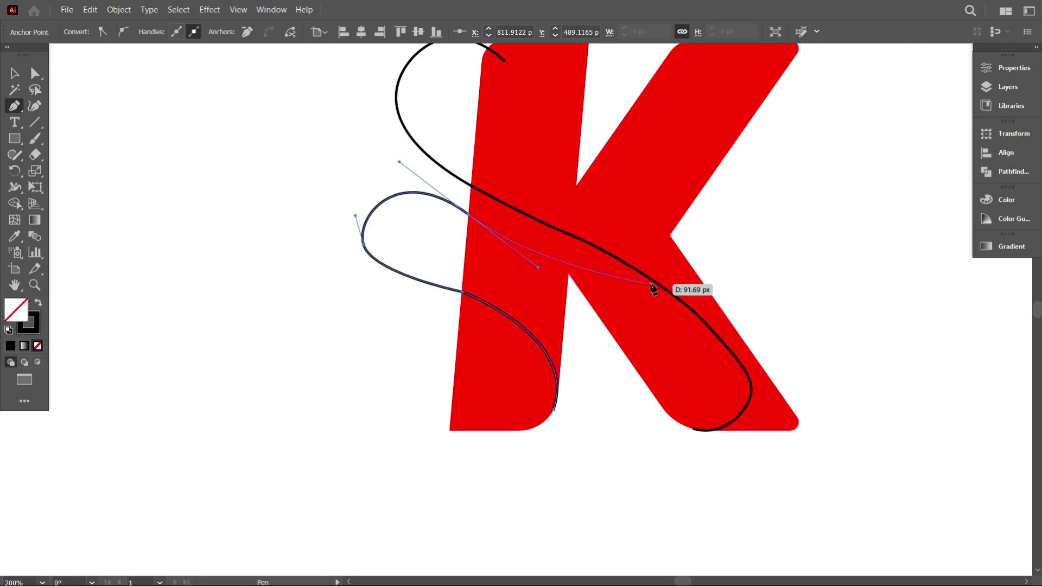
{"action": "scroll", "coordinate": [252, 189], "scroll_direction": "up", "scroll_amount": 2}
{"action": "left_click", "coordinate": [15, 74]}
{"action": "left_click", "coordinate": [308, 173]}
{"action": "scroll", "coordinate": [409, 280], "scroll_direction": "down", "scroll_amount": 1}
{"action": "scroll", "coordinate": [469, 357], "scroll_direction": "up", "scroll_amount": 1}
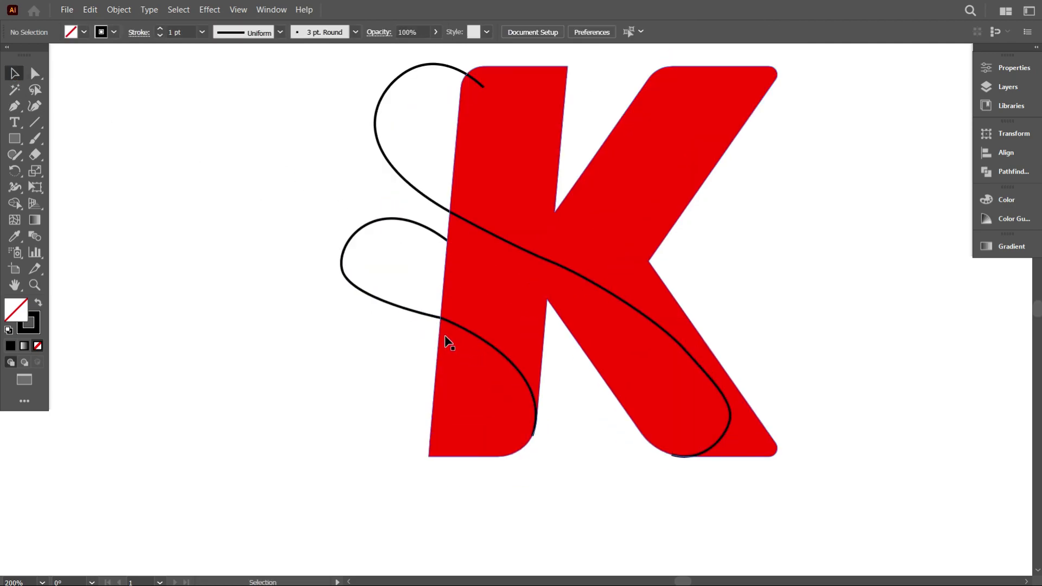
{"action": "scroll", "coordinate": [455, 343], "scroll_direction": "up", "scroll_amount": 1}
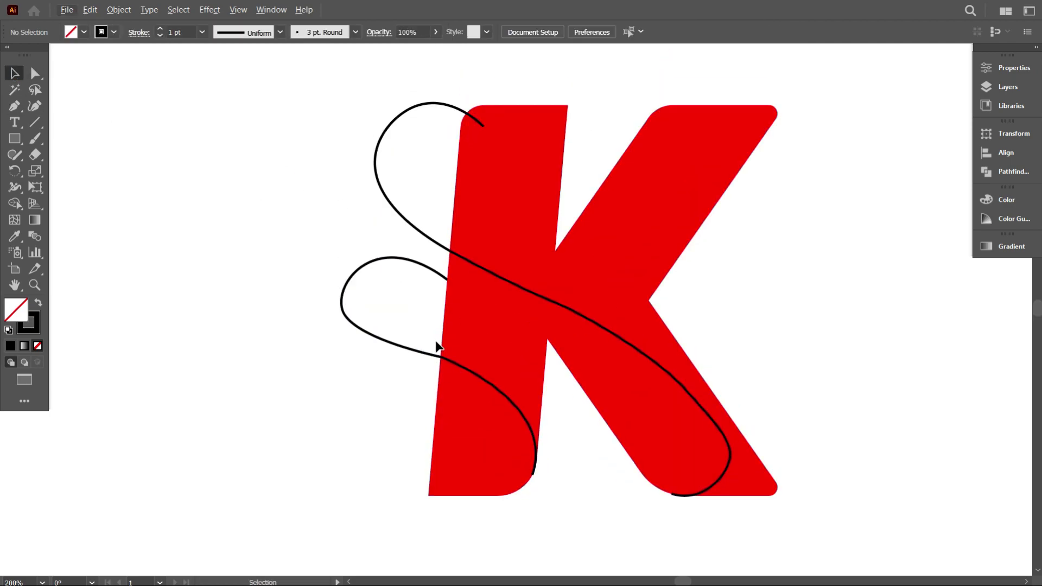
Smooth the lower curve with the Smooth tool where it crosses the stem's left edge
{"action": "left_click", "coordinate": [469, 368]}
{"action": "left_click", "coordinate": [407, 348]}
{"action": "scroll", "coordinate": [159, 215], "scroll_direction": "down", "scroll_amount": 1}
{"action": "left_click_drag", "start_coordinate": [22, 159], "coordinate": [81, 186]}
{"action": "mouse_move", "coordinate": [436, 332]}
{"action": "left_mouse_down"}
{"action": "mouse_move", "coordinate": [406, 336]}
{"action": "mouse_move", "coordinate": [370, 302]}
{"action": "mouse_move", "coordinate": [339, 306]}
{"action": "left_mouse_up"}
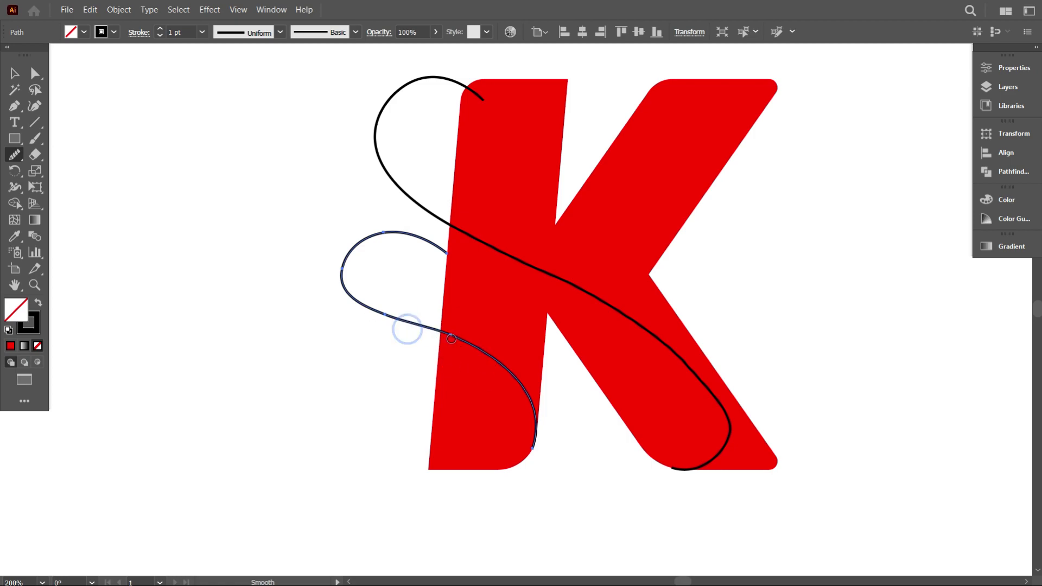
Smooth the upper curve's outer loop and its diagonal run across the K with the Smooth tool
{"action": "left_click", "coordinate": [15, 76]}
{"action": "scroll", "coordinate": [305, 164], "scroll_direction": "up", "scroll_amount": 5}
{"action": "left_click", "coordinate": [349, 173]}
{"action": "left_click", "coordinate": [378, 190]}
{"action": "left_click", "coordinate": [16, 153]}
{"action": "left_click_drag", "start_coordinate": [385, 186], "coordinate": [548, 343]}
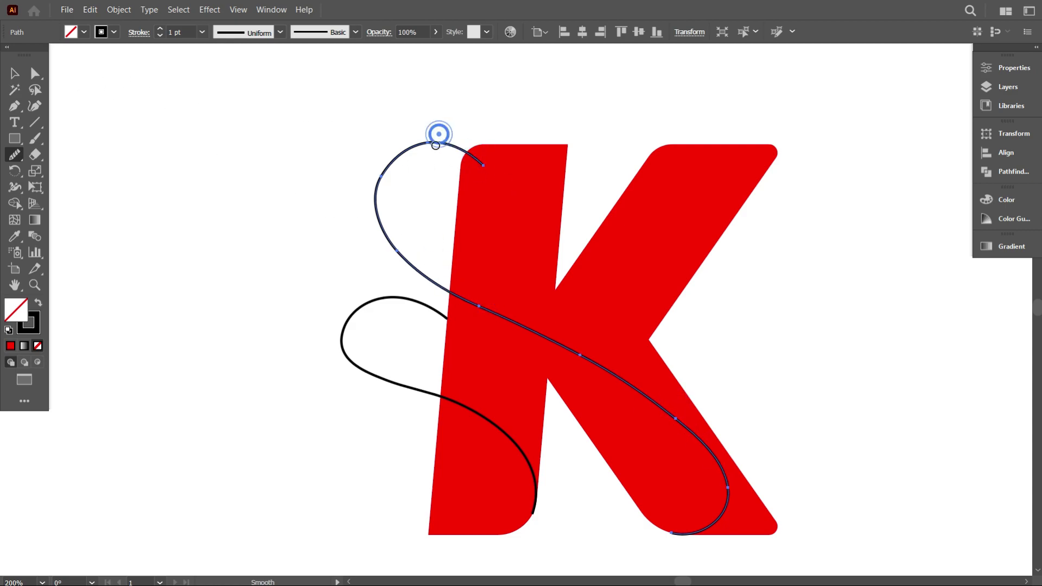
{"action": "left_click_drag", "start_coordinate": [435, 138], "coordinate": [393, 170]}
{"action": "left_click", "coordinate": [9, 73]}
{"action": "left_click", "coordinate": [144, 116]}
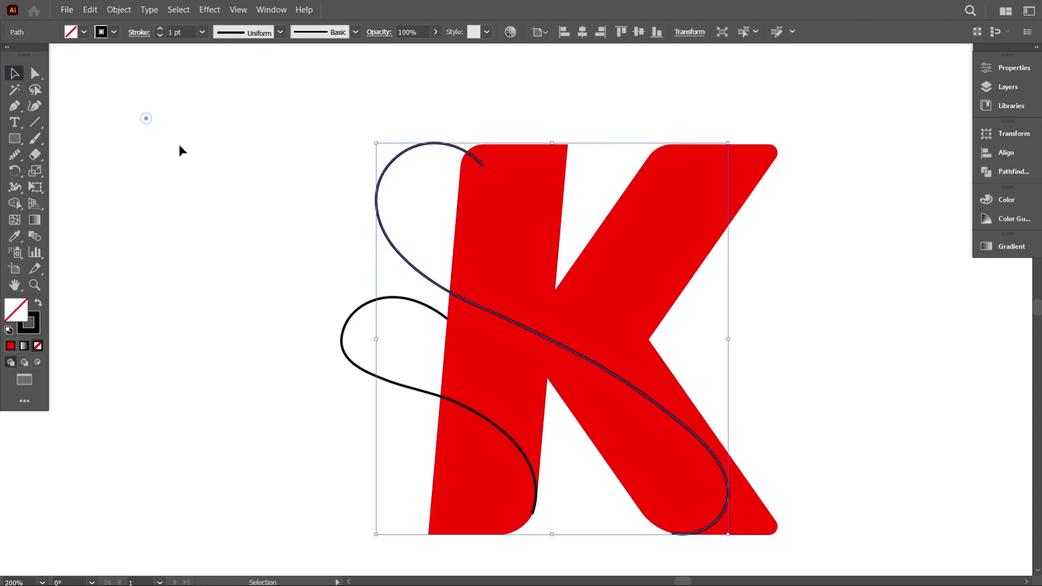
Move the upper curve's anchor points inside the stem and near the K's centre with the Direct Selection tool
{"action": "scroll", "coordinate": [294, 173], "scroll_direction": "down", "scroll_amount": 1}
{"action": "scroll", "coordinate": [463, 302], "scroll_direction": "up", "scroll_amount": 1}
{"action": "left_click", "coordinate": [443, 273]}
{"action": "left_click", "coordinate": [349, 221]}
{"action": "left_click", "coordinate": [358, 225]}
{"action": "left_click", "coordinate": [35, 73]}
{"action": "scroll", "coordinate": [411, 232], "scroll_direction": "up", "scroll_amount": 2}
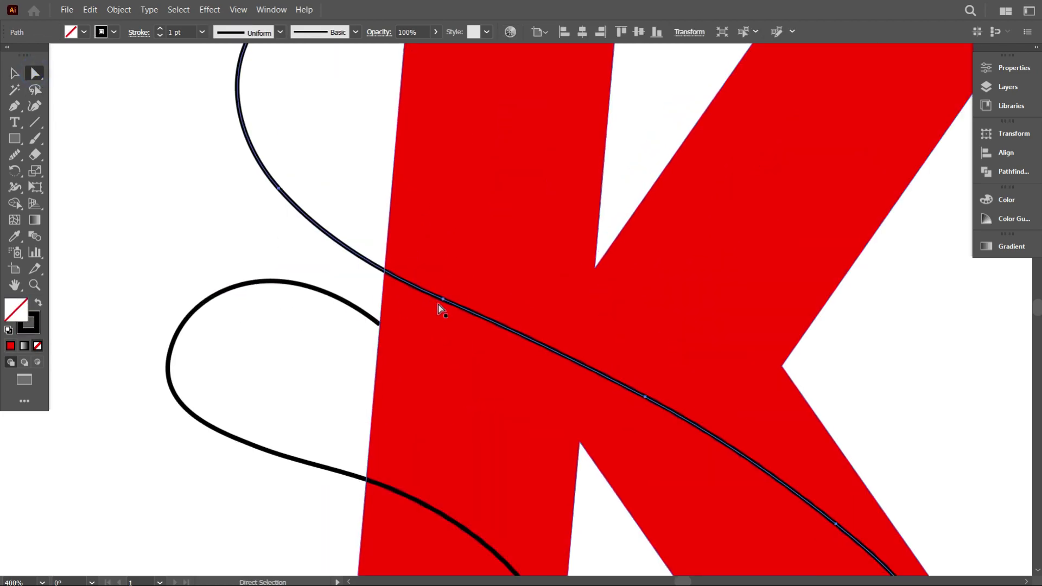
{"action": "left_click_drag", "start_coordinate": [442, 298], "coordinate": [445, 284]}
{"action": "scroll", "coordinate": [374, 284], "scroll_direction": "down", "scroll_amount": 1}
{"action": "left_click_drag", "start_coordinate": [574, 365], "coordinate": [586, 373]}
Refine the upper curve's diagonal and nudge its anchor outside the stem, below the loop, slightly upward
{"action": "scroll", "coordinate": [543, 374], "scroll_direction": "down", "scroll_amount": 3}
{"action": "scroll", "coordinate": [550, 369], "scroll_direction": "up", "scroll_amount": 1}
{"action": "left_click_drag", "start_coordinate": [482, 218], "coordinate": [500, 230]}
{"action": "left_click_drag", "start_coordinate": [420, 286], "coordinate": [418, 274]}
{"action": "scroll", "coordinate": [480, 300], "scroll_direction": "down", "scroll_amount": 2}
Reshape the lower curve by moving its anchor points on both sides of the stem's left edge
{"action": "left_click", "coordinate": [438, 310]}
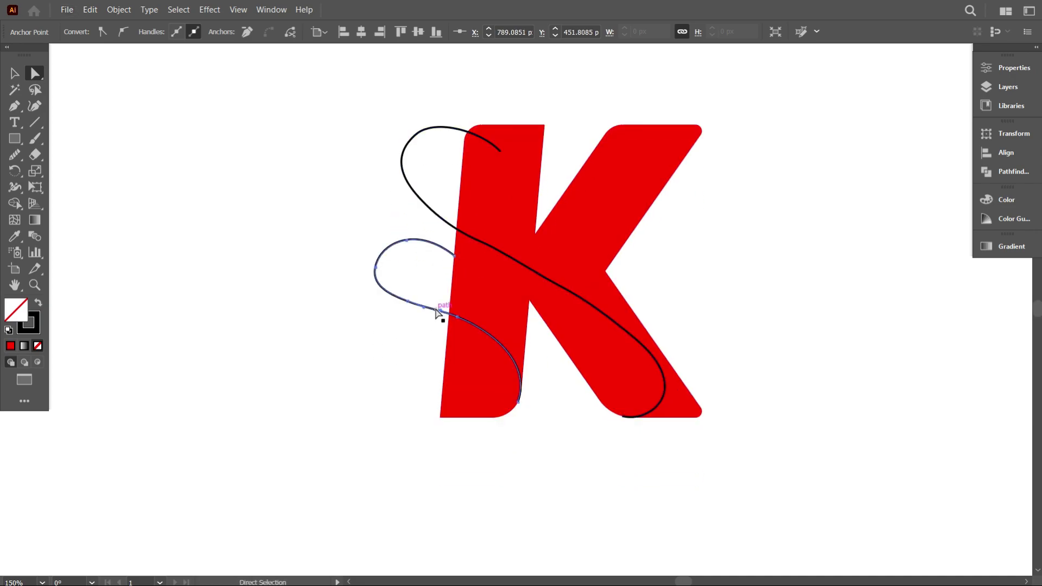
{"action": "scroll", "coordinate": [439, 309], "scroll_direction": "up", "scroll_amount": 2}
{"action": "left_click_drag", "start_coordinate": [408, 301], "coordinate": [369, 304]}
{"action": "left_click_drag", "start_coordinate": [479, 329], "coordinate": [470, 334]}
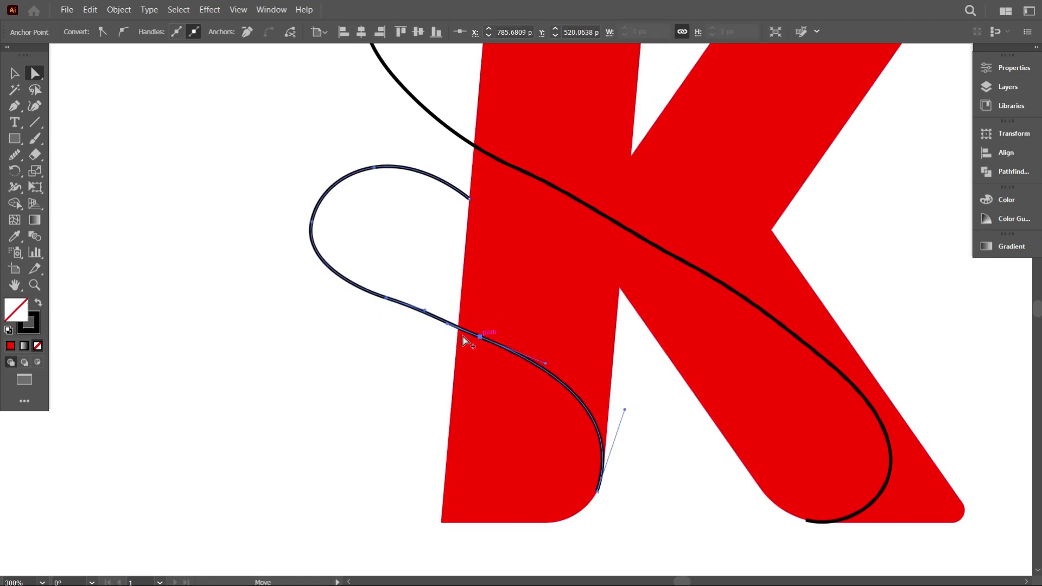
Move the lower curve's upper endpoint slightly inside the stem
{"action": "scroll", "coordinate": [470, 334], "scroll_direction": "down", "scroll_amount": 2}
{"action": "scroll", "coordinate": [464, 301], "scroll_direction": "up", "scroll_amount": 3}
{"action": "left_click_drag", "start_coordinate": [477, 285], "coordinate": [487, 278]}
{"action": "scroll", "coordinate": [425, 321], "scroll_direction": "down", "scroll_amount": 4}
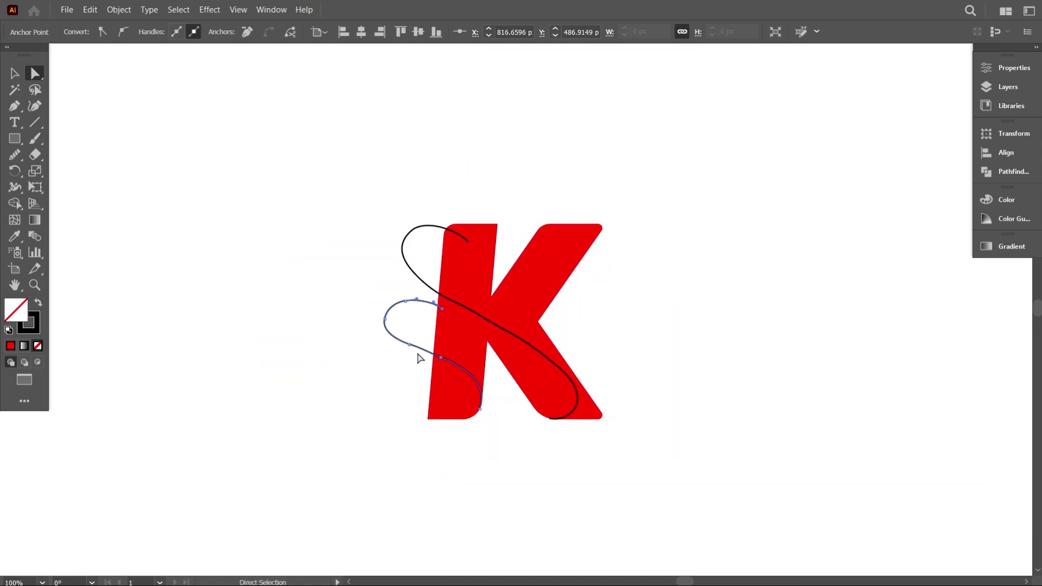
Smooth the reshaped lower curve along its outer loop and down to the stem's foot
{"action": "left_click", "coordinate": [20, 76]}
{"action": "left_click", "coordinate": [15, 155]}
{"action": "scroll", "coordinate": [536, 378], "scroll_direction": "up", "scroll_amount": 2}
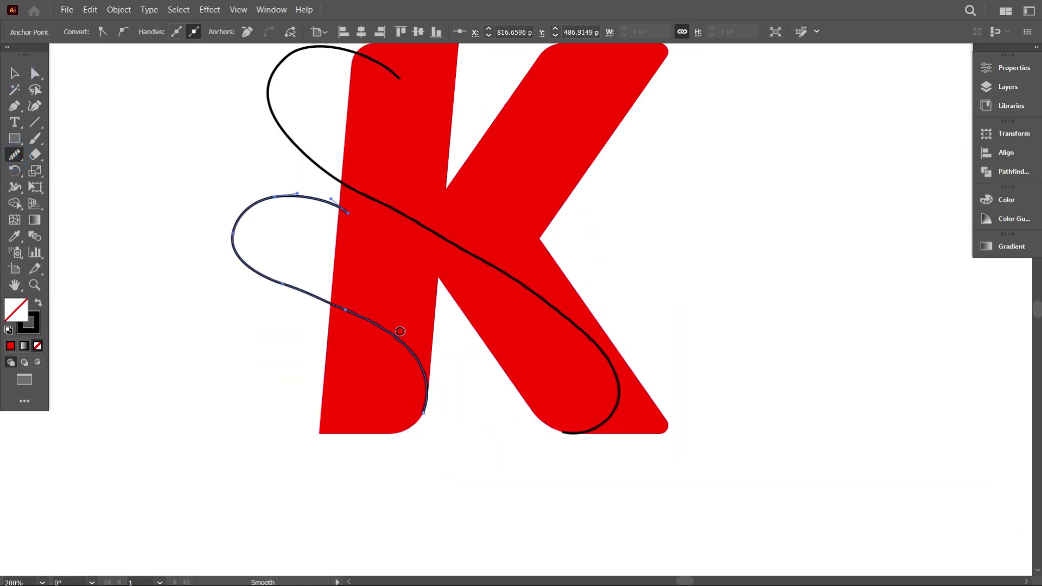
{"action": "mouse_move", "coordinate": [412, 365]}
{"action": "left_mouse_down"}
{"action": "mouse_move", "coordinate": [428, 399]}
{"action": "mouse_move", "coordinate": [428, 436]}
{"action": "left_mouse_up"}
{"action": "mouse_move", "coordinate": [242, 242]}
{"action": "left_mouse_down"}
{"action": "mouse_move", "coordinate": [277, 223]}
{"action": "mouse_move", "coordinate": [259, 238]}
{"action": "mouse_move", "coordinate": [243, 289]}
{"action": "mouse_move", "coordinate": [371, 364]}
{"action": "left_mouse_up"}
Smooth the reshaped upper curve around its outer loop and along the K's lower arm
{"action": "scroll", "coordinate": [449, 459], "scroll_direction": "up", "scroll_amount": 2}
{"action": "left_click", "coordinate": [289, 143], "text": "ctrl"}
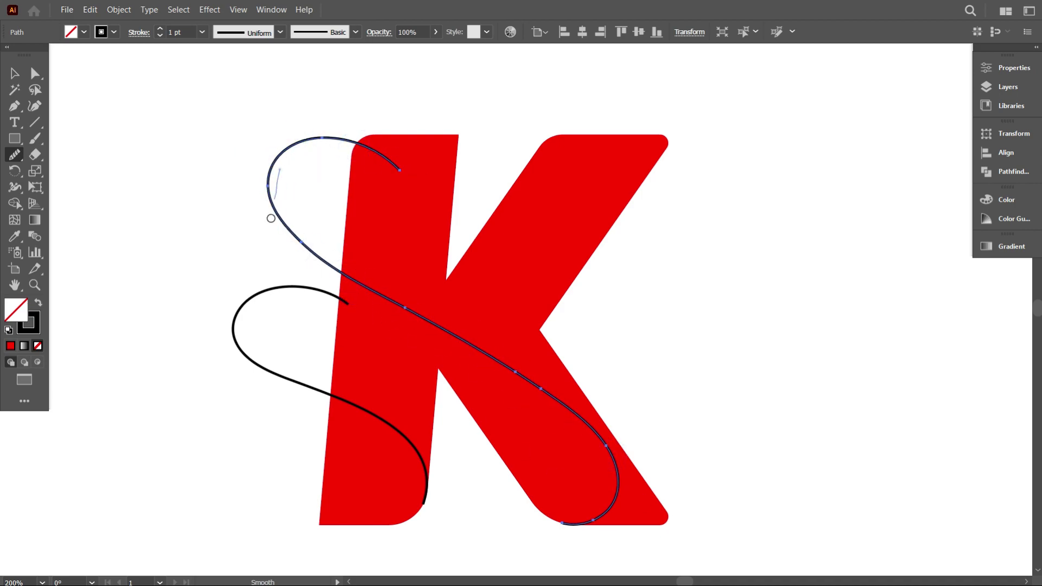
{"action": "left_click_drag", "start_coordinate": [504, 370], "coordinate": [616, 467]}
{"action": "scroll", "coordinate": [628, 482], "scroll_direction": "down", "scroll_amount": 2}
{"action": "scroll", "coordinate": [628, 481], "scroll_direction": "down", "scroll_amount": 2}
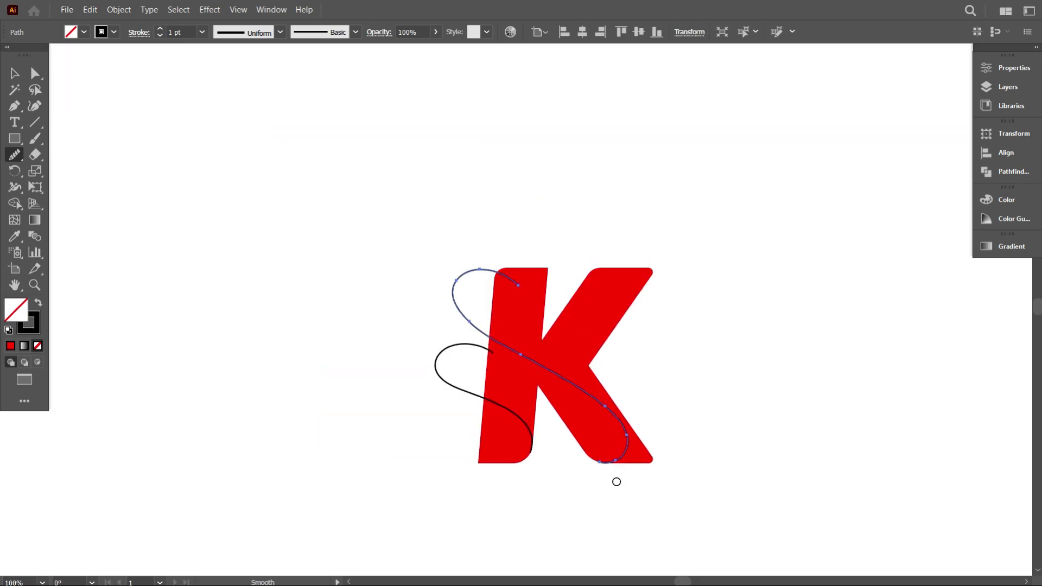
Move the upper endpoint of the lower curve deeper inside the stem
{"action": "scroll", "coordinate": [621, 479], "scroll_direction": "up", "scroll_amount": 1}
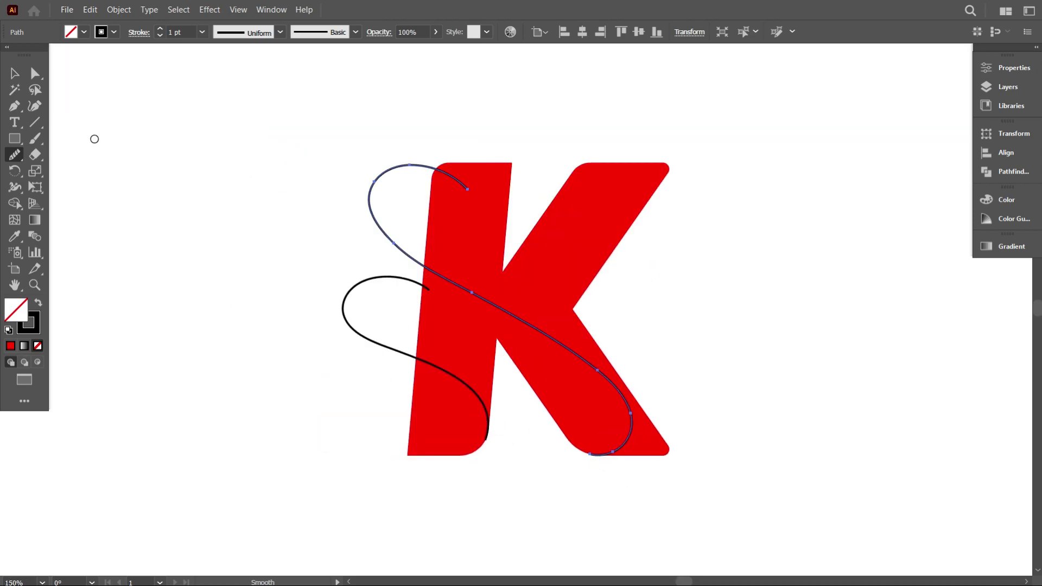
{"action": "left_click", "coordinate": [14, 73]}
{"action": "left_click", "coordinate": [295, 219]}
{"action": "scroll", "coordinate": [406, 313], "scroll_direction": "up", "scroll_amount": 1}
{"action": "left_click", "coordinate": [338, 276]}
{"action": "left_click", "coordinate": [37, 72]}
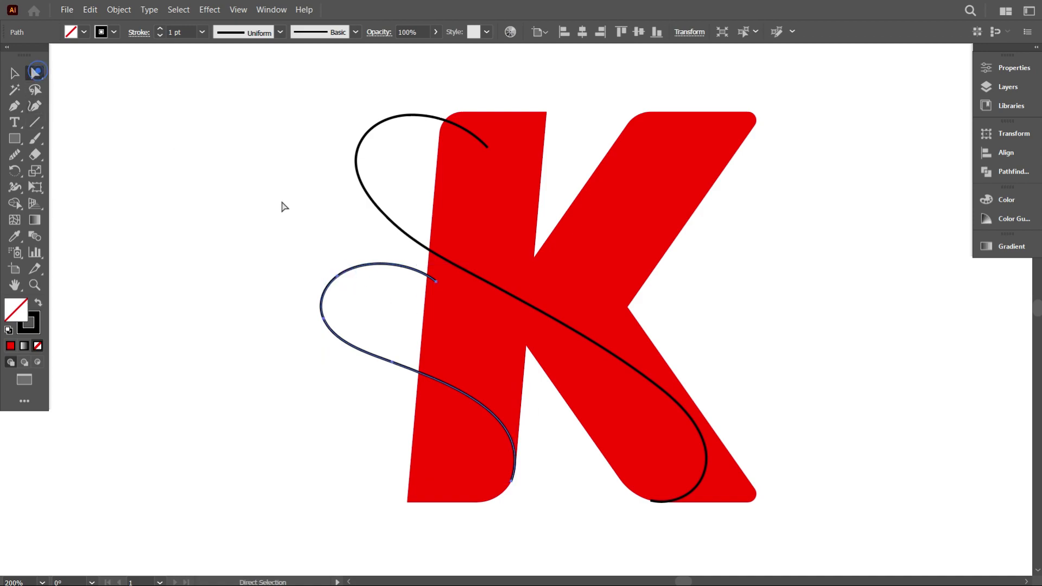
{"action": "scroll", "coordinate": [421, 301], "scroll_direction": "up", "scroll_amount": 1}
{"action": "left_click_drag", "start_coordinate": [443, 271], "coordinate": [495, 283]}
Pull the anchor points around the lower curve's outer loop inward toward the stem
{"action": "left_click_drag", "start_coordinate": [293, 264], "coordinate": [319, 269]}
{"action": "left_click_drag", "start_coordinate": [275, 328], "coordinate": [309, 336]}
{"action": "left_click_drag", "start_coordinate": [319, 267], "coordinate": [336, 262]}
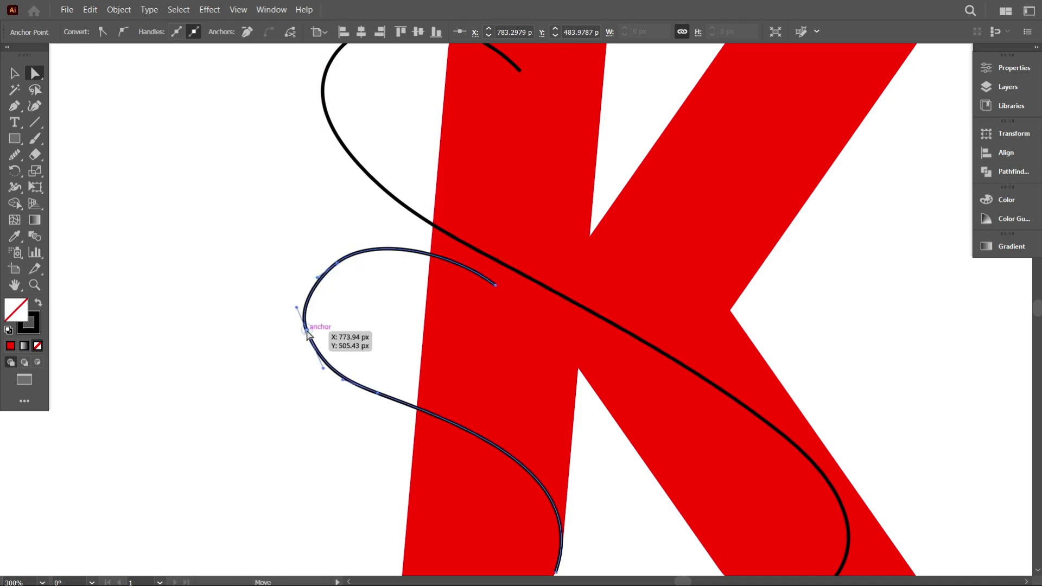
{"action": "left_click_drag", "start_coordinate": [307, 331], "coordinate": [324, 338]}
{"action": "left_click_drag", "start_coordinate": [377, 393], "coordinate": [387, 396]}
{"action": "scroll", "coordinate": [383, 394], "scroll_direction": "down", "scroll_amount": 3}
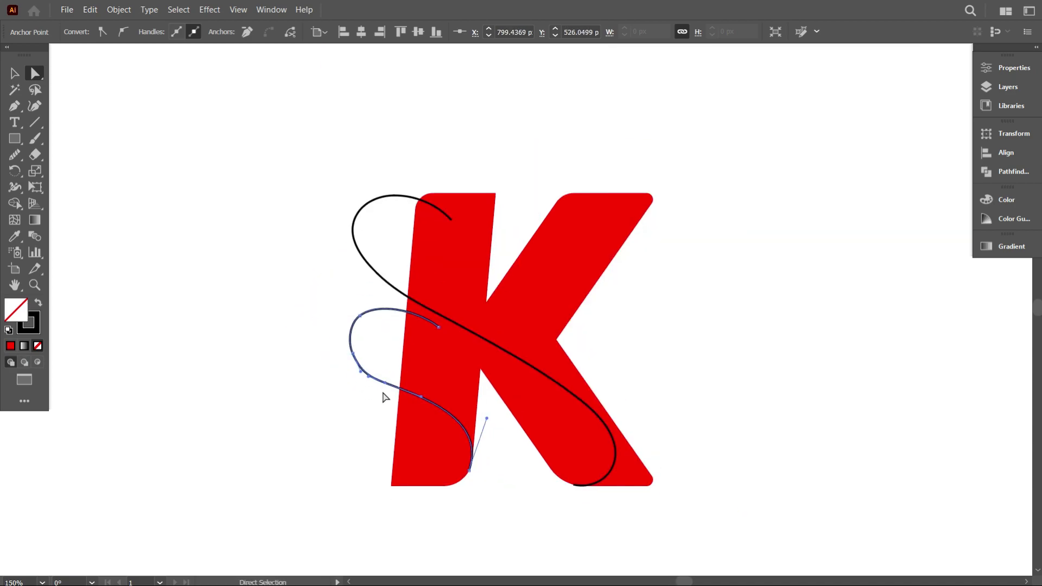
Refine the narrowed loop of the lower curve by nudging its upper, outer and lower anchor points closer to the stem
{"action": "left_click", "coordinate": [15, 73]}
{"action": "left_click_drag", "start_coordinate": [293, 242], "coordinate": [370, 293]}
{"action": "scroll", "coordinate": [369, 380], "scroll_direction": "up", "scroll_amount": 3}
{"action": "left_click", "coordinate": [370, 380]}
{"action": "left_click", "coordinate": [369, 372]}
{"action": "key", "text": "a"}
{"action": "left_click_drag", "start_coordinate": [351, 248], "coordinate": [367, 247]}
{"action": "left_click_drag", "start_coordinate": [401, 384], "coordinate": [410, 386]}
{"action": "mouse_move", "coordinate": [337, 325]}
{"action": "left_mouse_down"}
{"action": "mouse_move", "coordinate": [354, 336]}
{"action": "mouse_move", "coordinate": [346, 330]}
{"action": "left_mouse_up"}
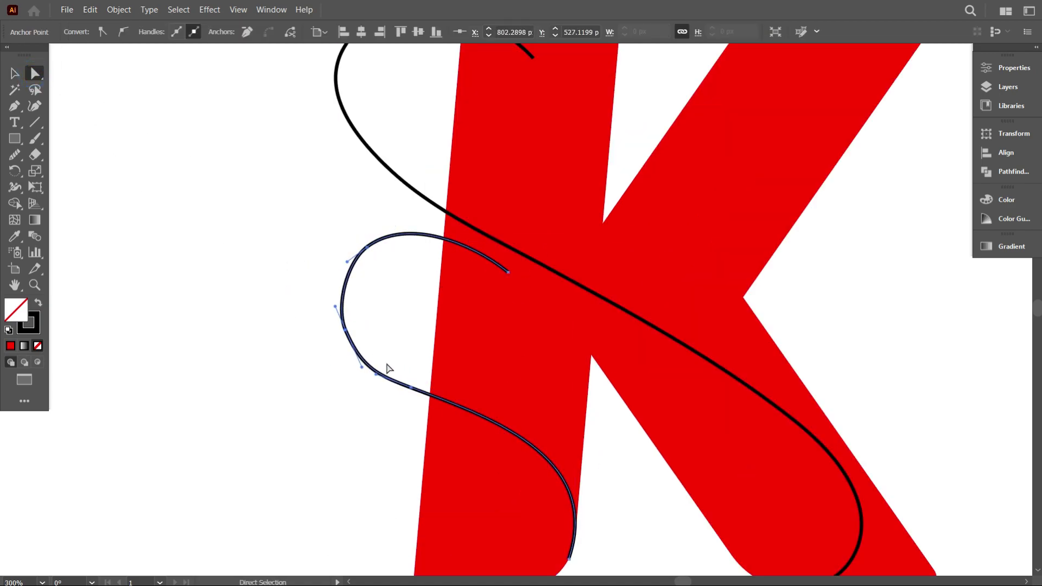
{"action": "scroll", "coordinate": [387, 364], "scroll_direction": "down", "scroll_amount": 2}
{"action": "left_click", "coordinate": [15, 74]}
{"action": "left_click", "coordinate": [188, 186]}
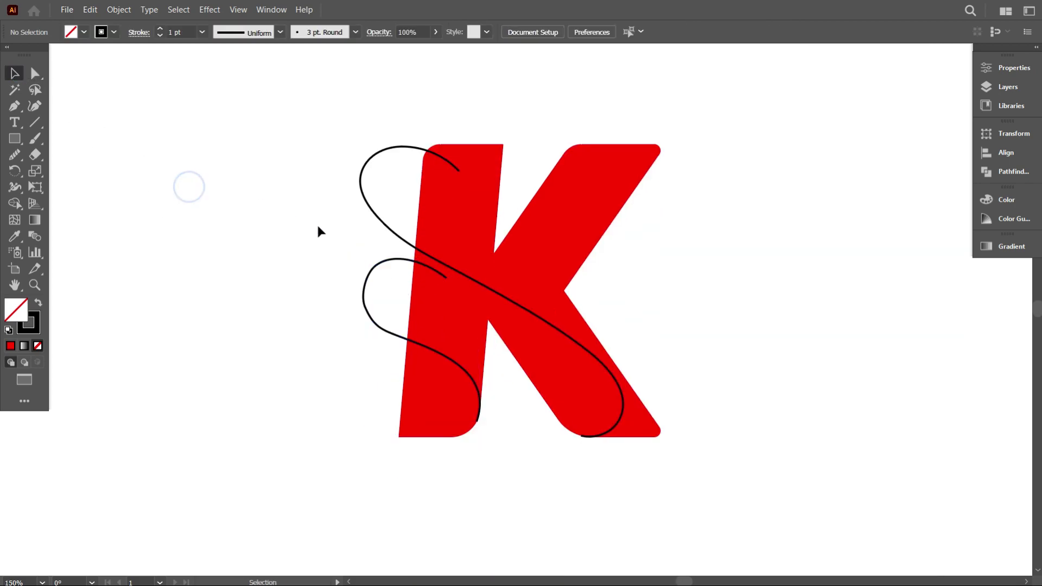
Lower the anchor points at the top of the lower curve slightly and smooth its outer loop
{"action": "scroll", "coordinate": [410, 269], "scroll_direction": "up", "scroll_amount": 2}
{"action": "left_click", "coordinate": [441, 252]}
{"action": "left_click", "coordinate": [36, 74]}
{"action": "left_click_drag", "start_coordinate": [340, 252], "coordinate": [347, 269]}
{"action": "left_click_drag", "start_coordinate": [481, 276], "coordinate": [490, 292]}
{"action": "scroll", "coordinate": [388, 340], "scroll_direction": "down", "scroll_amount": 2}
{"action": "left_click_drag", "start_coordinate": [388, 343], "coordinate": [355, 319]}
{"action": "mouse_move", "coordinate": [318, 284]}
{"action": "left_mouse_down"}
{"action": "mouse_move", "coordinate": [323, 292]}
{"action": "mouse_move", "coordinate": [346, 213]}
{"action": "mouse_move", "coordinate": [363, 261]}
{"action": "left_mouse_up"}
{"action": "scroll", "coordinate": [369, 255], "scroll_direction": "down", "scroll_amount": 2}
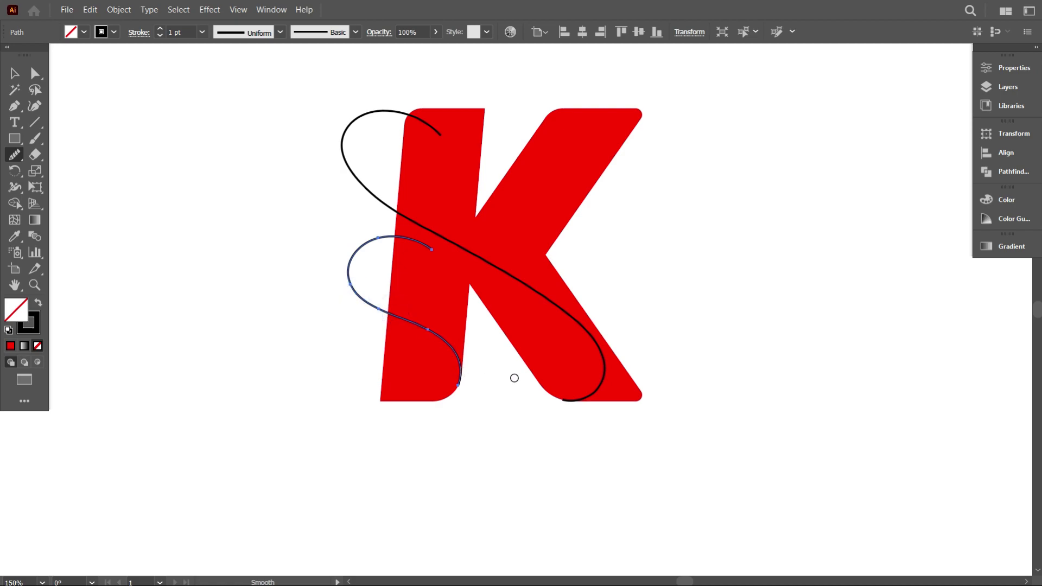
{"action": "scroll", "coordinate": [509, 378], "scroll_direction": "down", "scroll_amount": 1}
{"action": "scroll", "coordinate": [468, 321], "scroll_direction": "up", "scroll_amount": 1}
{"action": "scroll", "coordinate": [477, 320], "scroll_direction": "down", "scroll_amount": 1}
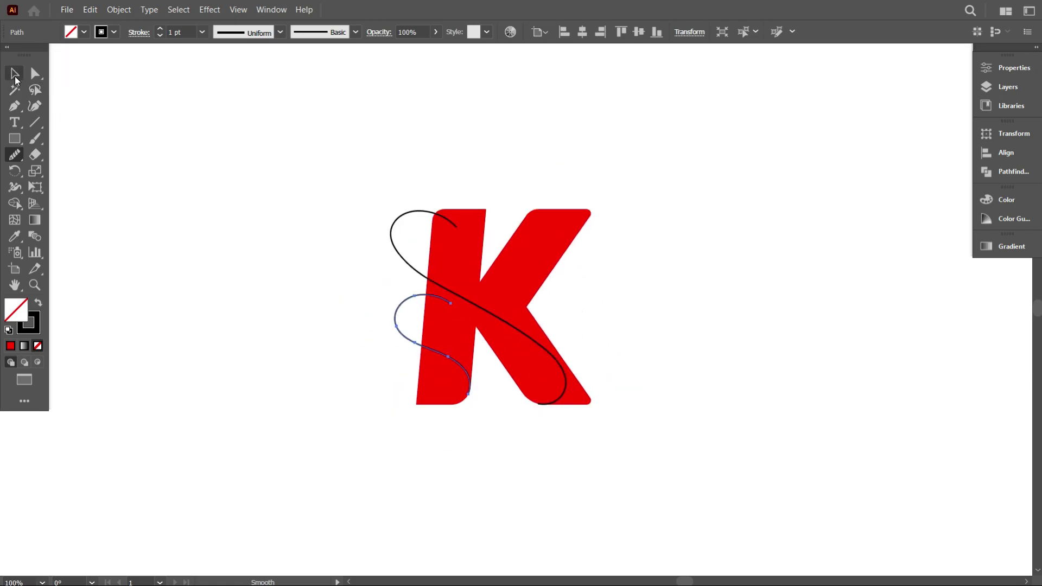
Use Shape Builder on the K and both curves to make the two outer loops, stem foot and lower arm separate black shapes
{"action": "left_click", "coordinate": [16, 77]}
{"action": "left_click", "coordinate": [142, 135]}
{"action": "scroll", "coordinate": [421, 339], "scroll_direction": "up", "scroll_amount": 2}
{"action": "scroll", "coordinate": [483, 407], "scroll_direction": "up", "scroll_amount": 1}
{"action": "scroll", "coordinate": [506, 400], "scroll_direction": "down", "scroll_amount": 1}
{"action": "left_click_drag", "start_coordinate": [281, 155], "coordinate": [700, 497]}
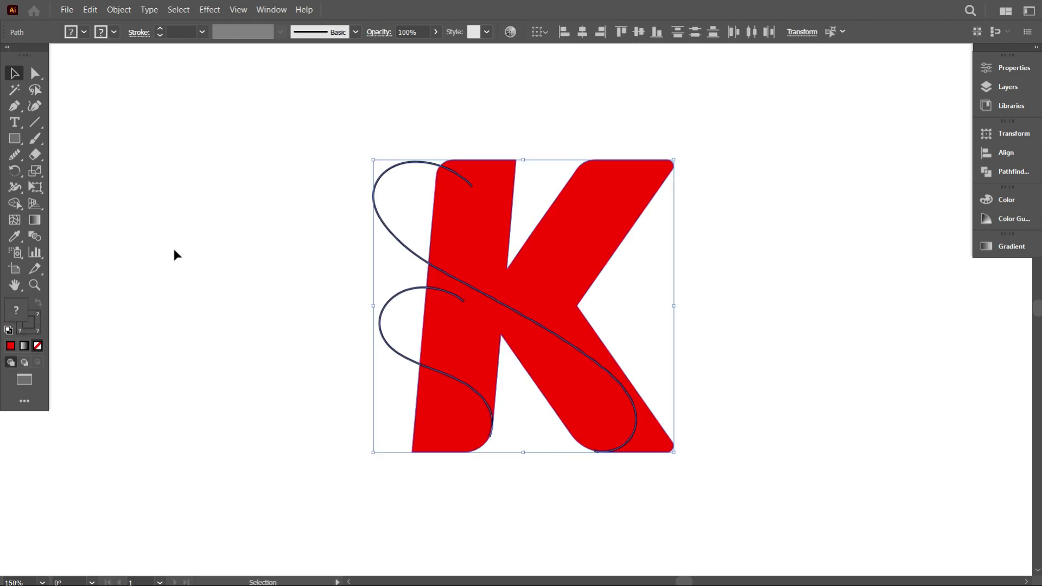
{"action": "left_click", "coordinate": [15, 205]}
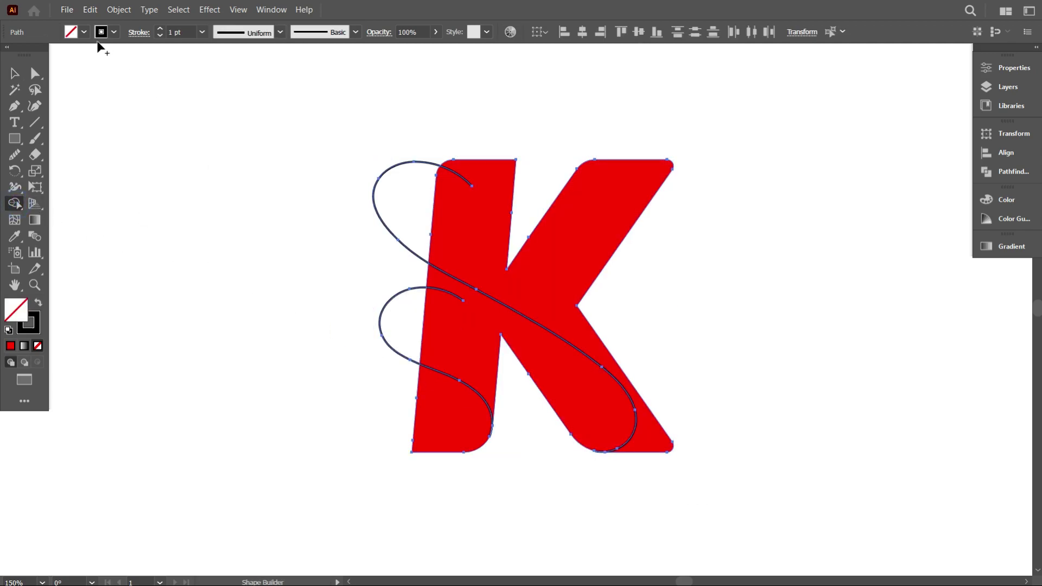
{"action": "left_click", "coordinate": [84, 32]}
{"action": "left_click", "coordinate": [36, 55]}
{"action": "left_click", "coordinate": [408, 334]}
{"action": "left_click", "coordinate": [437, 382]}
{"action": "left_click", "coordinate": [605, 429]}
{"action": "left_click", "coordinate": [416, 210]}
{"action": "left_click", "coordinate": [14, 73]}
{"action": "left_click", "coordinate": [163, 152]}
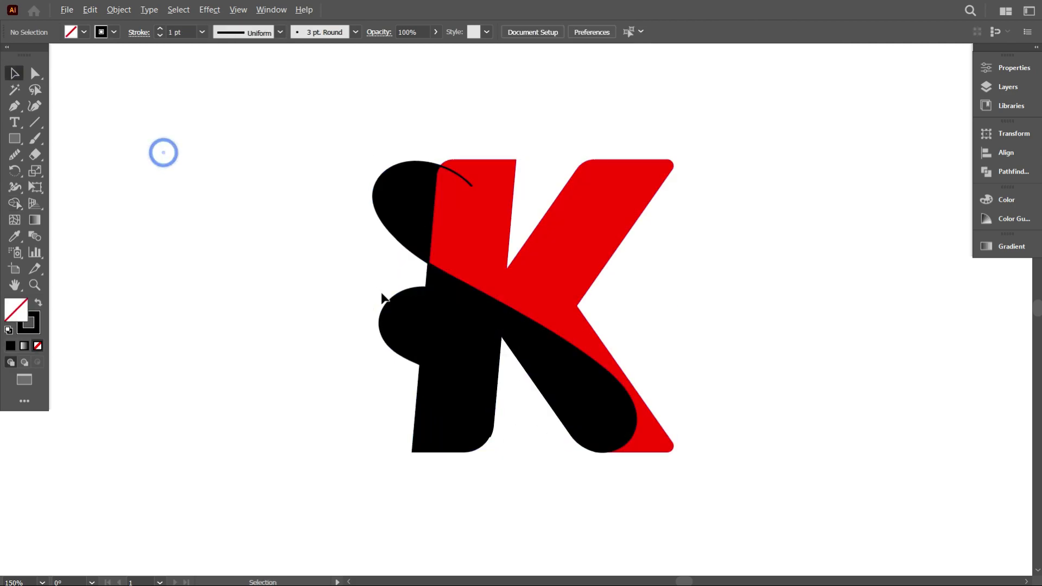
Remove the stroke from all the artwork
{"action": "scroll", "coordinate": [382, 297], "scroll_direction": "down", "scroll_amount": 1}
{"action": "left_click", "coordinate": [316, 211]}
{"action": "key", "text": "ctrl+a"}
{"action": "left_click", "coordinate": [113, 32]}
{"action": "left_click", "coordinate": [11, 59]}
{"action": "left_click", "coordinate": [359, 248]}
Fill the K's red upper part with the dark green gradient sampled from the first swatch
{"action": "scroll", "coordinate": [423, 334], "scroll_direction": "down", "scroll_amount": 4}
{"action": "left_click_drag", "start_coordinate": [293, 235], "coordinate": [501, 298]}
{"action": "scroll", "coordinate": [383, 322], "scroll_direction": "up", "scroll_amount": 4}
{"action": "left_click", "coordinate": [426, 215]}
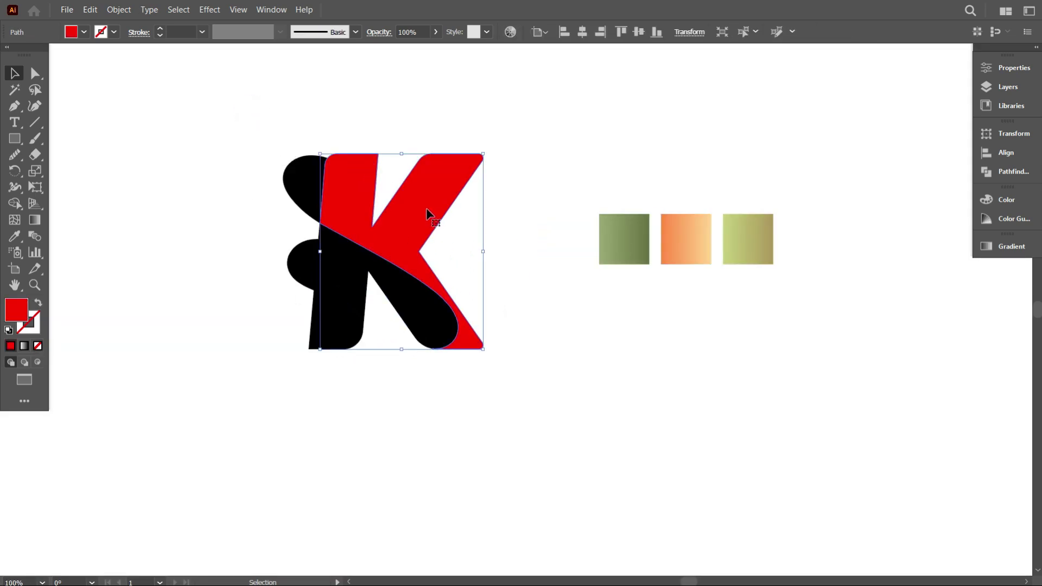
{"action": "left_click", "coordinate": [16, 235]}
{"action": "left_click", "coordinate": [623, 246]}
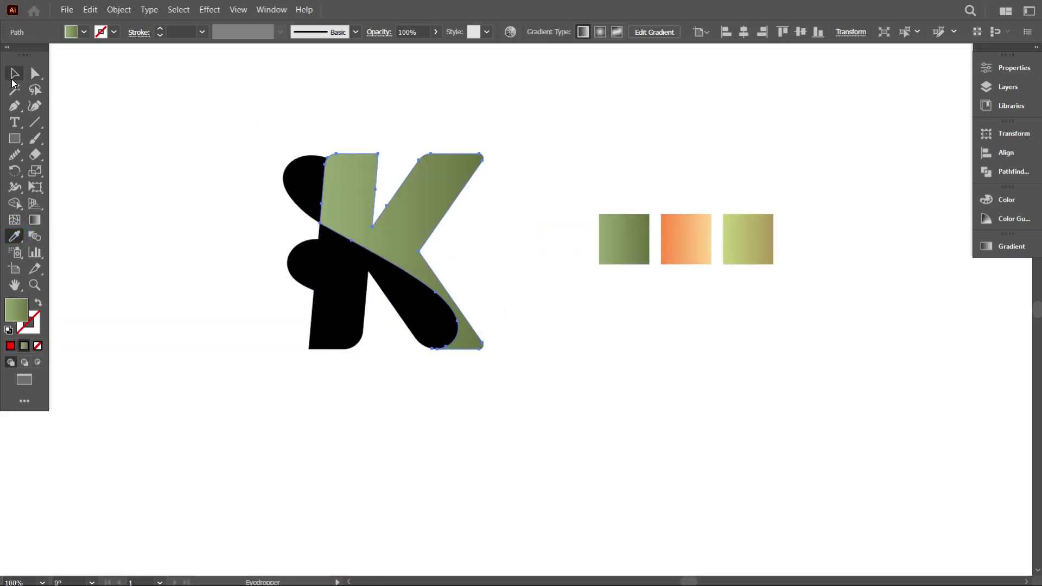
{"action": "left_click", "coordinate": [14, 73]}
{"action": "left_click", "coordinate": [81, 105]}
Fill the K's middle band and the upper outer loop with the light green-to-tan gradient sampled from the third swatch
{"action": "left_click", "coordinate": [317, 296]}
{"action": "left_click", "coordinate": [15, 236]}
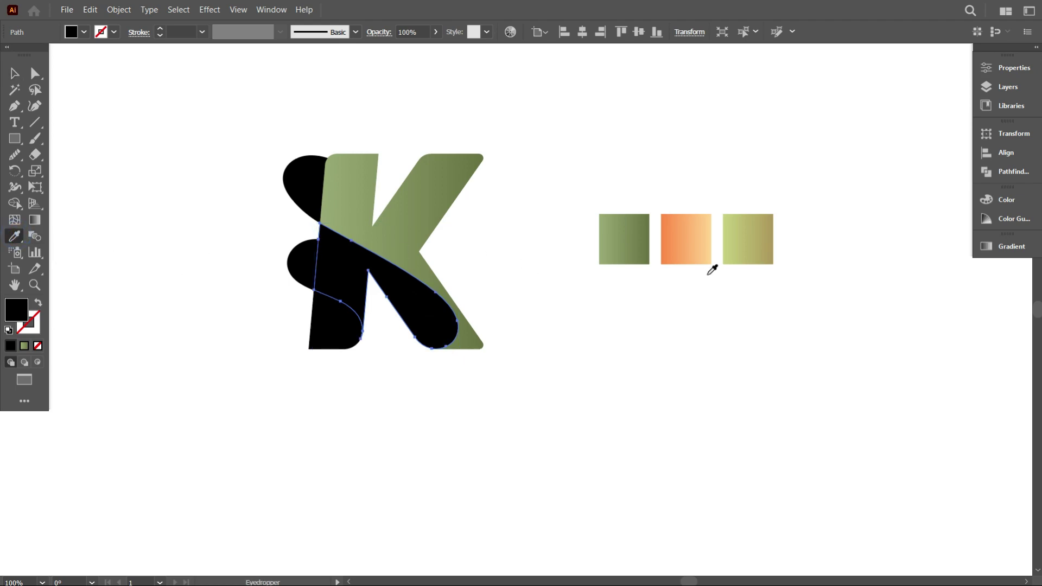
{"action": "left_click", "coordinate": [743, 252]}
{"action": "left_click", "coordinate": [298, 182], "text": "ctrl"}
{"action": "left_click", "coordinate": [762, 250]}
Fill the lower outer loop and the stem's foot with the orange gradient sampled from the second swatch
{"action": "left_click", "coordinate": [298, 262], "text": "ctrl"}
{"action": "left_click", "coordinate": [684, 252]}
{"action": "left_click", "coordinate": [349, 318], "text": "ctrl"}
{"action": "left_click", "coordinate": [680, 259]}
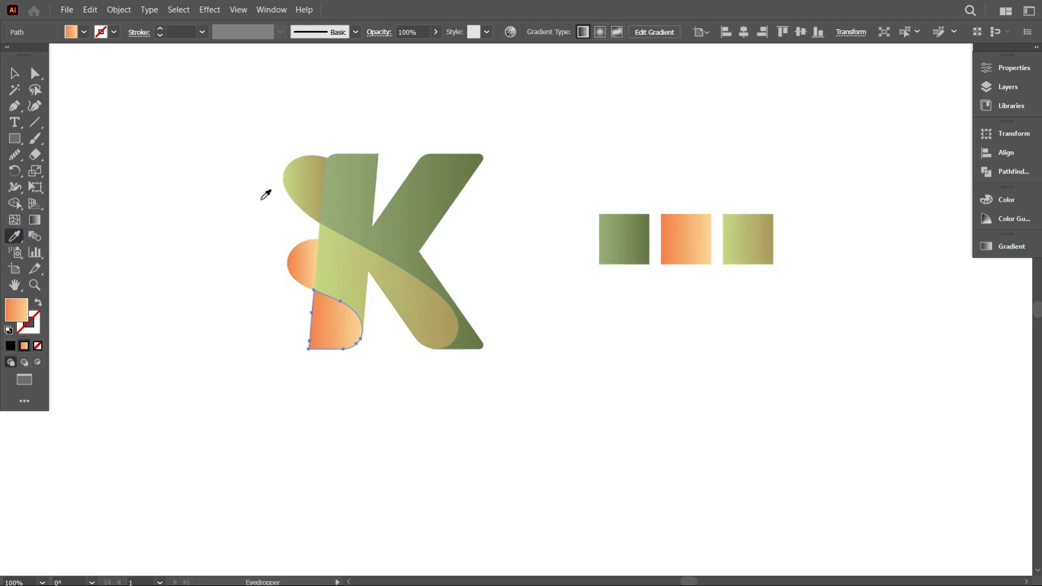
{"action": "left_click", "coordinate": [9, 81]}
{"action": "left_click", "coordinate": [112, 116]}
{"action": "scroll", "coordinate": [195, 230], "scroll_direction": "up", "scroll_amount": 1}
{"action": "scroll", "coordinate": [317, 334], "scroll_direction": "down", "scroll_amount": 2}
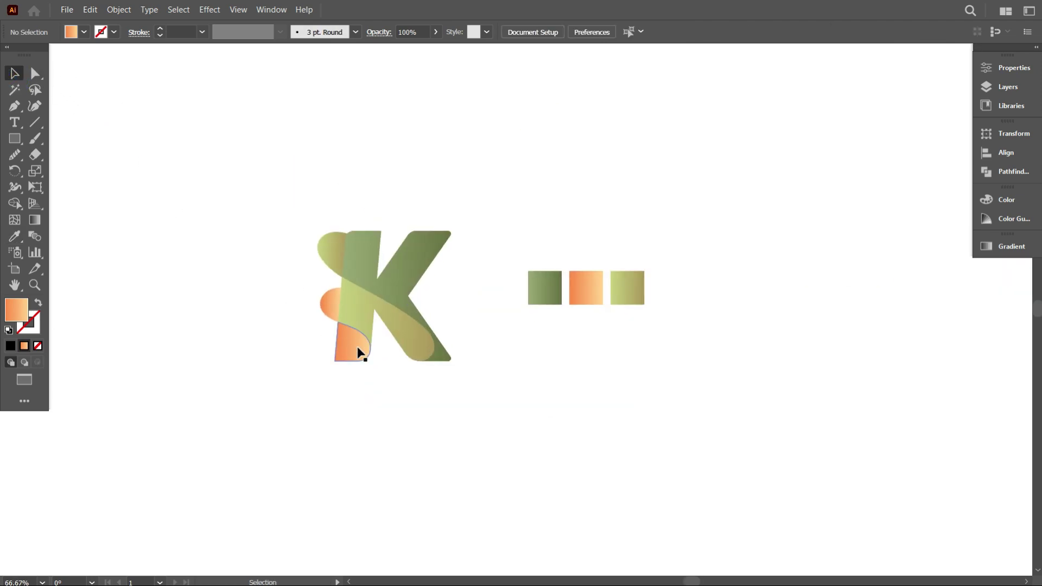
Reshape the orange outer loop by moving its upper anchor points so its end reaches slightly into the stem
{"action": "scroll", "coordinate": [361, 353], "scroll_direction": "up", "scroll_amount": 2}
{"action": "left_click", "coordinate": [313, 216]}
{"action": "scroll", "coordinate": [312, 216], "scroll_direction": "up", "scroll_amount": 2}
{"action": "left_click", "coordinate": [35, 73]}
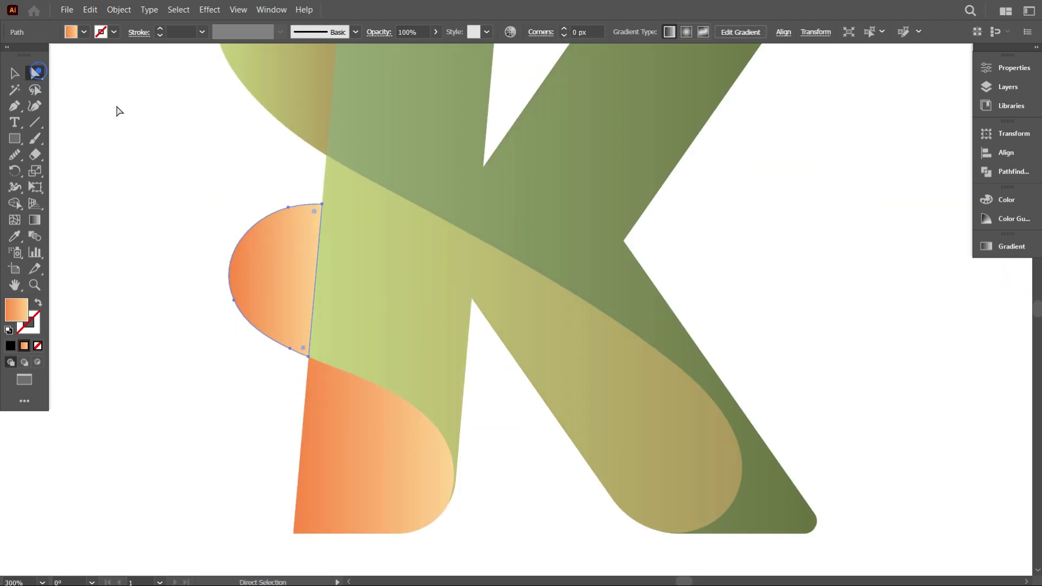
{"action": "scroll", "coordinate": [312, 216], "scroll_direction": "up", "scroll_amount": 2}
{"action": "left_click_drag", "start_coordinate": [331, 200], "coordinate": [347, 241]}
{"action": "left_click_drag", "start_coordinate": [268, 210], "coordinate": [288, 225]}
{"action": "left_click_drag", "start_coordinate": [181, 248], "coordinate": [178, 226]}
{"action": "mouse_move", "coordinate": [350, 244]}
{"action": "left_mouse_down"}
{"action": "mouse_move", "coordinate": [350, 258]}
{"action": "mouse_move", "coordinate": [330, 238]}
{"action": "left_mouse_up"}
{"action": "scroll", "coordinate": [336, 242], "scroll_direction": "down", "scroll_amount": 3}
{"action": "left_click", "coordinate": [14, 73]}
{"action": "left_click", "coordinate": [320, 125]}
{"action": "scroll", "coordinate": [370, 211], "scroll_direction": "down", "scroll_amount": 3}
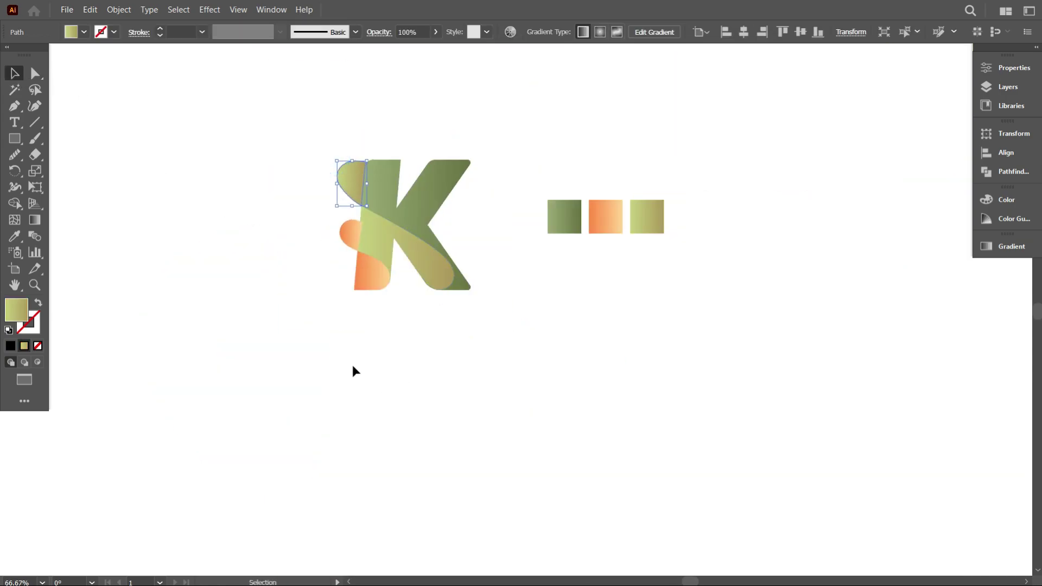
{"action": "left_click", "coordinate": [327, 329]}
{"action": "scroll", "coordinate": [331, 276], "scroll_direction": "up", "scroll_amount": 3}
{"action": "left_click_drag", "start_coordinate": [325, 156], "coordinate": [505, 304]}
{"action": "scroll", "coordinate": [251, 193], "scroll_direction": "up", "scroll_amount": 2}
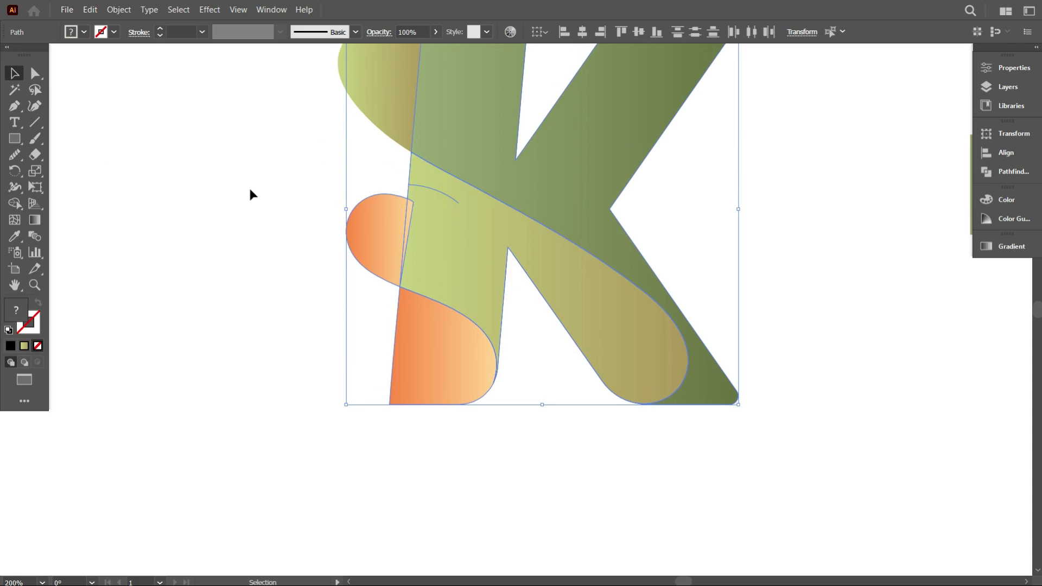
{"action": "left_click", "coordinate": [15, 204]}
{"action": "scroll", "coordinate": [395, 268], "scroll_direction": "up", "scroll_amount": 1}
{"action": "scroll", "coordinate": [461, 279], "scroll_direction": "down", "scroll_amount": 3}
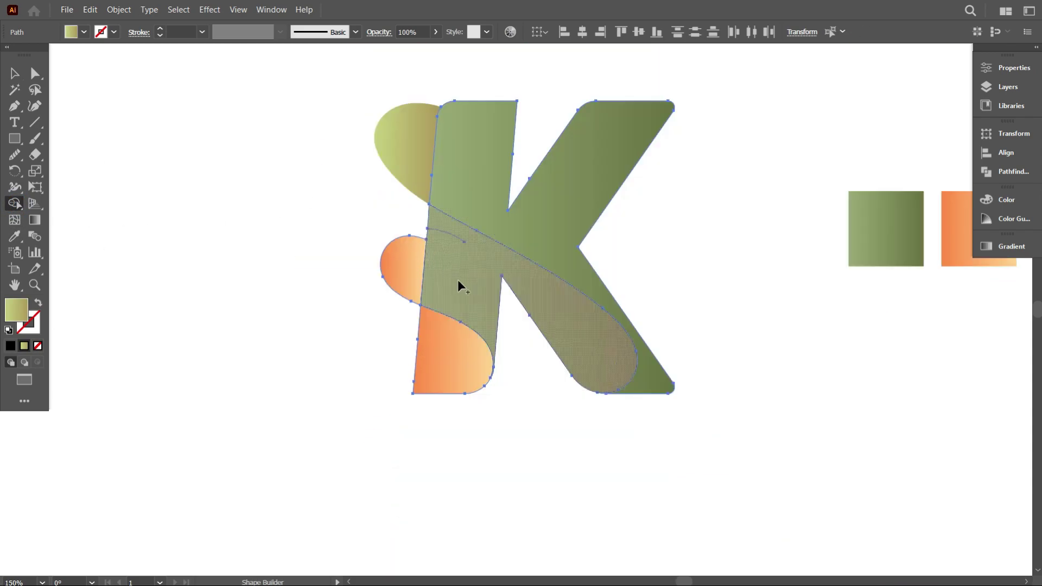
{"action": "left_click", "coordinate": [14, 73]}
{"action": "left_click", "coordinate": [262, 198]}
Angle the dark green upper part's gradient diagonally, from light at the upper arm's tip to dark at the K's centre
{"action": "scroll", "coordinate": [262, 199], "scroll_direction": "down", "scroll_amount": 1}
{"action": "scroll", "coordinate": [325, 296], "scroll_direction": "up", "scroll_amount": 2}
{"action": "scroll", "coordinate": [552, 297], "scroll_direction": "up", "scroll_amount": 1}
{"action": "scroll", "coordinate": [461, 207], "scroll_direction": "up", "scroll_amount": 1}
{"action": "left_click", "coordinate": [443, 274]}
{"action": "scroll", "coordinate": [444, 272], "scroll_direction": "up", "scroll_amount": 1}
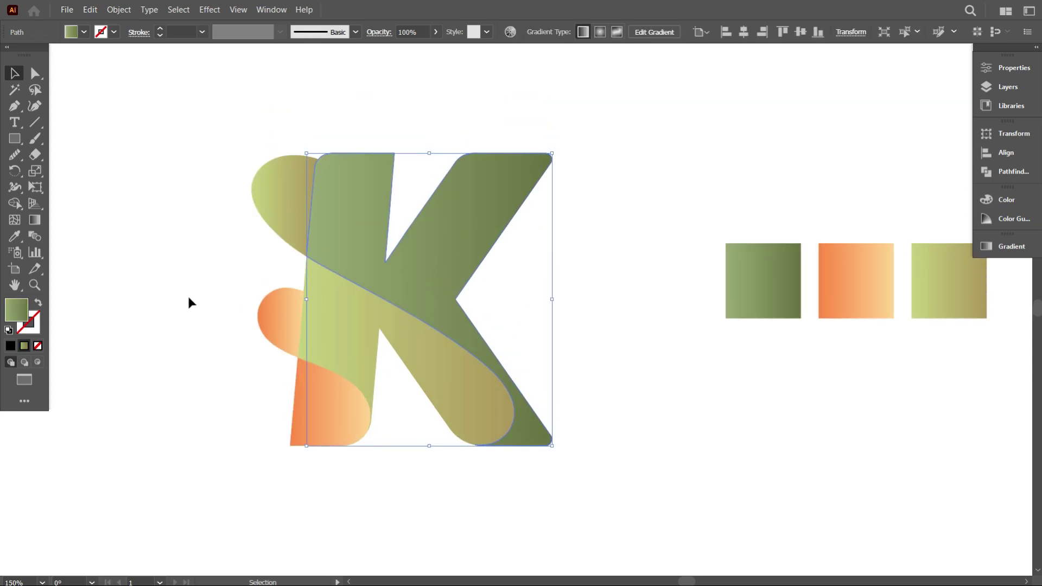
{"action": "left_click", "coordinate": [34, 220]}
{"action": "left_click_drag", "start_coordinate": [621, 154], "coordinate": [432, 369]}
{"action": "key", "text": "v"}
{"action": "left_click", "coordinate": [128, 136]}
Angle the middle band's gradient diagonally, from light green at the stem to tan beyond the lower arm's end
{"action": "left_click", "coordinate": [451, 387]}
{"action": "scroll", "coordinate": [451, 385], "scroll_direction": "down", "scroll_amount": 1}
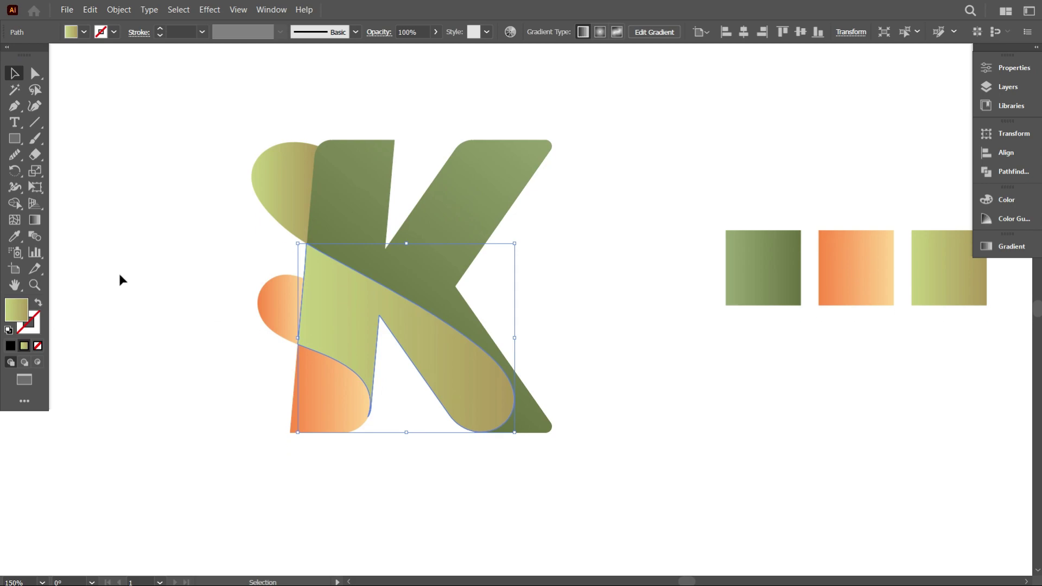
{"action": "key", "text": "g"}
{"action": "left_click_drag", "start_coordinate": [251, 294], "coordinate": [519, 448]}
{"action": "left_click_drag", "start_coordinate": [314, 265], "coordinate": [532, 497]}
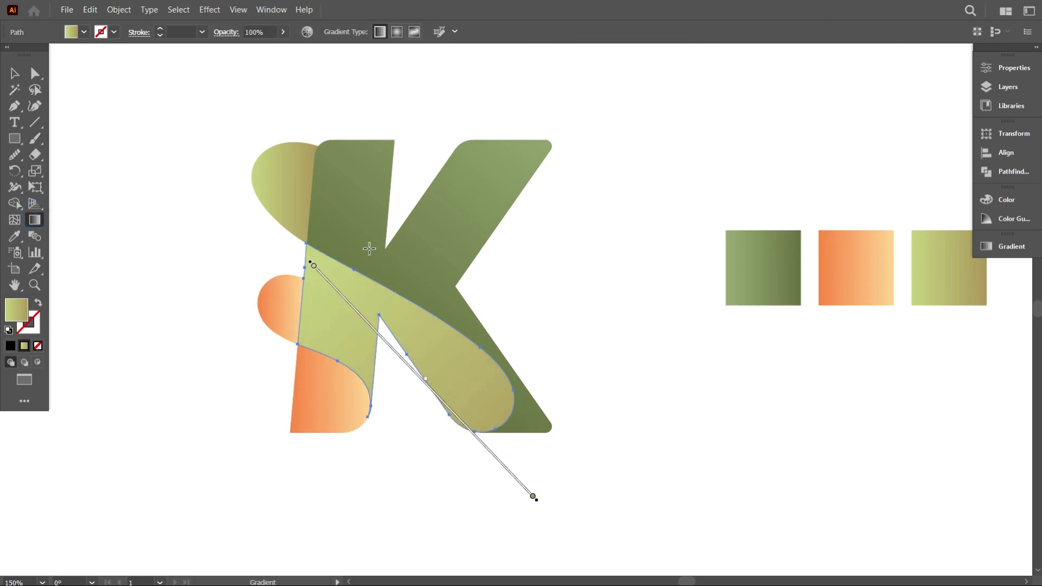
{"action": "left_click", "coordinate": [15, 75]}
{"action": "left_click", "coordinate": [163, 190]}
{"action": "scroll", "coordinate": [367, 350], "scroll_direction": "down", "scroll_amount": 1}
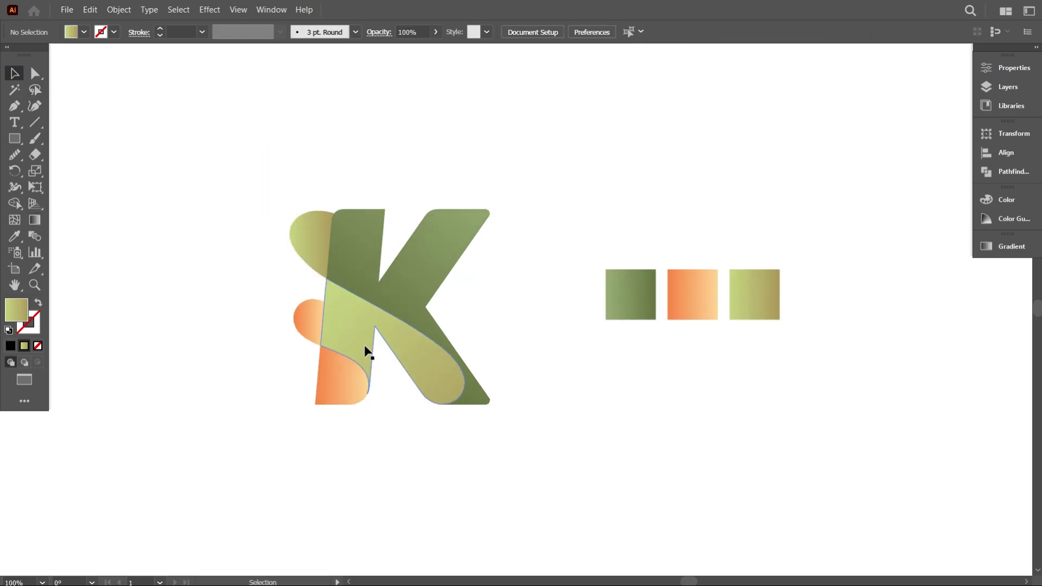
Angle the stem foot's gradient steeply upward, from orange at the base to pale orange near the top edge
{"action": "scroll", "coordinate": [344, 434], "scroll_direction": "up", "scroll_amount": 2}
{"action": "left_click", "coordinate": [323, 321]}
{"action": "scroll", "coordinate": [324, 321], "scroll_direction": "down", "scroll_amount": 1}
{"action": "key", "text": "g"}
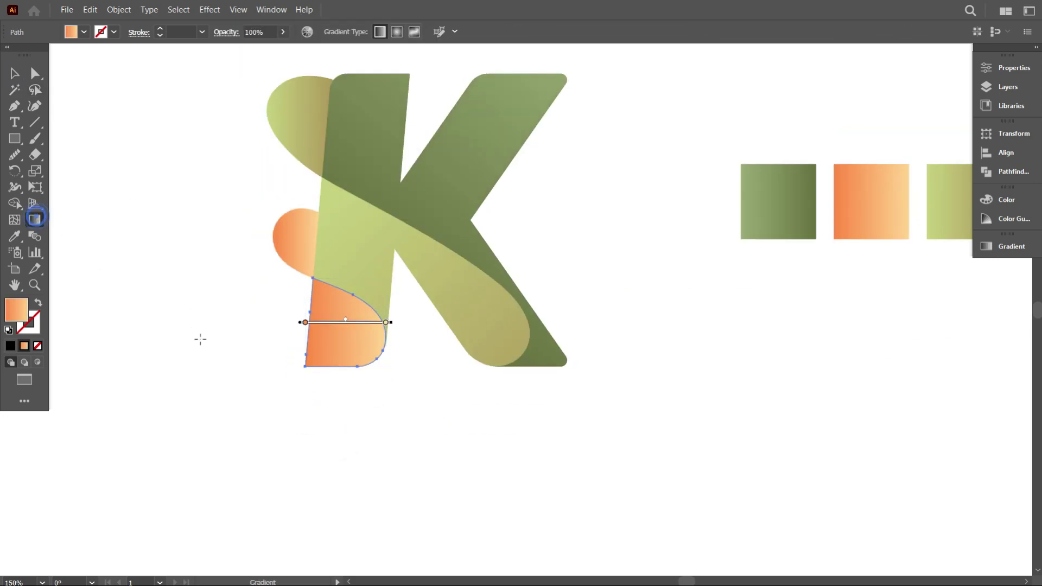
{"action": "scroll", "coordinate": [190, 333], "scroll_direction": "up", "scroll_amount": 2}
{"action": "left_click_drag", "start_coordinate": [311, 249], "coordinate": [318, 419]}
{"action": "left_click_drag", "start_coordinate": [255, 445], "coordinate": [342, 276]}
{"action": "left_click_drag", "start_coordinate": [287, 426], "coordinate": [323, 347]}
{"action": "mouse_move", "coordinate": [296, 414]}
{"action": "left_mouse_down"}
{"action": "mouse_move", "coordinate": [337, 324]}
{"action": "mouse_move", "coordinate": [360, 360]}
{"action": "mouse_move", "coordinate": [350, 349]}
{"action": "left_mouse_up"}
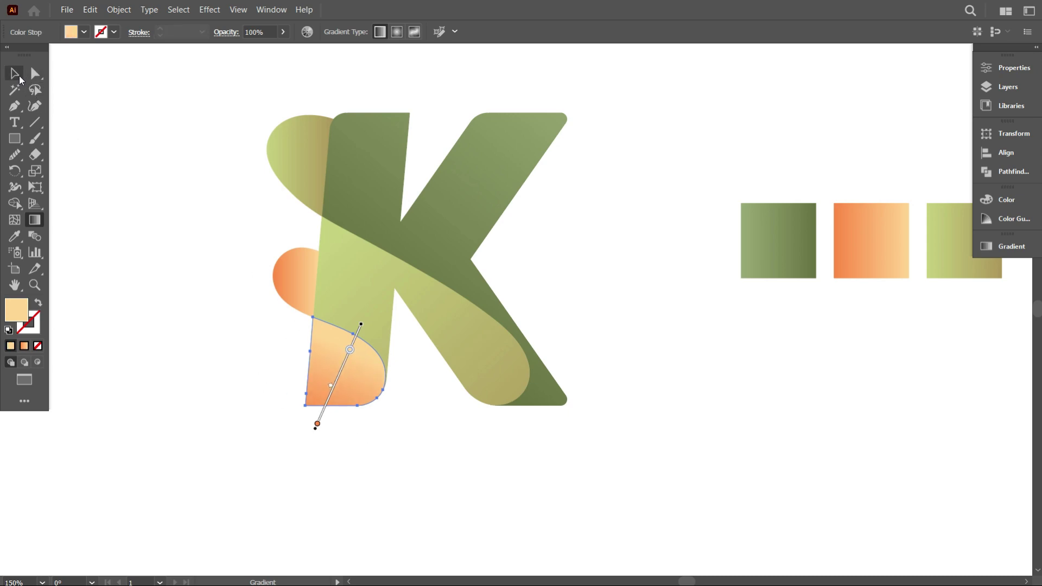
{"action": "left_click", "coordinate": [22, 80]}
{"action": "left_click", "coordinate": [139, 145]}
Run the orange outer loop's gradient almost vertically, from orange below the loop to pale orange above it
{"action": "left_click", "coordinate": [293, 292]}
{"action": "scroll", "coordinate": [259, 316], "scroll_direction": "up", "scroll_amount": 1}
{"action": "left_click", "coordinate": [34, 220]}
{"action": "left_click_drag", "start_coordinate": [223, 248], "coordinate": [294, 253]}
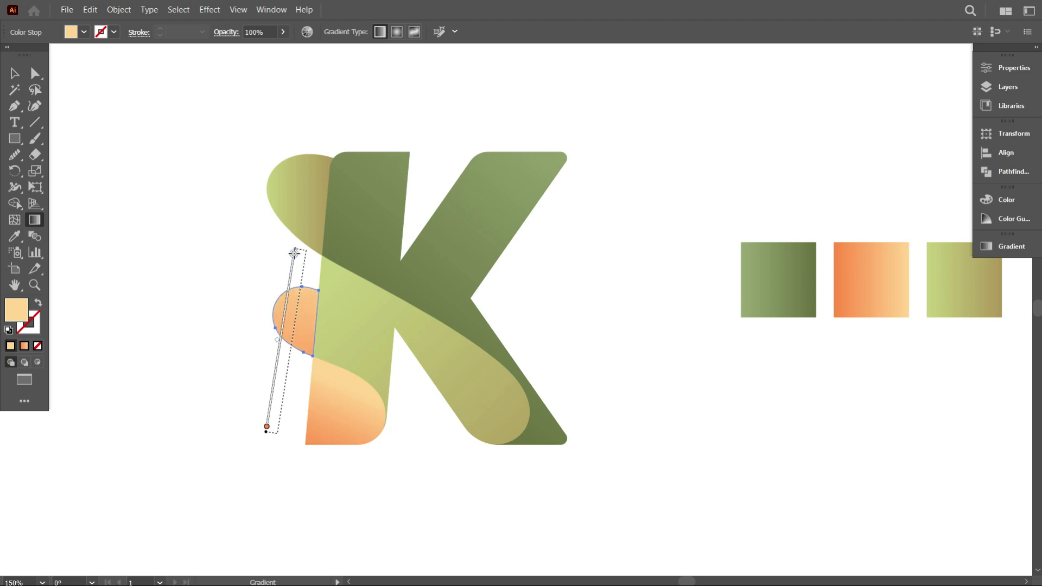
{"action": "left_click", "coordinate": [15, 73]}
{"action": "left_click", "coordinate": [400, 428]}
{"action": "scroll", "coordinate": [401, 427], "scroll_direction": "down", "scroll_amount": 2}
{"action": "scroll", "coordinate": [450, 437], "scroll_direction": "up", "scroll_amount": 3}
{"action": "scroll", "coordinate": [450, 437], "scroll_direction": "up", "scroll_amount": 1}
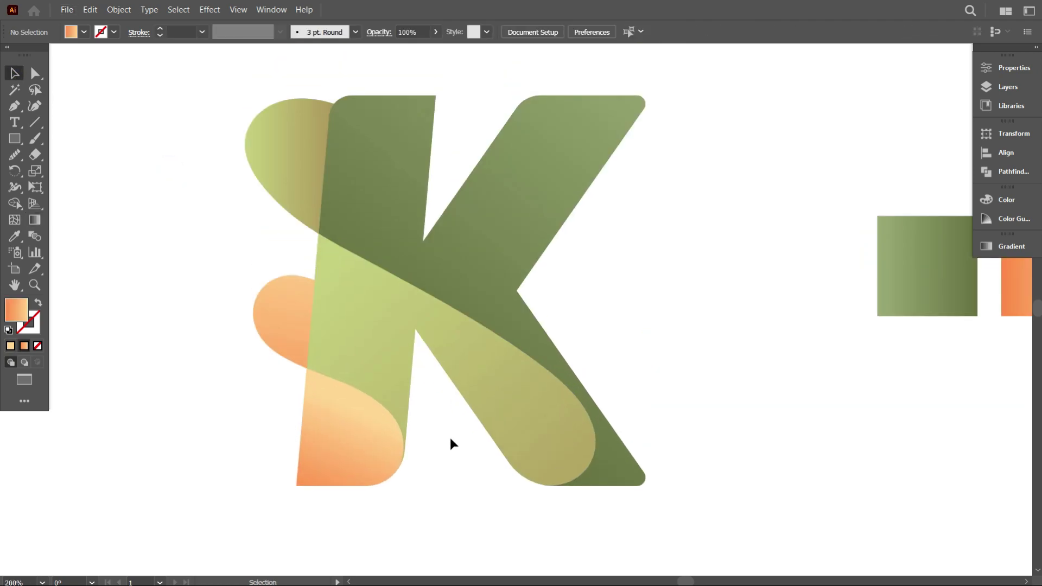
{"action": "scroll", "coordinate": [450, 437], "scroll_direction": "up", "scroll_amount": 2}
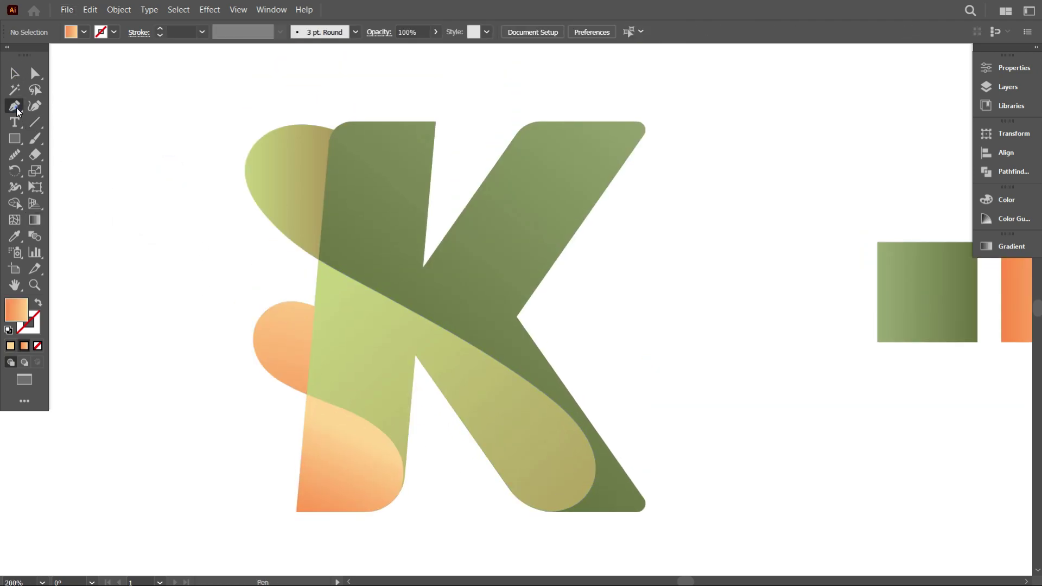
{"action": "left_click", "coordinate": [245, 166]}
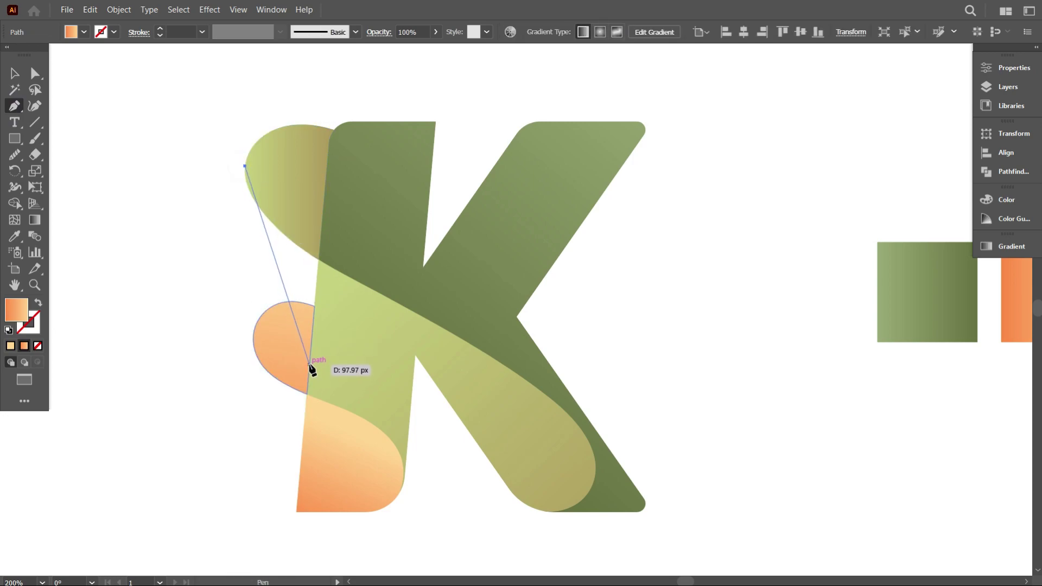
{"action": "left_click", "coordinate": [309, 364]}
{"action": "left_click_drag", "start_coordinate": [15, 106], "coordinate": [76, 154]}
{"action": "mouse_move", "coordinate": [276, 261]}
{"action": "left_mouse_down"}
{"action": "mouse_move", "coordinate": [270, 270]}
{"action": "mouse_move", "coordinate": [279, 275]}
{"action": "mouse_move", "coordinate": [283, 260]}
{"action": "mouse_move", "coordinate": [272, 260]}
{"action": "mouse_move", "coordinate": [297, 281]}
{"action": "left_mouse_up"}
Draw an unfilled curve with an orange gradient stroke from the upper loop's outer edge down to the stem's left edge
{"action": "left_click", "coordinate": [38, 302]}
{"action": "key", "text": "v"}
{"action": "left_click", "coordinate": [212, 236]}
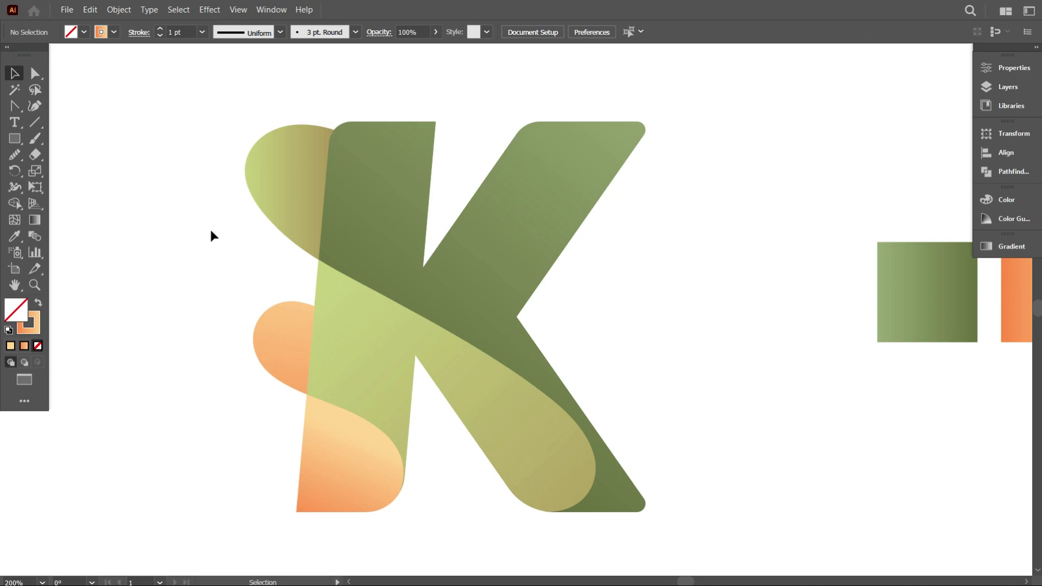
{"action": "left_click_drag", "start_coordinate": [17, 110], "coordinate": [37, 107]}
{"action": "left_click", "coordinate": [249, 193]}
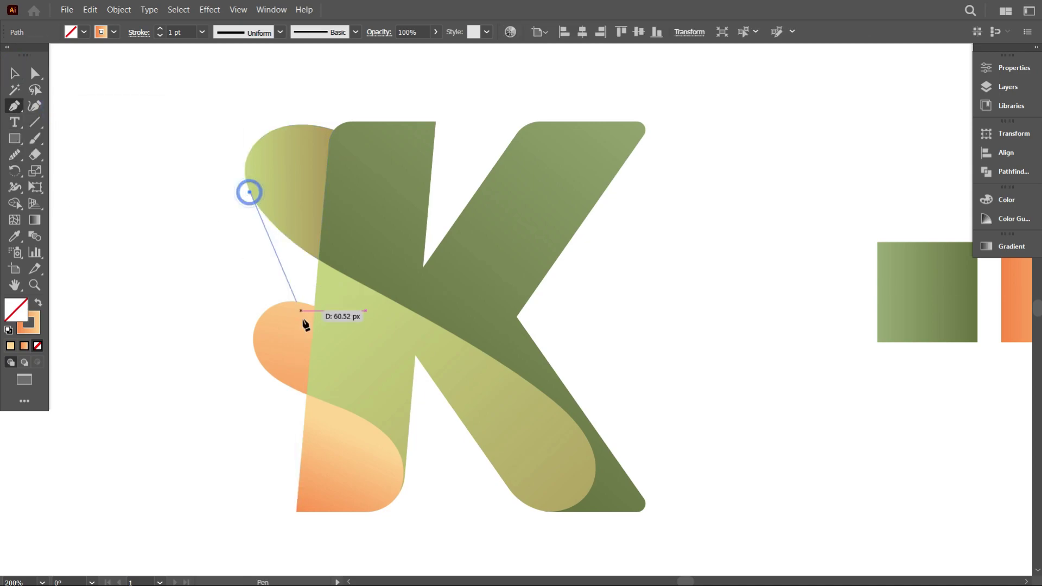
{"action": "left_click_drag", "start_coordinate": [307, 373], "coordinate": [304, 426]}
{"action": "scroll", "coordinate": [313, 307], "scroll_direction": "down", "scroll_amount": 4}
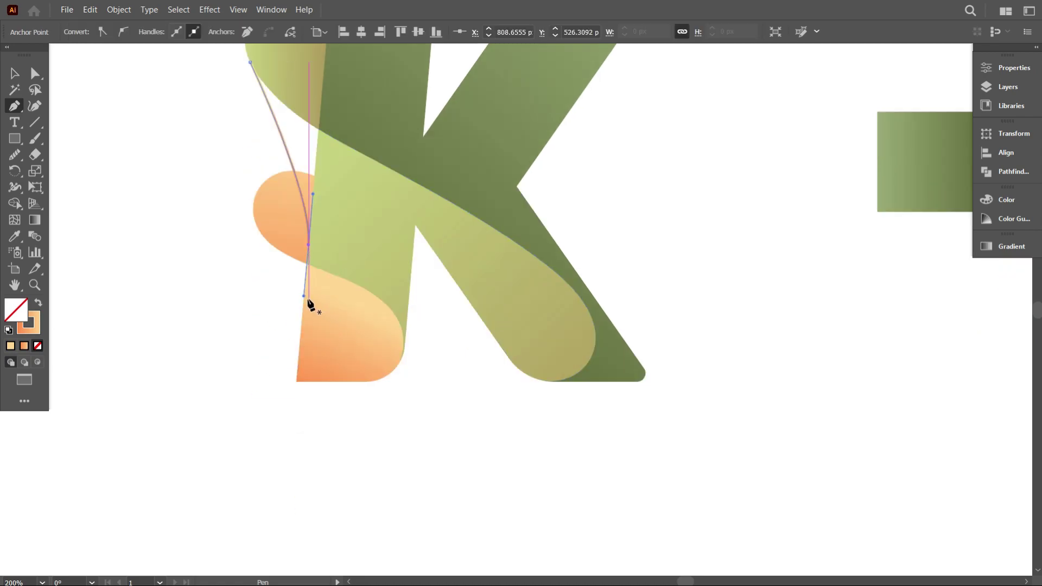
Draw a matching curve from the orange loop's outer edge down to the stem's left edge near its foot
{"action": "left_click", "coordinate": [259, 231]}
{"action": "scroll", "coordinate": [288, 287], "scroll_direction": "down", "scroll_amount": 2}
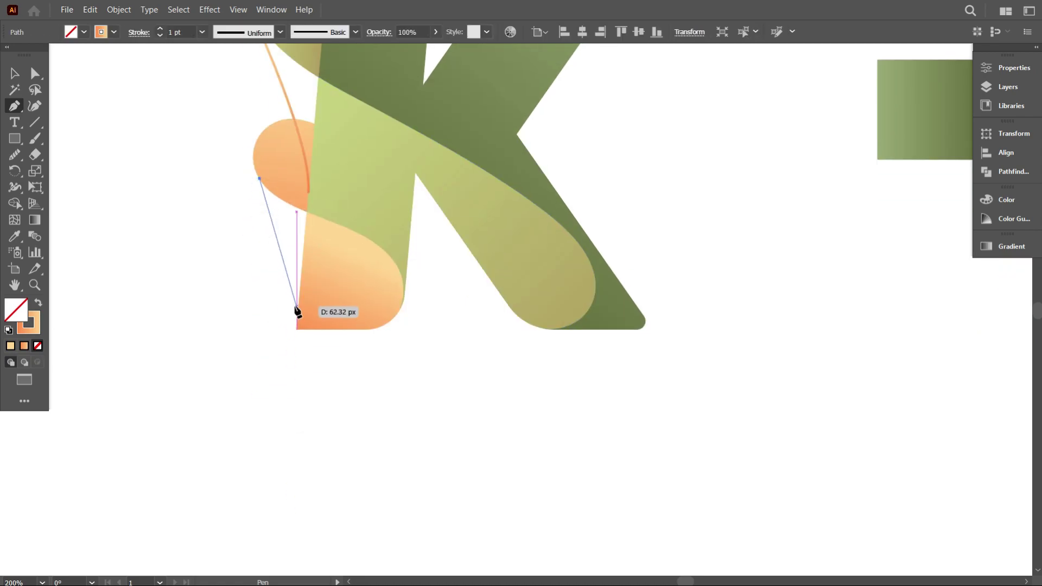
{"action": "left_click_drag", "start_coordinate": [299, 310], "coordinate": [303, 370]}
{"action": "scroll", "coordinate": [404, 329], "scroll_direction": "up", "scroll_amount": 2}
{"action": "scroll", "coordinate": [390, 325], "scroll_direction": "down", "scroll_amount": 2}
Try to turn both gaps between the connecting curves and the stem into black-filled shapes with the Shape Builder
{"action": "left_click", "coordinate": [16, 73]}
{"action": "left_click", "coordinate": [83, 115]}
{"action": "left_click_drag", "start_coordinate": [222, 133], "coordinate": [482, 410]}
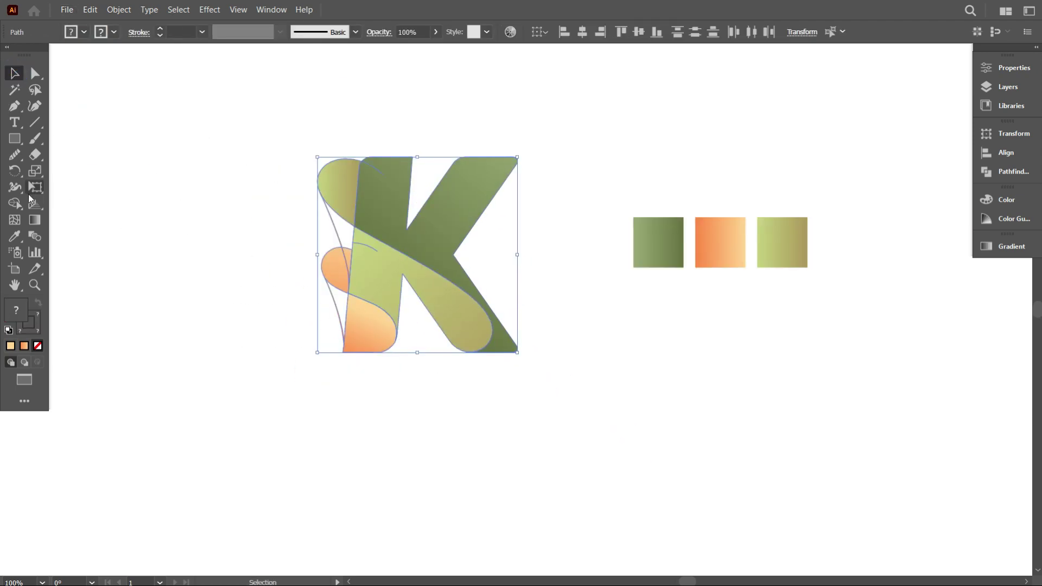
{"action": "left_click", "coordinate": [14, 203]}
{"action": "left_click", "coordinate": [347, 229]}
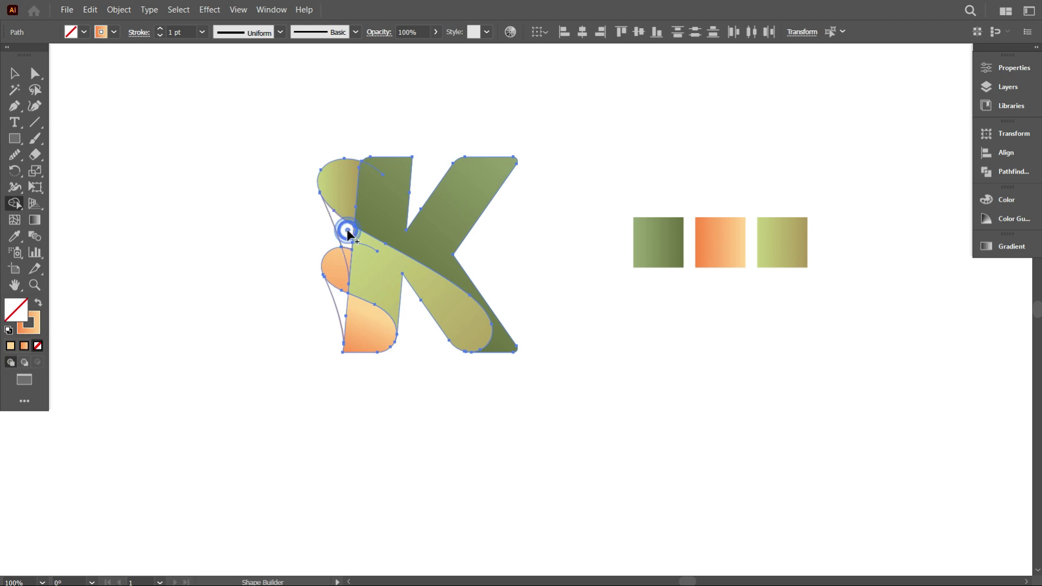
{"action": "key", "text": "ctrl+equal"}
{"action": "left_click", "coordinate": [83, 32]}
{"action": "left_click", "coordinate": [38, 55]}
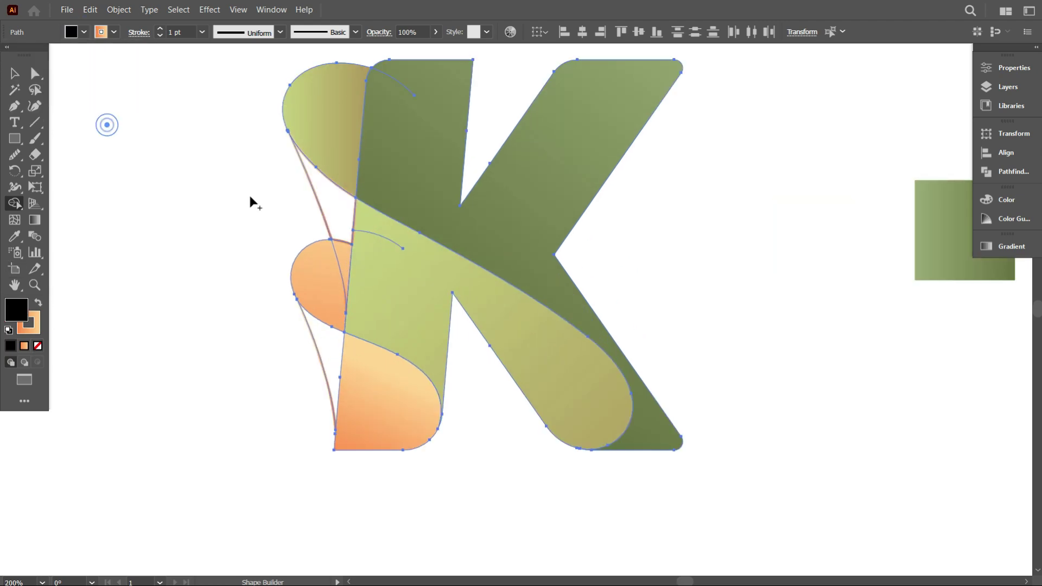
{"action": "left_click", "coordinate": [344, 226]}
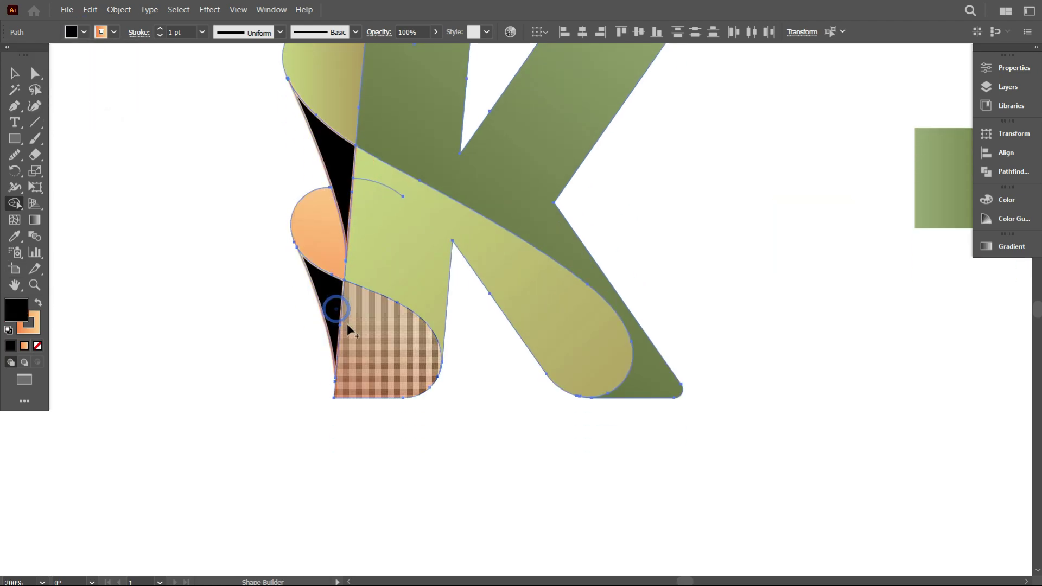
{"action": "key", "text": "ctrl+0"}
{"action": "key", "text": "v"}
{"action": "left_click", "coordinate": [181, 122]}
{"action": "scroll", "coordinate": [306, 240], "scroll_direction": "up", "scroll_amount": 1}
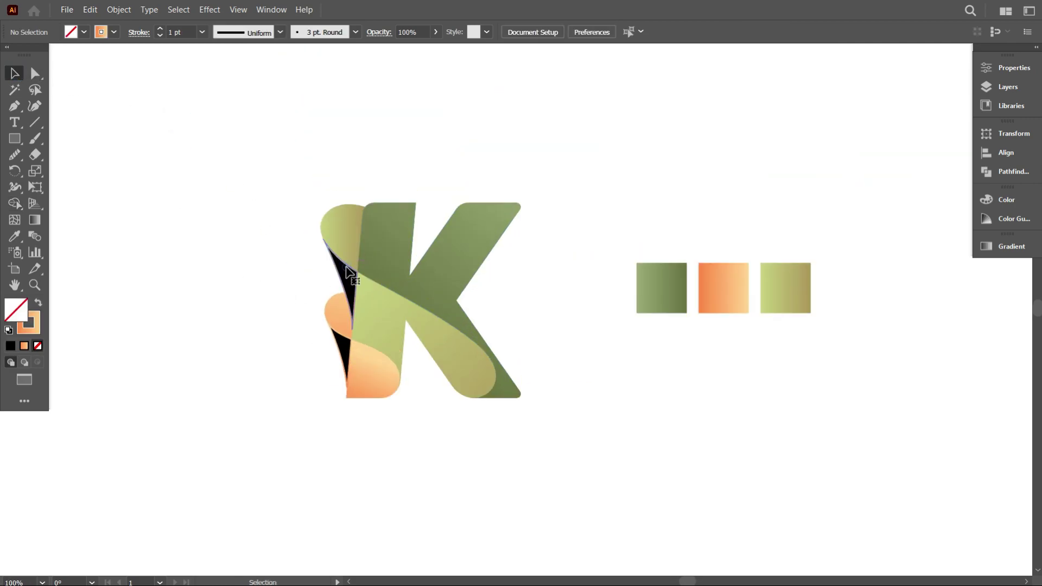
Remove the orange stroke from the upper and lower black fold shapes
{"action": "left_click", "coordinate": [114, 32]}
{"action": "left_click", "coordinate": [12, 60]}
{"action": "scroll", "coordinate": [338, 291], "scroll_direction": "down", "scroll_amount": 2}
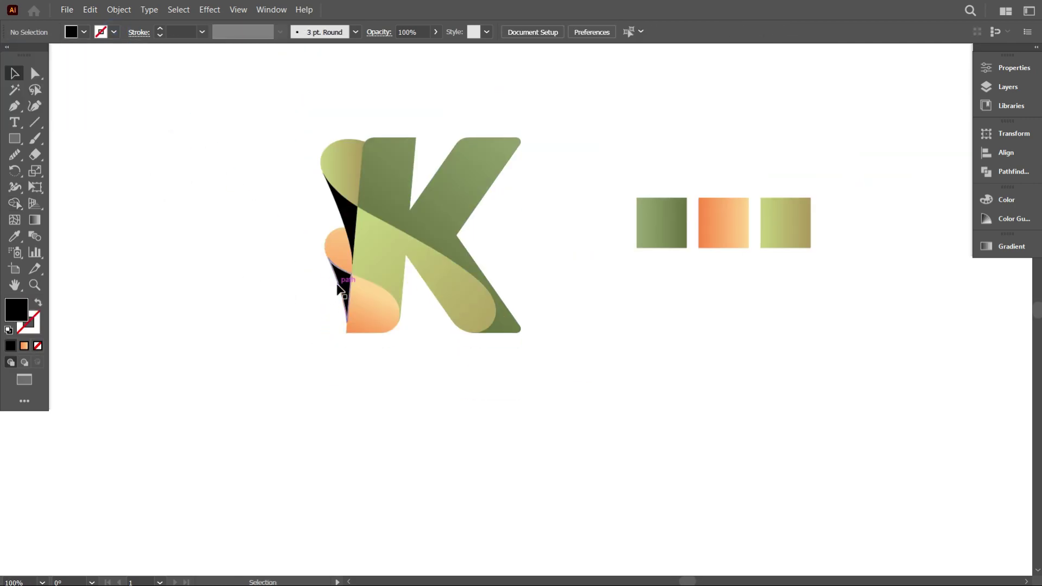
{"action": "left_click", "coordinate": [337, 284]}
{"action": "left_click", "coordinate": [114, 32]}
{"action": "left_click", "coordinate": [12, 60]}
{"action": "left_click", "coordinate": [228, 237]}
{"action": "scroll", "coordinate": [328, 340], "scroll_direction": "down", "scroll_amount": 2}
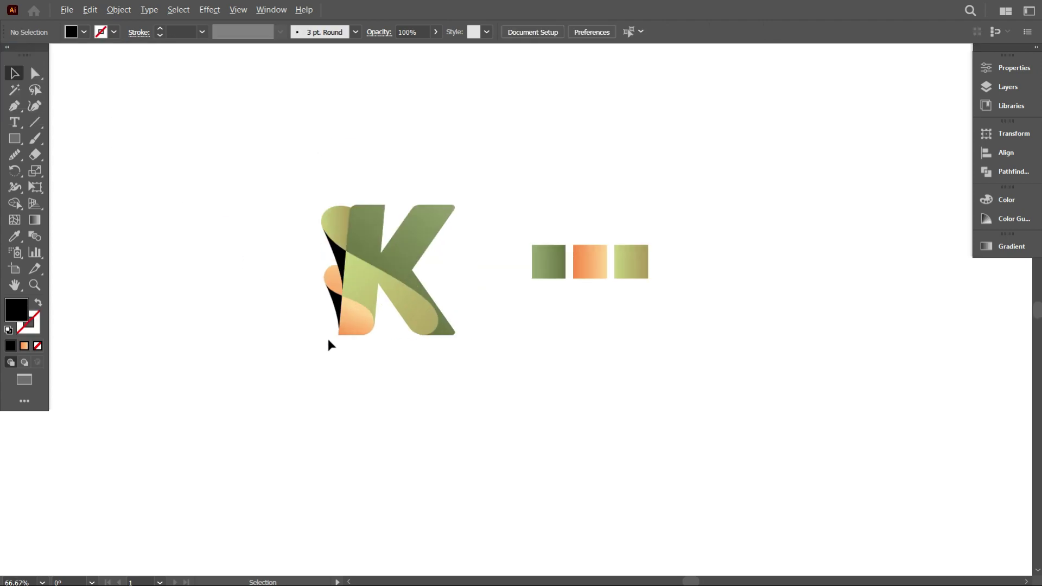
Copy the light green swatch's gradient onto the upper fold and set its opacity to 80%
{"action": "scroll", "coordinate": [329, 345], "scroll_direction": "up", "scroll_amount": 2}
{"action": "left_click", "coordinate": [341, 234]}
{"action": "key", "text": "i"}
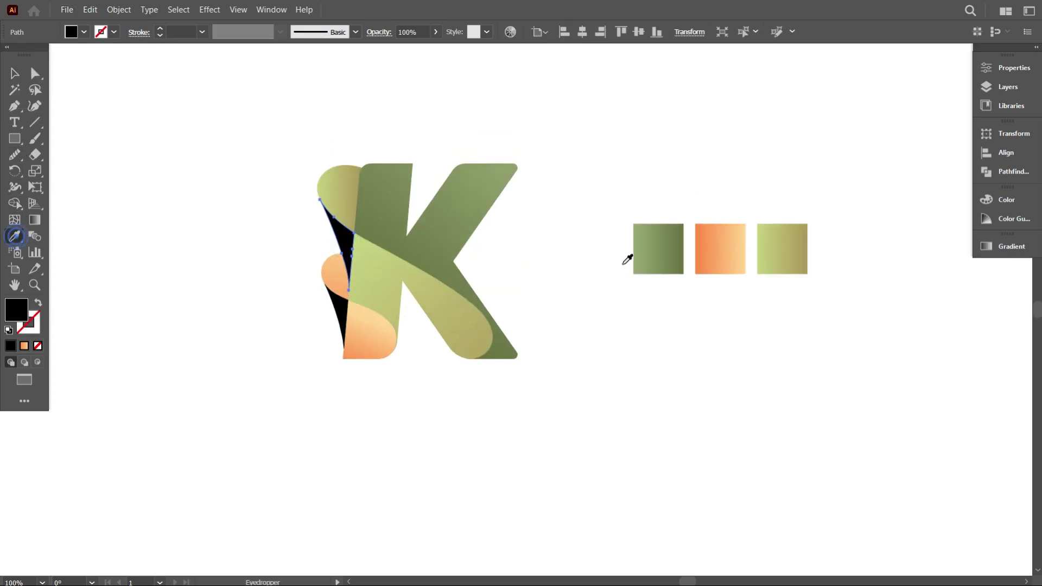
{"action": "left_click", "coordinate": [773, 247]}
{"action": "type", "text": "v"}
{"action": "type", "text": "80"}
{"action": "key", "text": "Return"}
{"action": "left_click", "coordinate": [175, 174]}
{"action": "scroll", "coordinate": [347, 225], "scroll_direction": "down", "scroll_amount": 1}
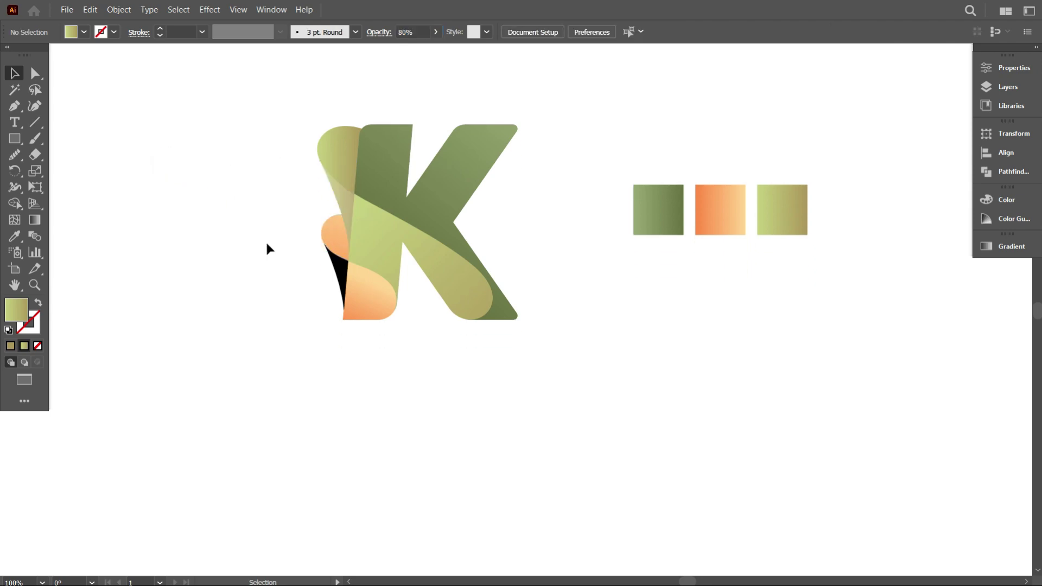
{"action": "scroll", "coordinate": [334, 228], "scroll_direction": "up", "scroll_amount": 1}
{"action": "scroll", "coordinate": [342, 225], "scroll_direction": "down", "scroll_amount": 2}
{"action": "scroll", "coordinate": [336, 236], "scroll_direction": "up", "scroll_amount": 1}
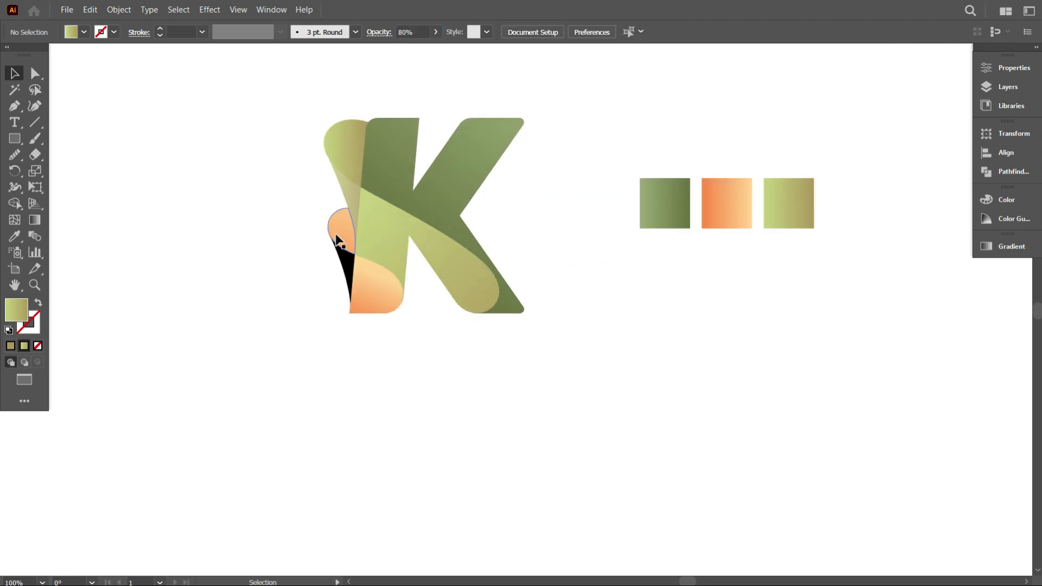
{"action": "scroll", "coordinate": [381, 336], "scroll_direction": "down", "scroll_amount": 2}
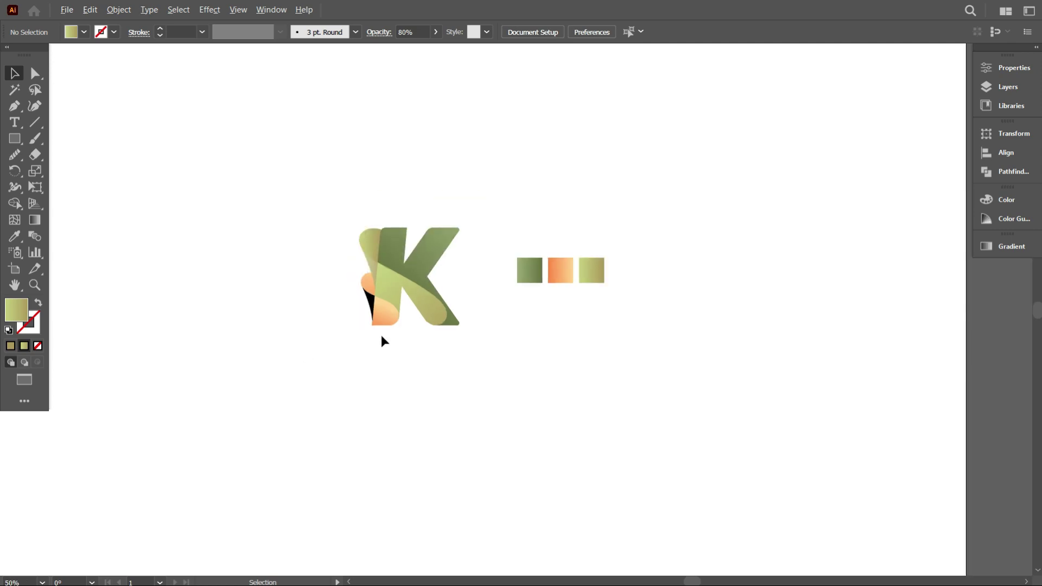
Undo the fold fills and shape building back to the two open connecting curves
{"action": "scroll", "coordinate": [383, 336], "scroll_direction": "up", "scroll_amount": 1}
{"action": "key", "text": "a"}
{"action": "key", "text": "ctrl+a"}
{"action": "key", "text": "v"}
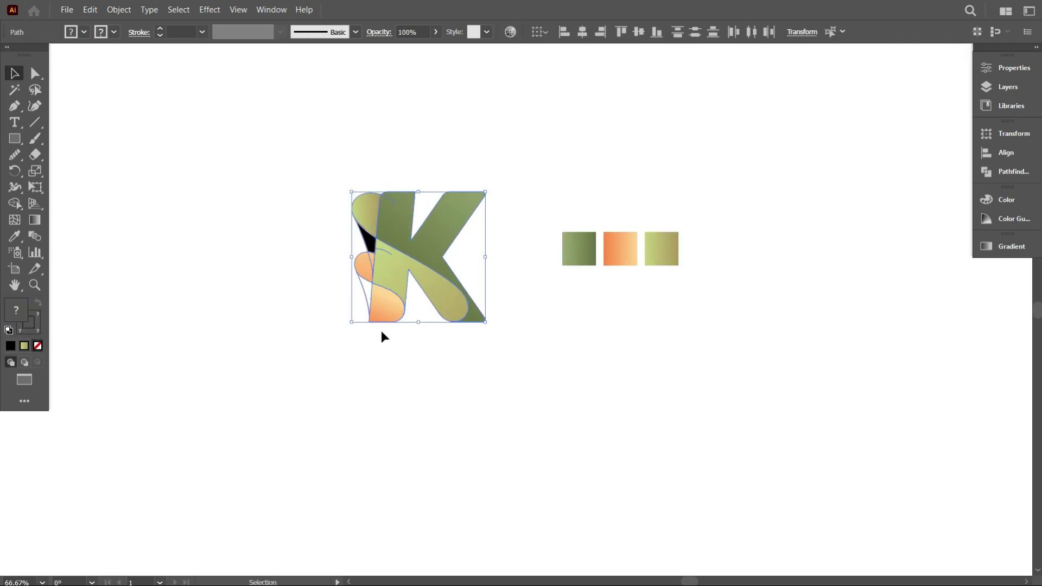
{"action": "scroll", "coordinate": [381, 330], "scroll_direction": "up", "scroll_amount": 2}
{"action": "left_click", "coordinate": [389, 365]}
Try to build both gaps beside the stem as black shapes without a stroke, with the whole K selected
{"action": "scroll", "coordinate": [336, 309], "scroll_direction": "up", "scroll_amount": 2}
{"action": "key", "text": "ctrl+a"}
{"action": "scroll", "coordinate": [195, 247], "scroll_direction": "up", "scroll_amount": 1}
{"action": "key", "text": "shift+m"}
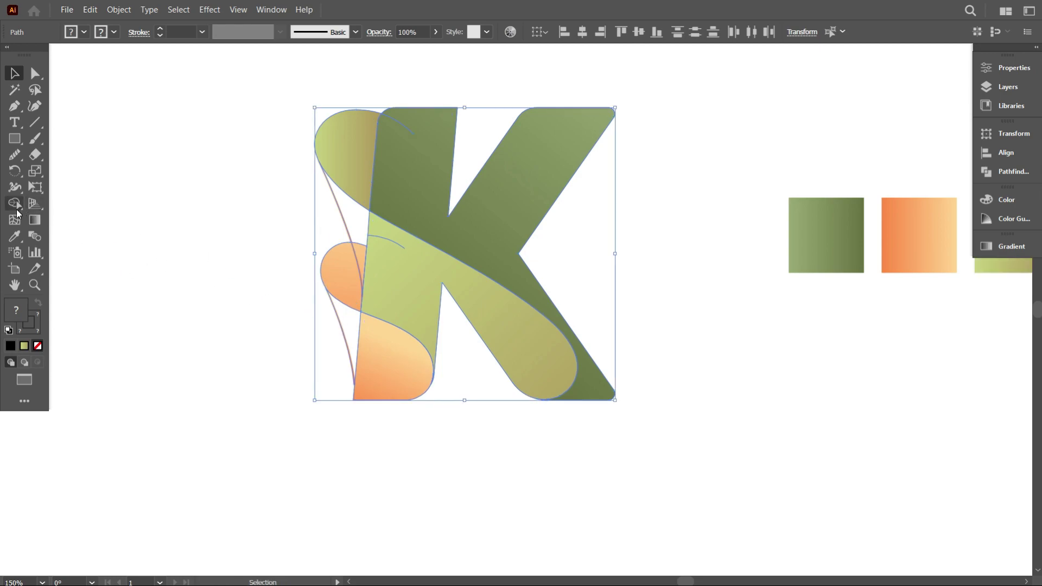
{"action": "left_click", "coordinate": [84, 31]}
{"action": "left_click", "coordinate": [38, 56]}
{"action": "left_click", "coordinate": [113, 32]}
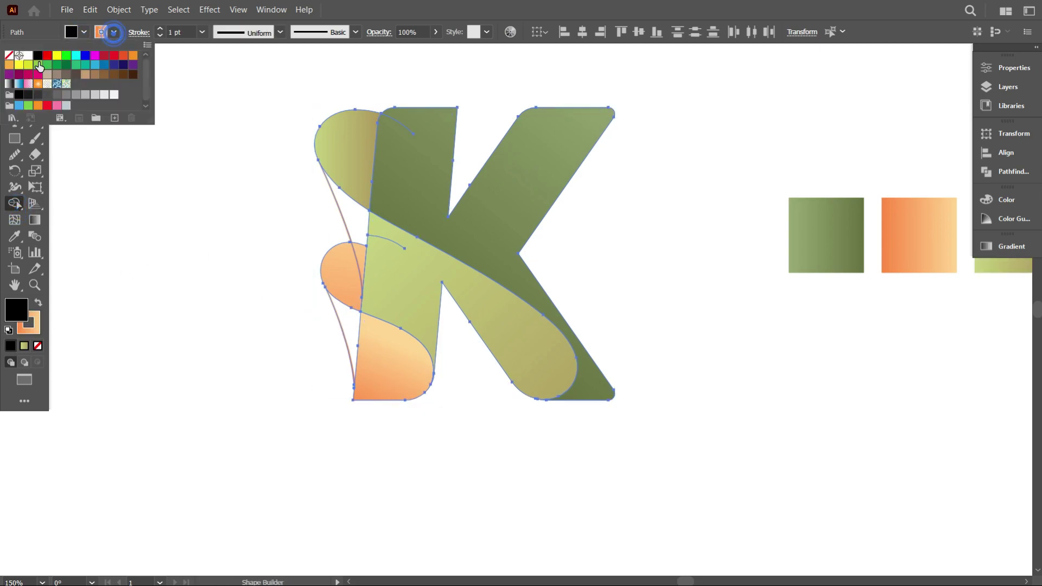
{"action": "left_click", "coordinate": [9, 56]}
{"action": "left_click", "coordinate": [349, 337]}
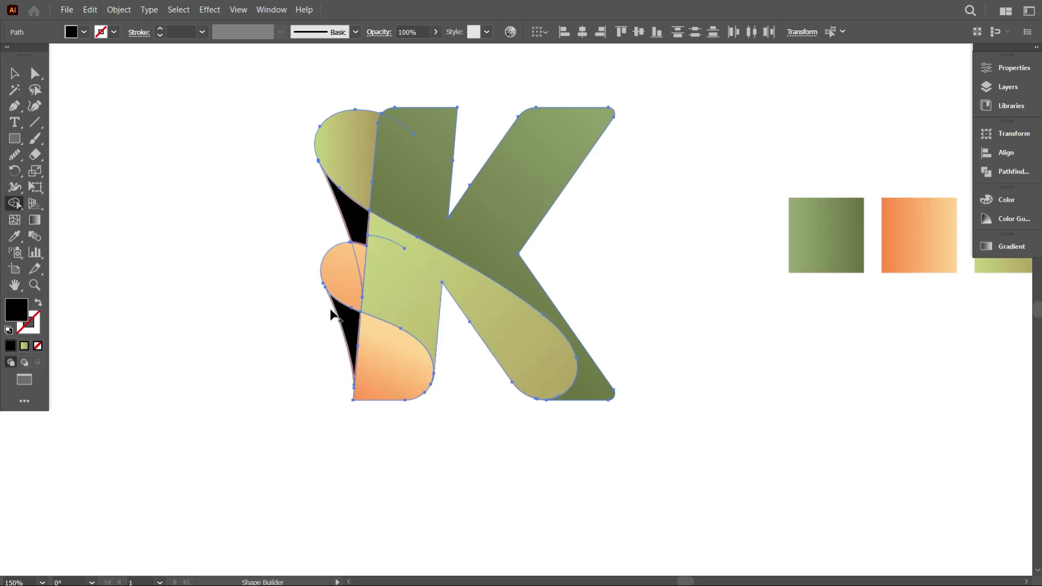
Undo the black shapes built in both gaps and deselect everything
{"action": "key", "text": "v"}
{"action": "left_click", "coordinate": [102, 118]}
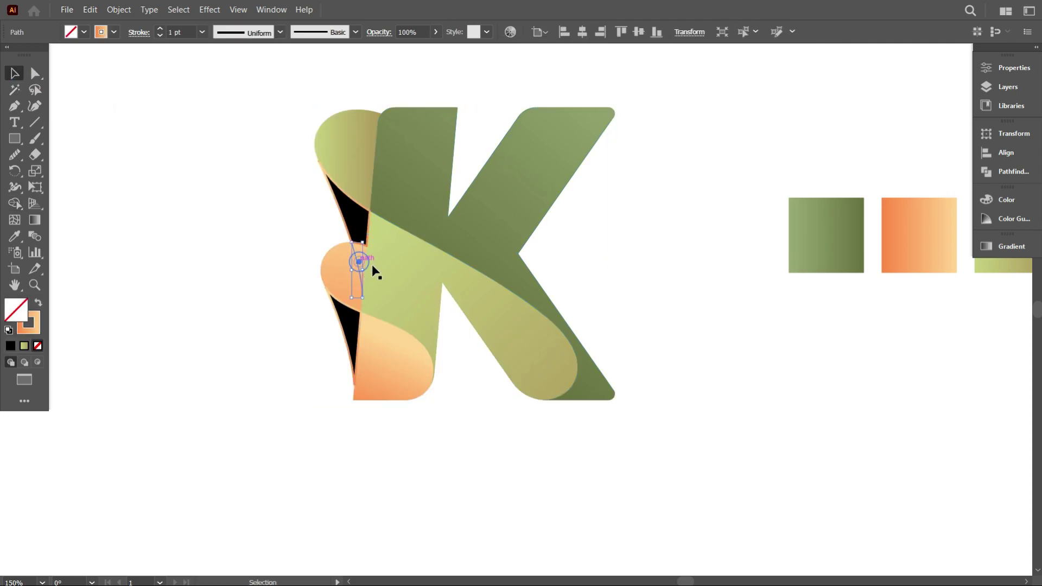
{"action": "key", "text": "ctrl+z"}
{"action": "key", "text": "ctrl+z"}
{"action": "left_click", "coordinate": [248, 271]}
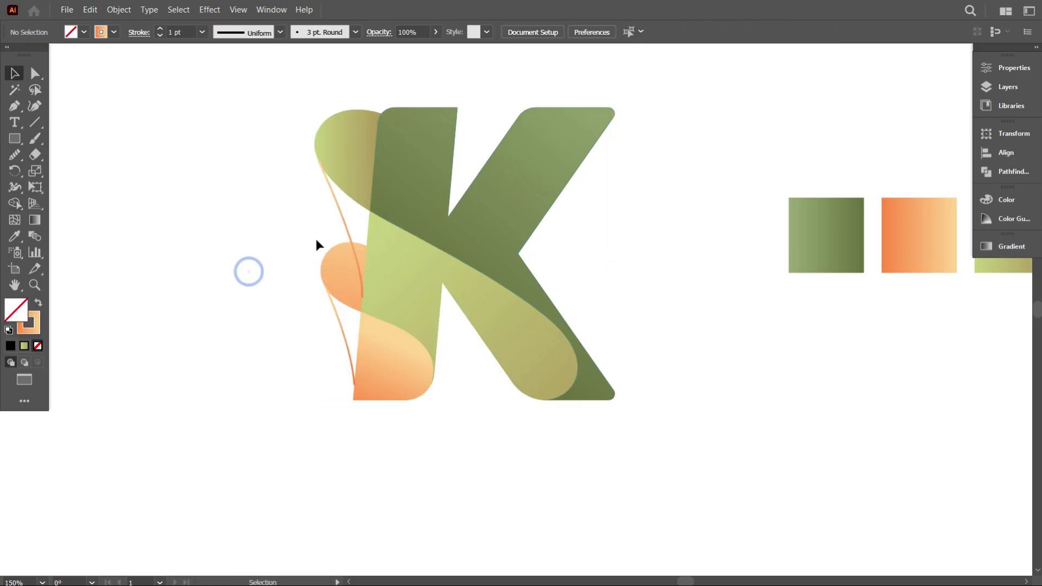
Build a black-filled upper fold from just the upper connecting curve and the adjoining light green shapes with the Shape Builder
{"action": "left_click", "coordinate": [346, 230]}
{"action": "left_click", "coordinate": [385, 257]}
{"action": "left_click", "coordinate": [346, 229]}
{"action": "left_click", "coordinate": [379, 253], "text": "shift"}
{"action": "key", "text": "shift+m"}
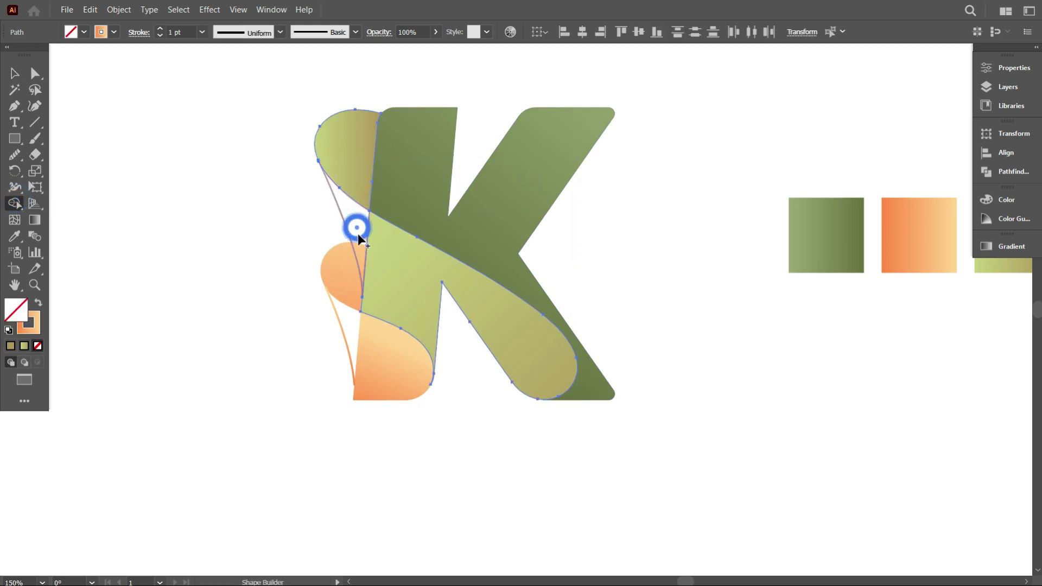
{"action": "left_click", "coordinate": [84, 32]}
{"action": "left_click", "coordinate": [40, 61]}
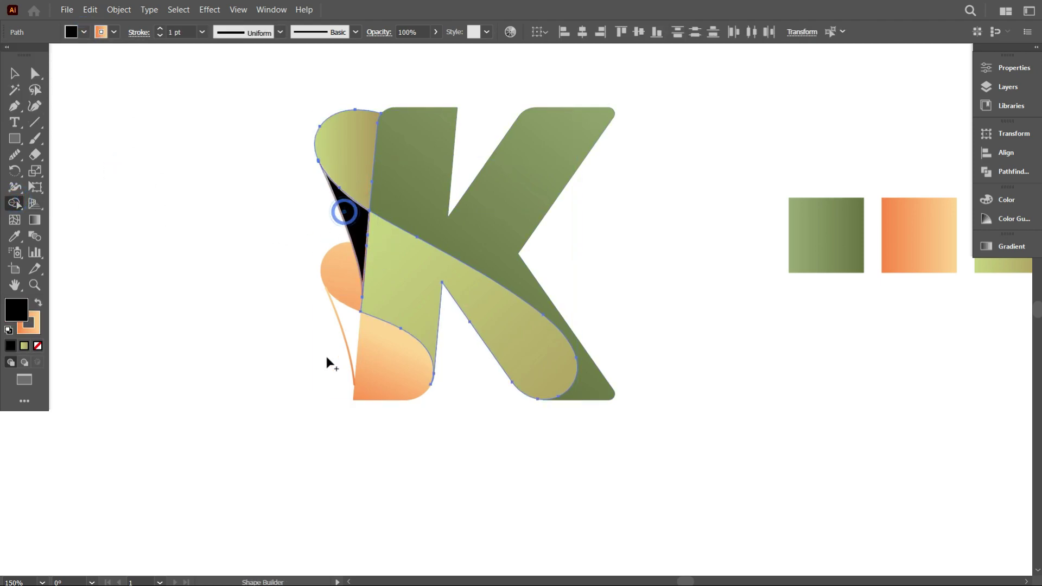
{"action": "scroll", "coordinate": [333, 342], "scroll_direction": "down", "scroll_amount": 1}
{"action": "left_click", "coordinate": [14, 73]}
{"action": "left_click", "coordinate": [117, 177]}
Build the lower fold from the lower connecting curve and adjoining orange shapes, filled with the orange gradient
{"action": "left_click", "coordinate": [347, 298]}
{"action": "left_click", "coordinate": [371, 318], "text": "shift"}
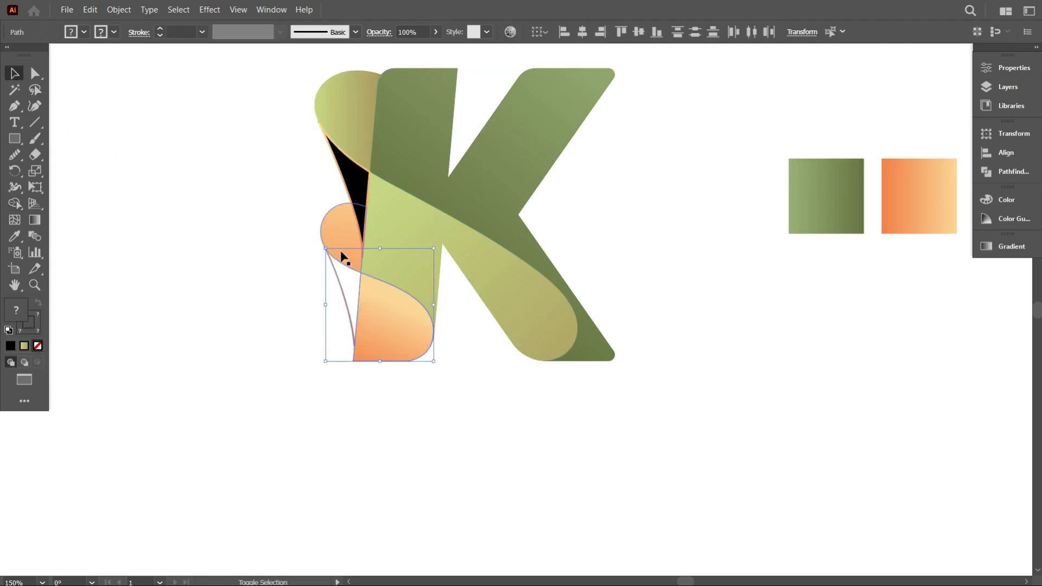
{"action": "left_click", "coordinate": [14, 202]}
{"action": "left_click", "coordinate": [37, 302]}
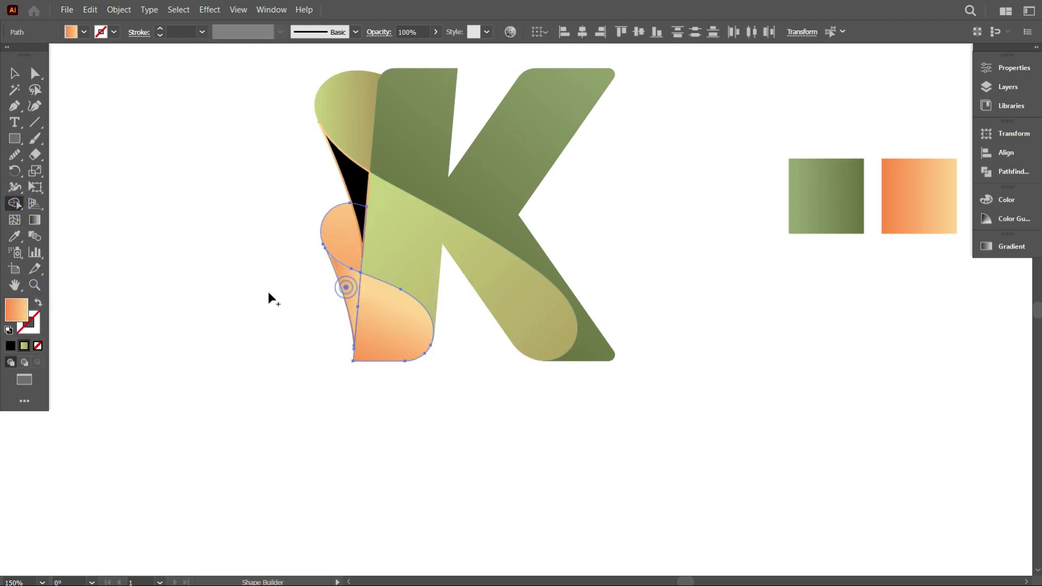
Remove the strokes from the lower orange fold and the upper black fold
{"action": "left_click", "coordinate": [14, 75]}
{"action": "left_click", "coordinate": [345, 302]}
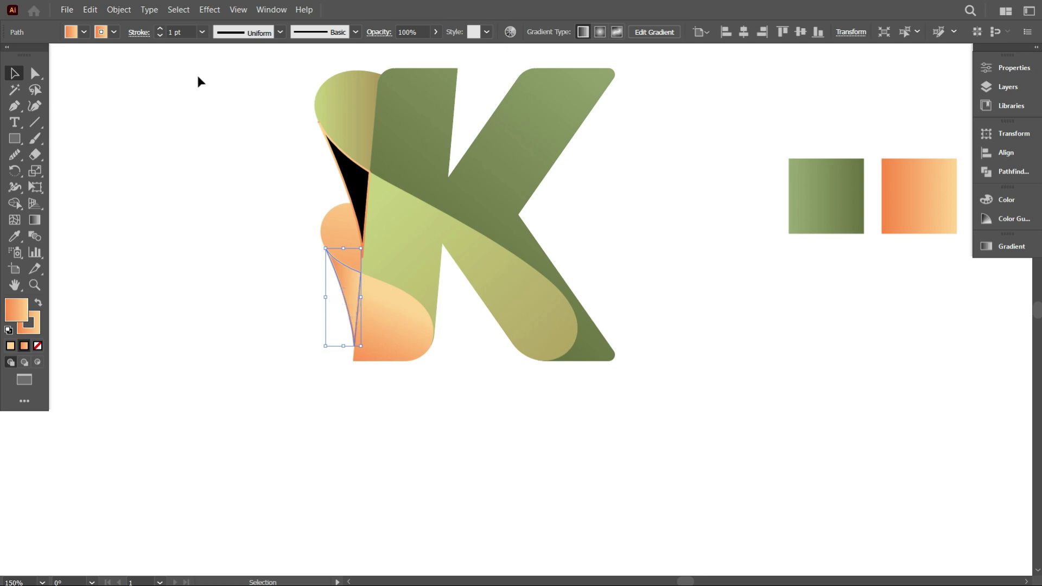
{"action": "left_click", "coordinate": [199, 120]}
{"action": "left_click", "coordinate": [349, 201]}
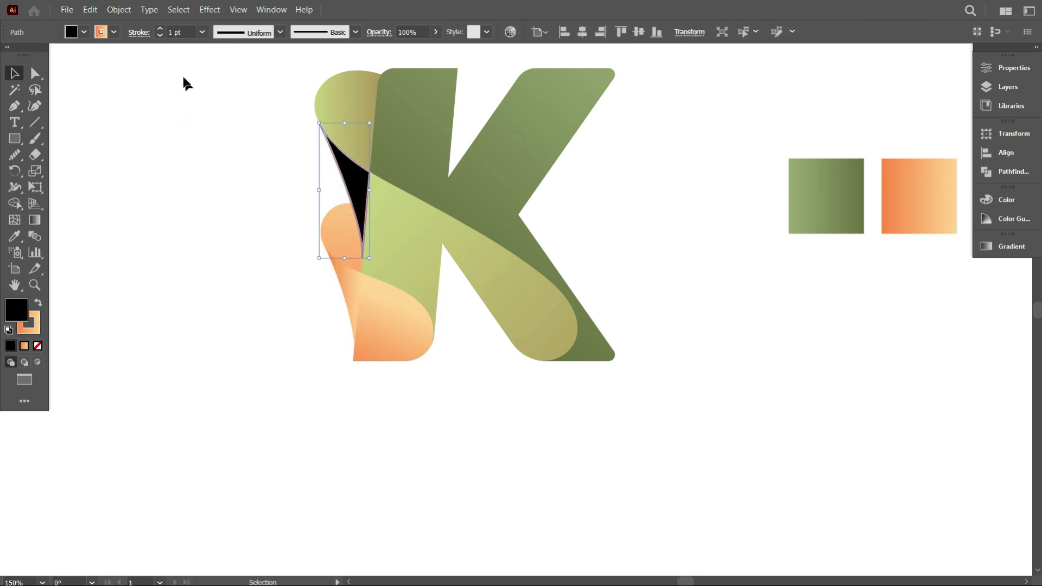
{"action": "left_click", "coordinate": [184, 123]}
{"action": "scroll", "coordinate": [325, 291], "scroll_direction": "down", "scroll_amount": 1}
Copy the light green swatch's gradient to the upper fold and the orange swatch's gradient to the lower fold
{"action": "left_click", "coordinate": [344, 229]}
{"action": "left_click", "coordinate": [14, 236]}
{"action": "left_click", "coordinate": [793, 226]}
{"action": "left_click", "coordinate": [348, 287], "text": "ctrl"}
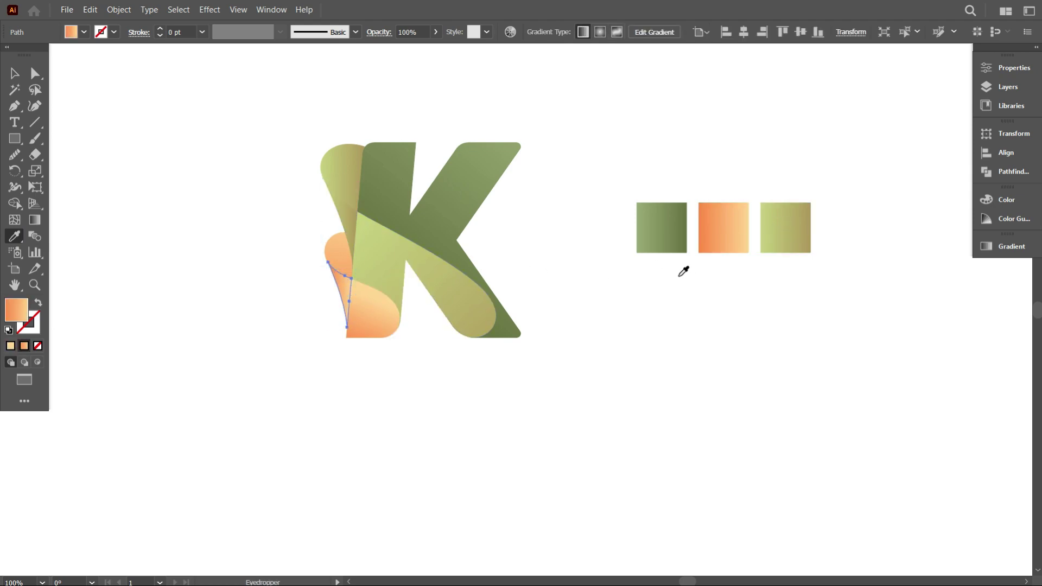
Set the lower fold's opacity to 40% and the upper fold's opacity to 60%
{"action": "left_click", "coordinate": [15, 72]}
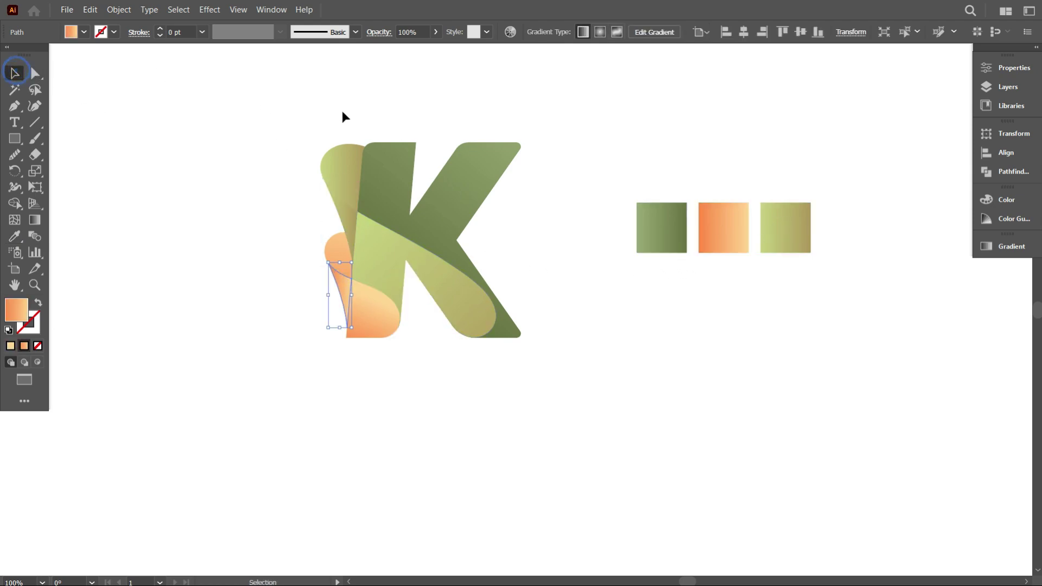
{"action": "left_click", "coordinate": [419, 65]}
{"action": "scroll", "coordinate": [400, 157], "scroll_direction": "up", "scroll_amount": 1}
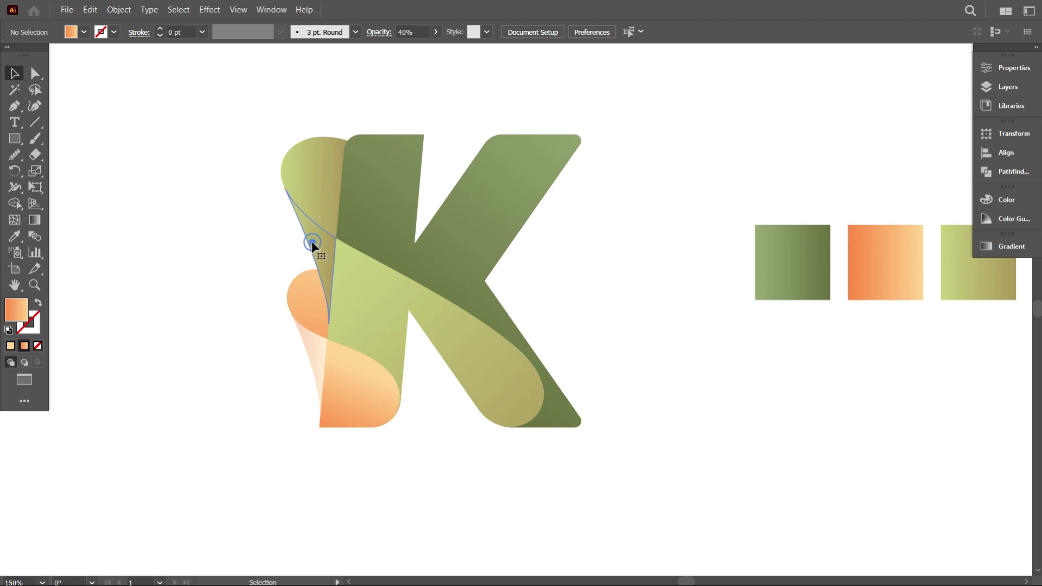
{"action": "left_click", "coordinate": [312, 241]}
{"action": "scroll", "coordinate": [417, 33], "scroll_direction": "down", "scroll_amount": 3}
{"action": "scroll", "coordinate": [417, 33], "scroll_direction": "down", "scroll_amount": 1}
{"action": "left_click", "coordinate": [212, 183]}
{"action": "scroll", "coordinate": [331, 293], "scroll_direction": "down", "scroll_amount": 1}
{"action": "left_click", "coordinate": [424, 465]}
{"action": "scroll", "coordinate": [389, 444], "scroll_direction": "up", "scroll_amount": 2}
{"action": "left_click_drag", "start_coordinate": [390, 445], "coordinate": [497, 457]}
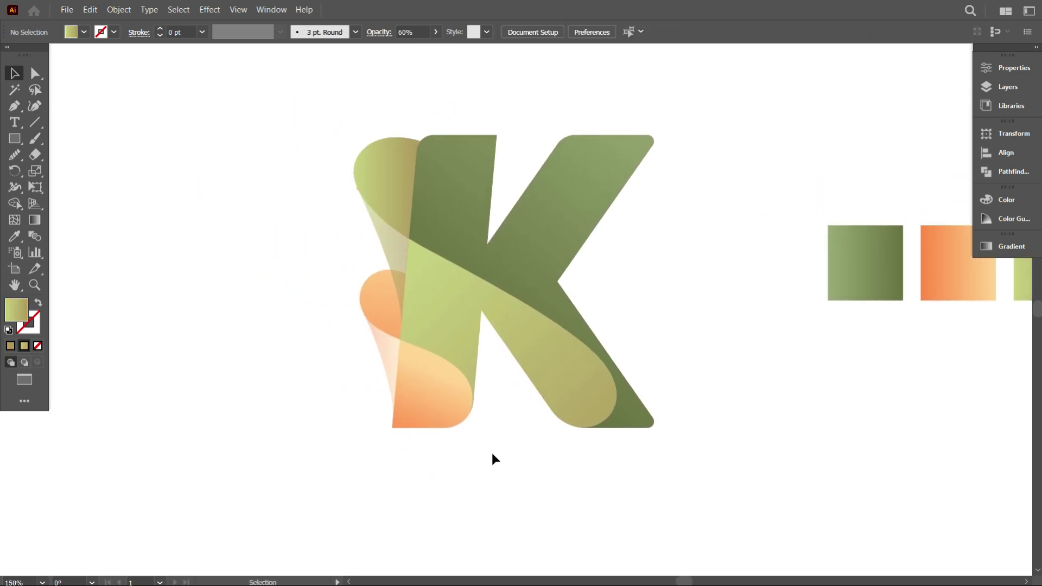
Duplicate the upper fold together with the light green ribbon, offsetting the copies slightly downward
{"action": "left_click", "coordinate": [397, 251]}
{"action": "left_click", "coordinate": [472, 320]}
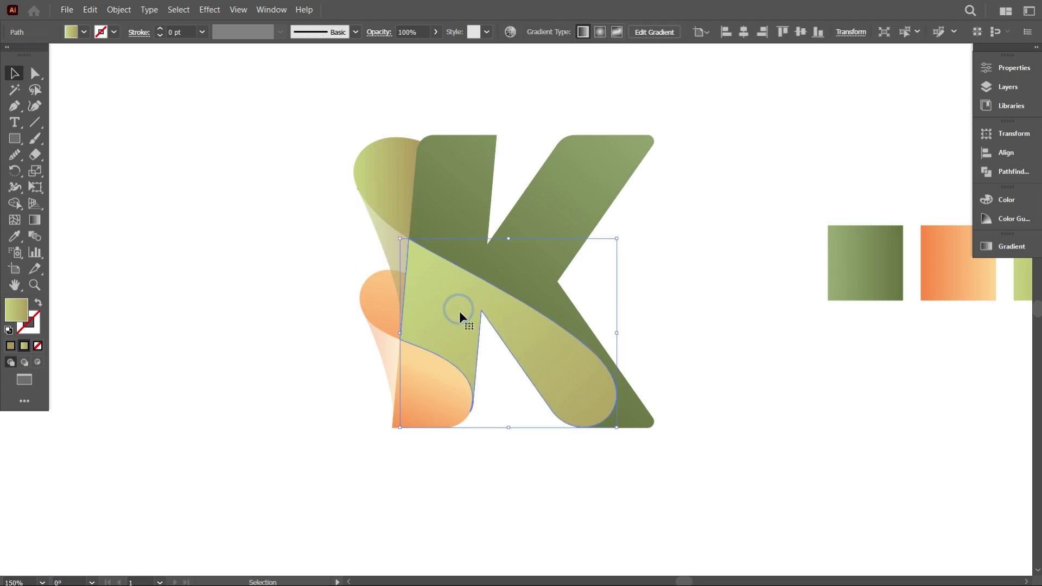
{"action": "left_click", "coordinate": [391, 247], "text": "shift"}
{"action": "scroll", "coordinate": [456, 301], "scroll_direction": "down", "scroll_amount": 1}
{"action": "scroll", "coordinate": [456, 301], "scroll_direction": "up", "scroll_amount": 1}
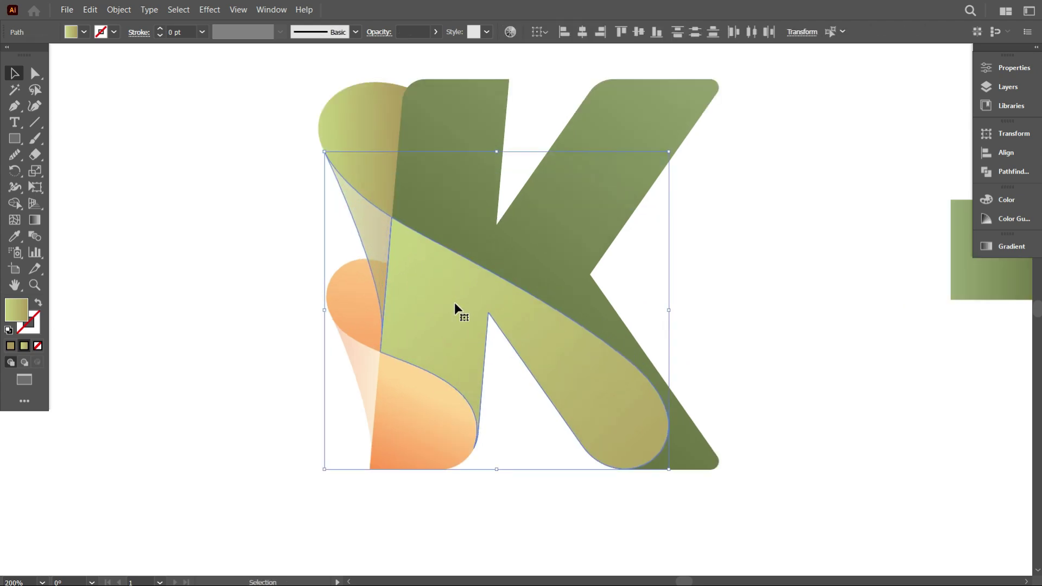
{"action": "mouse_move", "coordinate": [457, 305]}
{"action": "left_mouse_down"}
{"action": "mouse_move", "coordinate": [463, 314]}
{"action": "mouse_move", "coordinate": [454, 310]}
{"action": "left_mouse_up"}
{"action": "scroll", "coordinate": [535, 405], "scroll_direction": "down", "scroll_amount": 3}
{"action": "scroll", "coordinate": [523, 435], "scroll_direction": "up", "scroll_amount": 1}
Merge the thin strip along the upper edge of the fold and green ribbon into one shape with the Shape Builder
{"action": "left_click_drag", "start_coordinate": [691, 500], "coordinate": [341, 120]}
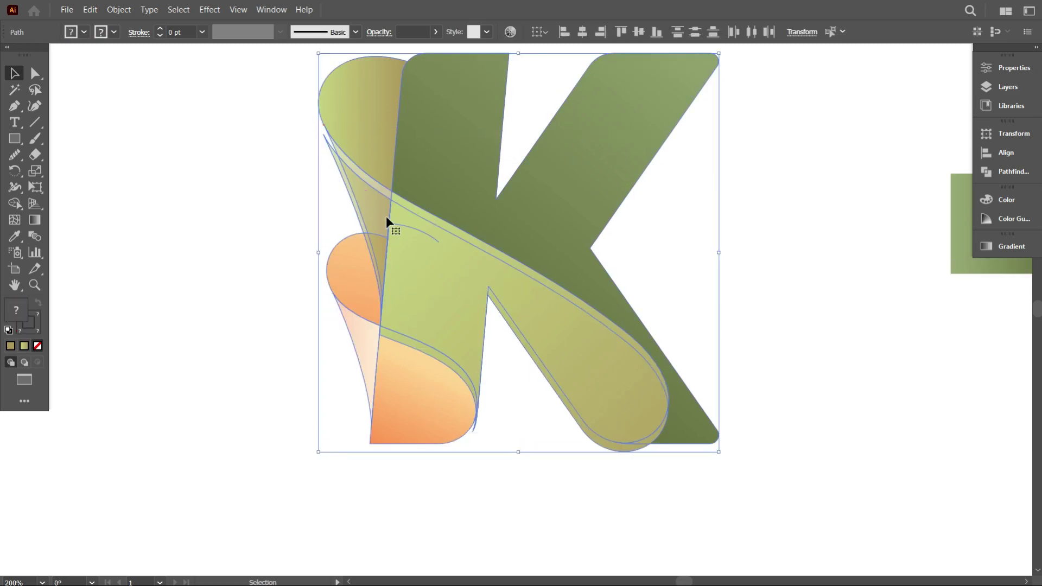
{"action": "key", "text": "shift+m"}
{"action": "scroll", "coordinate": [385, 190], "scroll_direction": "up", "scroll_amount": 3}
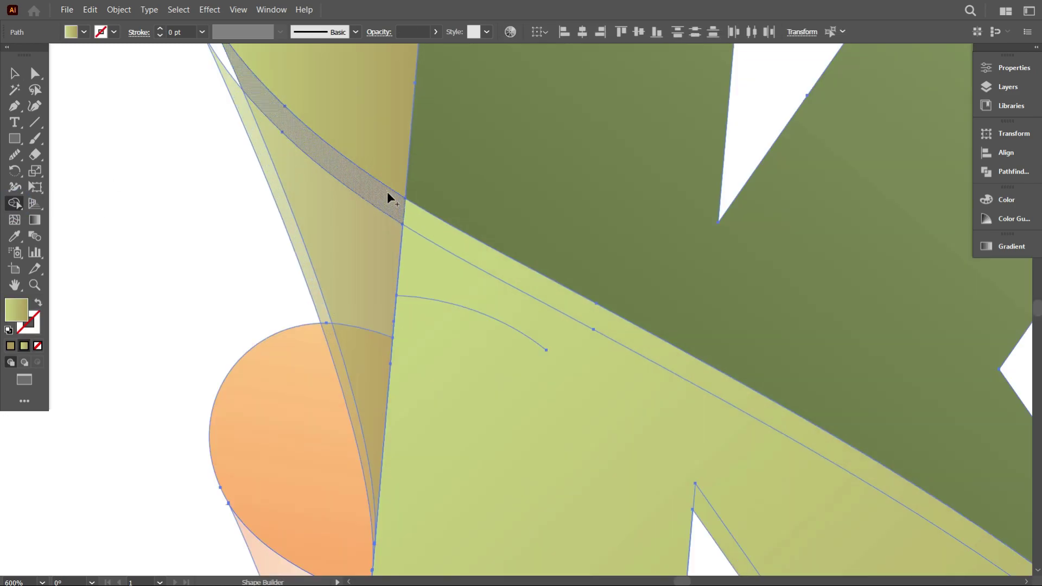
{"action": "scroll", "coordinate": [389, 221], "scroll_direction": "down", "scroll_amount": 5}
{"action": "left_click", "coordinate": [15, 72]}
{"action": "left_click", "coordinate": [93, 132]}
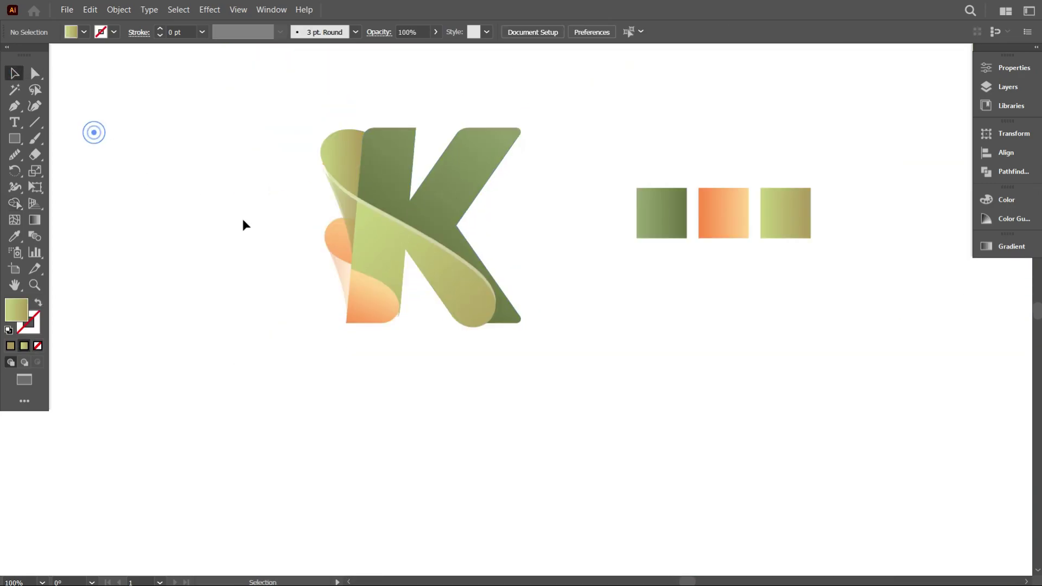
Delete the leftover offset copies of the light green ribbon and the upper fold
{"action": "scroll", "coordinate": [283, 229], "scroll_direction": "up", "scroll_amount": 1}
{"action": "left_click", "coordinate": [450, 259]}
{"action": "key", "text": "Delete"}
{"action": "left_click", "coordinate": [380, 211]}
{"action": "key", "text": "Delete"}
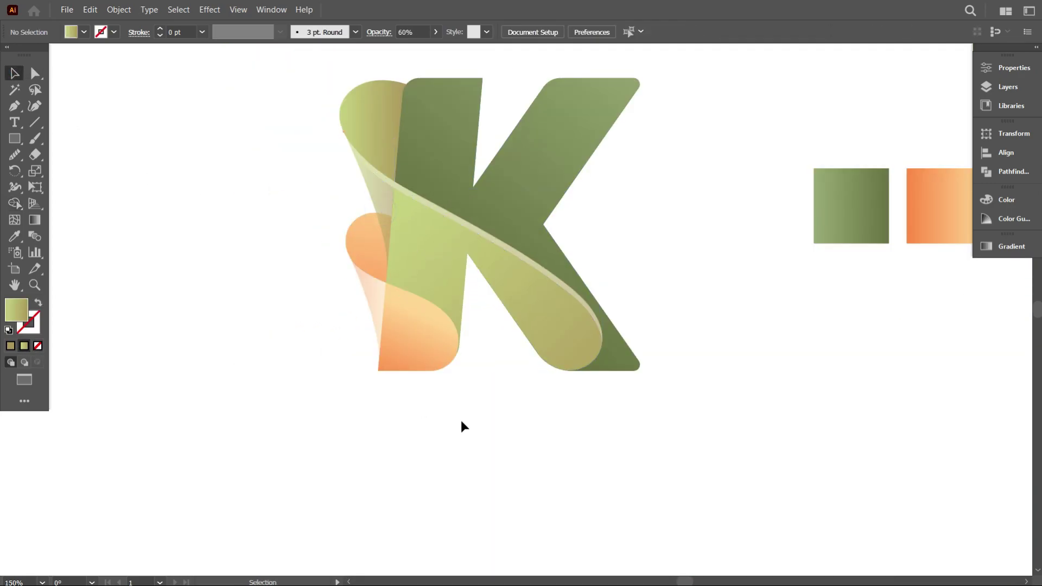
Duplicate the orange stem foot and lower fold slightly downward, then select the K's overlapping shapes
{"action": "scroll", "coordinate": [431, 331], "scroll_direction": "up", "scroll_amount": 1}
{"action": "left_click", "coordinate": [437, 325]}
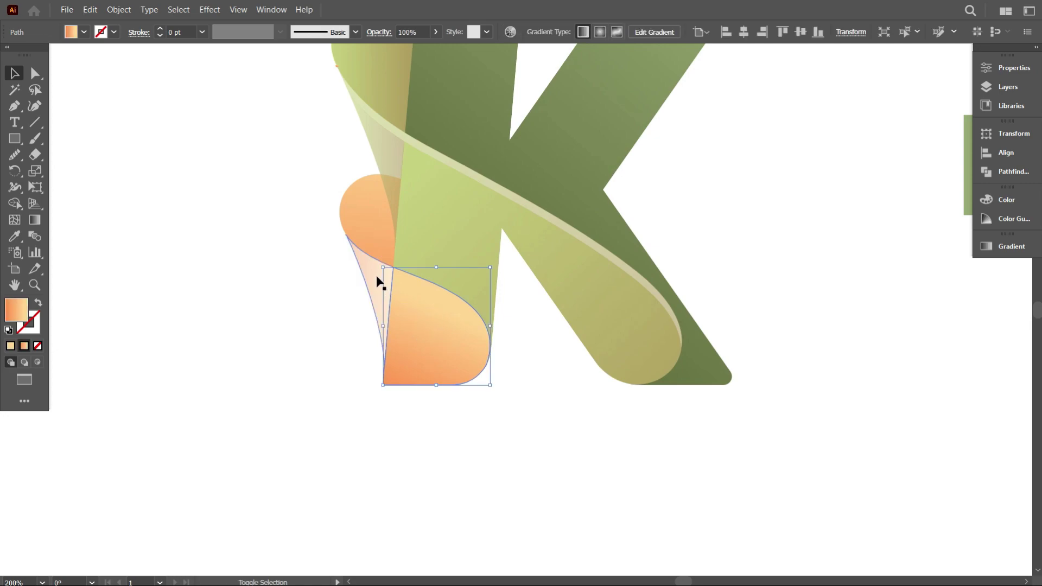
{"action": "left_click_drag", "start_coordinate": [426, 319], "coordinate": [426, 325]}
{"action": "left_click_drag", "start_coordinate": [513, 428], "coordinate": [227, 247]}
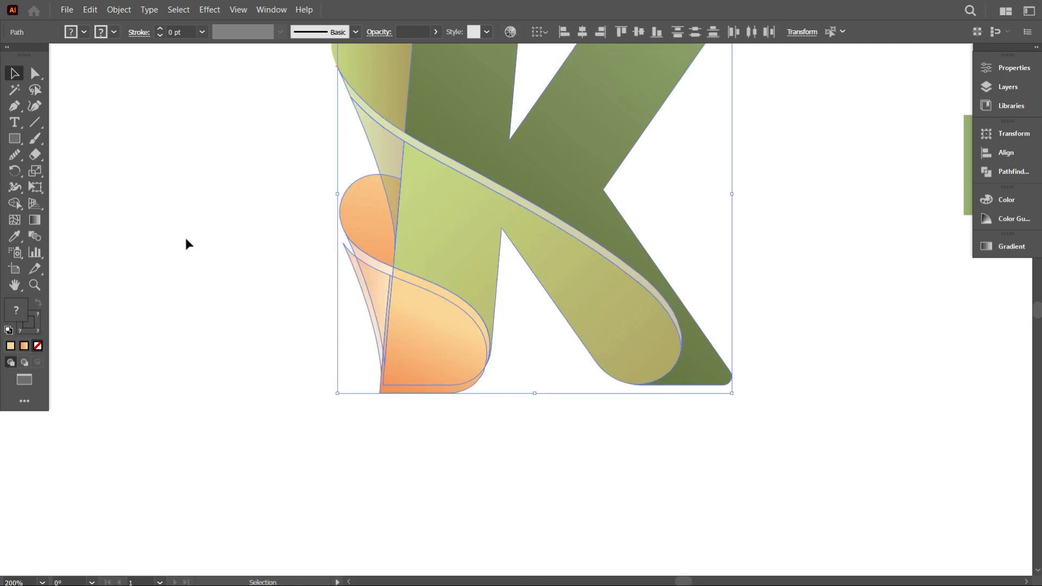
Merge the thin strip along the upper edge of the orange foot and lower fold with the Shape Builder, and remove the leftover copies
{"action": "left_click", "coordinate": [17, 205]}
{"action": "scroll", "coordinate": [422, 308], "scroll_direction": "up", "scroll_amount": 2}
{"action": "left_click_drag", "start_coordinate": [348, 233], "coordinate": [378, 242]}
{"action": "scroll", "coordinate": [397, 261], "scroll_direction": "down", "scroll_amount": 1}
{"action": "left_click", "coordinate": [16, 73]}
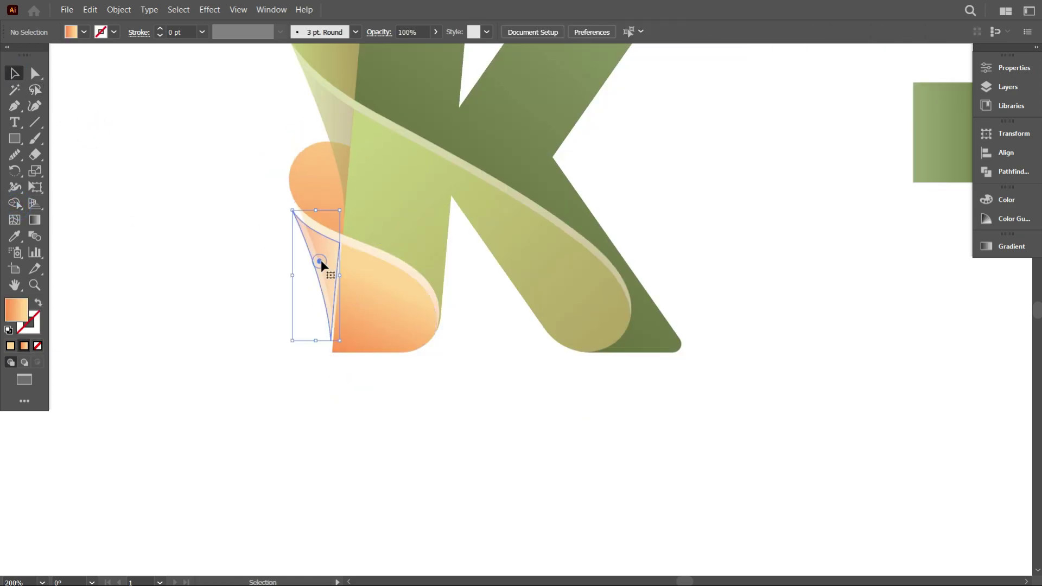
Inspect the whole letter K and its light edge highlights at different zoom levels
{"action": "scroll", "coordinate": [470, 384], "scroll_direction": "down", "scroll_amount": 3}
{"action": "scroll", "coordinate": [440, 385], "scroll_direction": "up", "scroll_amount": 3}
{"action": "scroll", "coordinate": [494, 401], "scroll_direction": "down", "scroll_amount": 3}
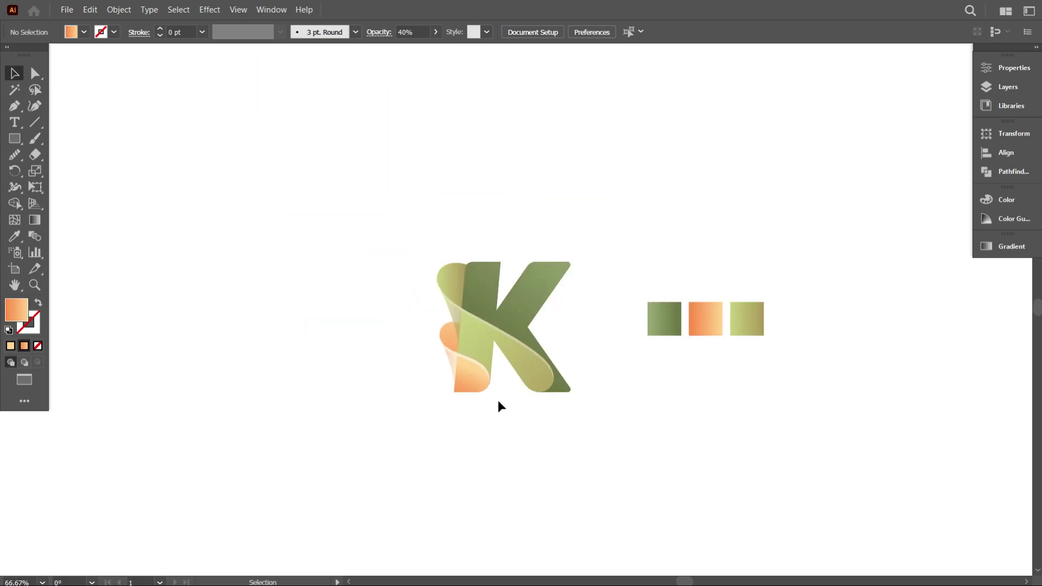
{"action": "scroll", "coordinate": [497, 400], "scroll_direction": "up", "scroll_amount": 1}
{"action": "scroll", "coordinate": [543, 402], "scroll_direction": "up", "scroll_amount": 1}
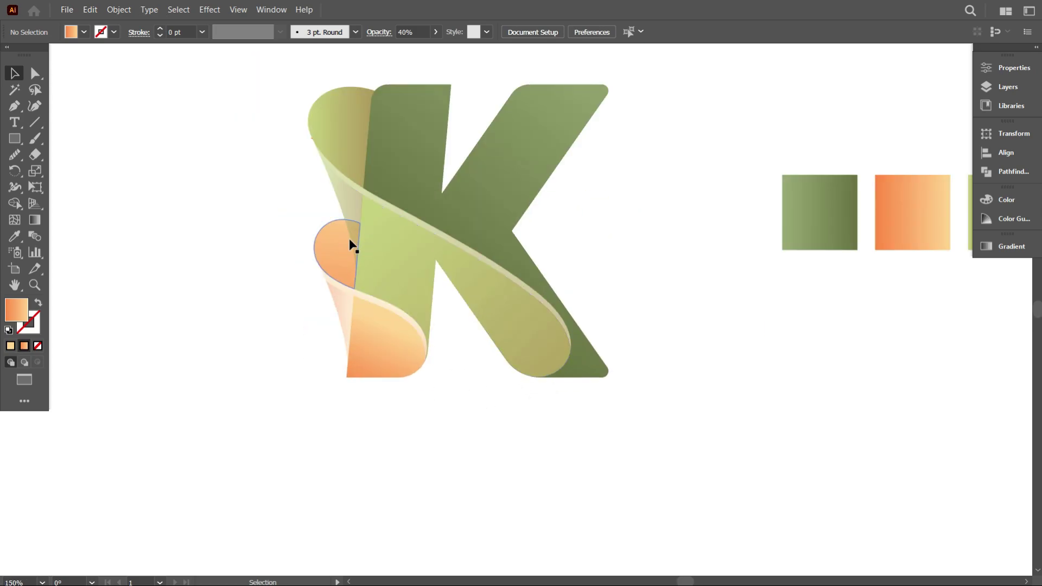
{"action": "scroll", "coordinate": [350, 242], "scroll_direction": "down", "scroll_amount": 1}
{"action": "scroll", "coordinate": [430, 386], "scroll_direction": "up", "scroll_amount": 1}
{"action": "left_click_drag", "start_coordinate": [649, 359], "coordinate": [694, 371]}
{"action": "scroll", "coordinate": [685, 361], "scroll_direction": "up", "scroll_amount": 1}
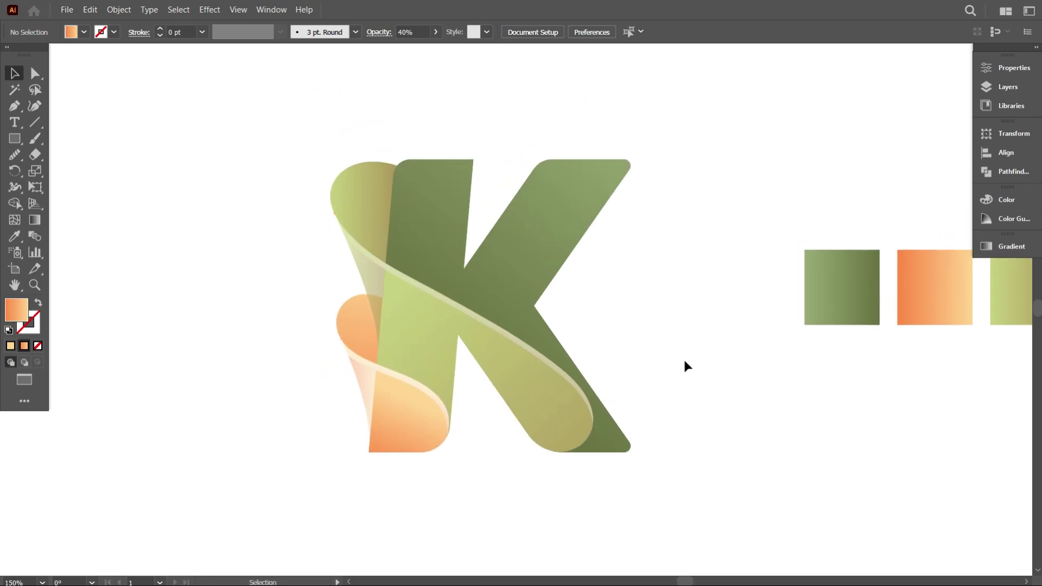
Draw a short curved line across the lower end of the upper green loop, giving it the orange gradient as stroke instead of fill
{"action": "scroll", "coordinate": [383, 255], "scroll_direction": "up", "scroll_amount": 2}
{"action": "left_click_drag", "start_coordinate": [26, 112], "coordinate": [55, 110]}
{"action": "left_click", "coordinate": [332, 237]}
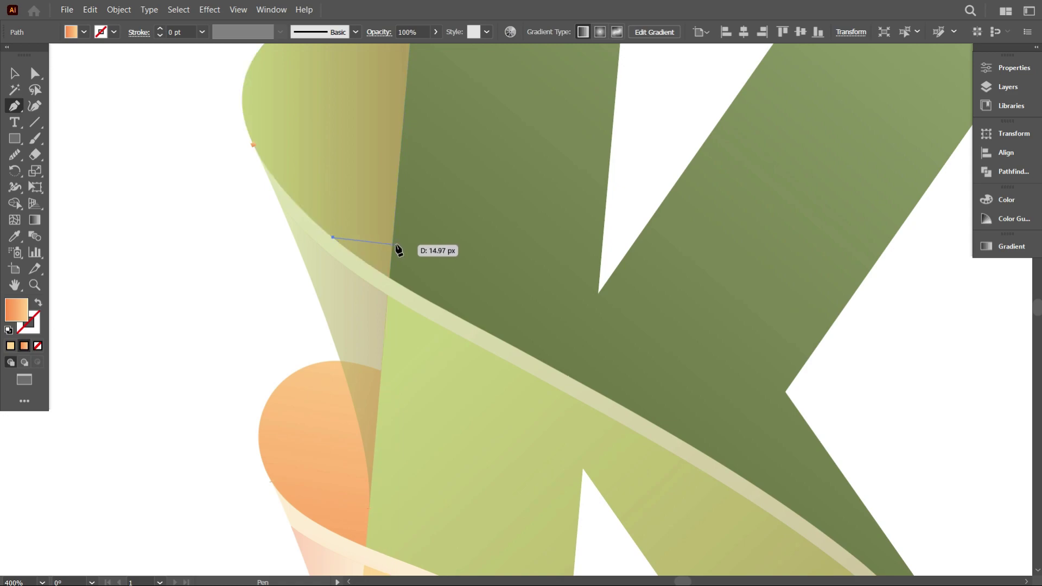
{"action": "left_click_drag", "start_coordinate": [411, 244], "coordinate": [411, 245]}
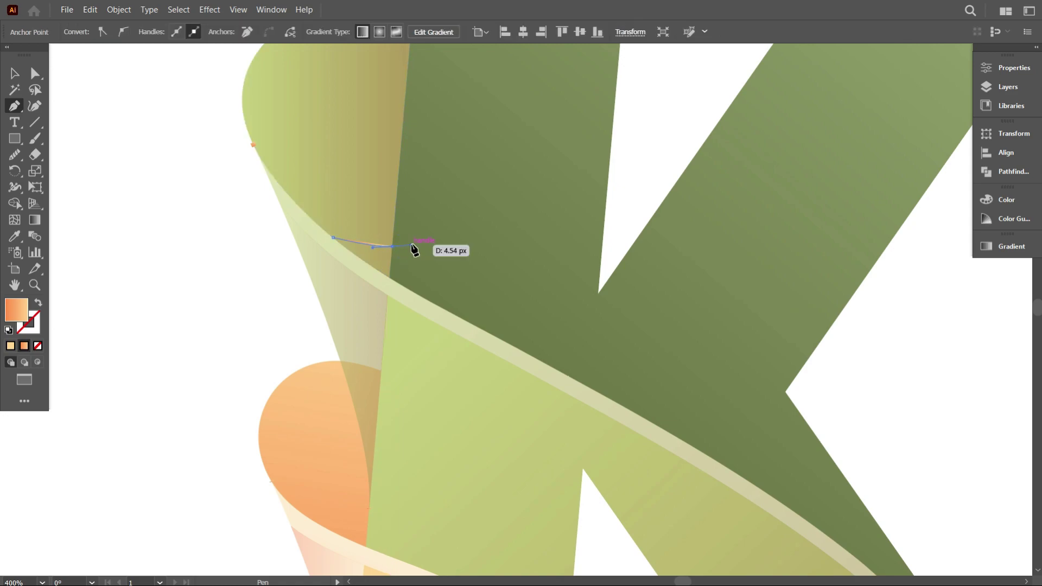
{"action": "left_click", "coordinate": [14, 73]}
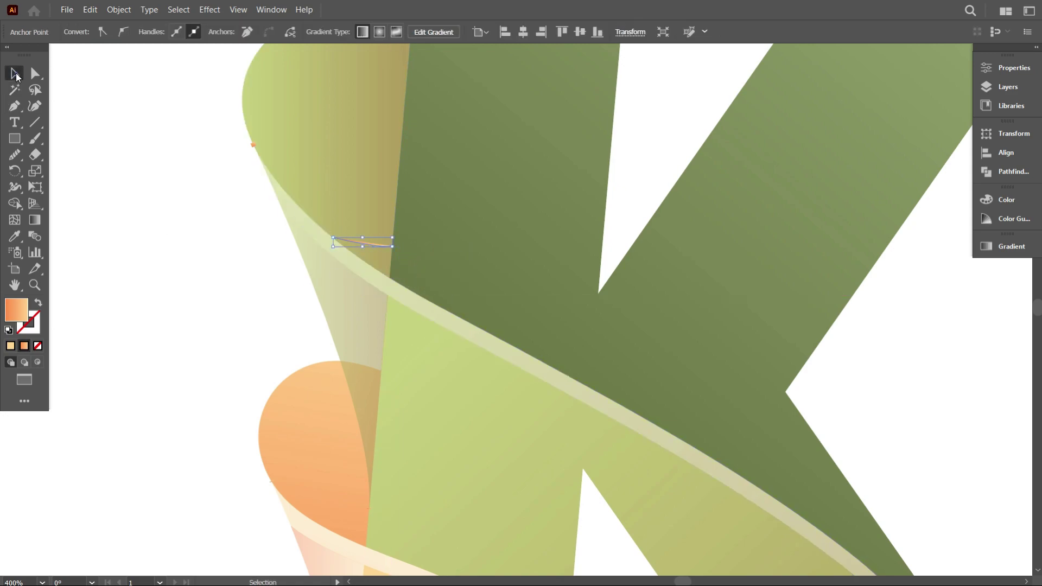
{"action": "left_click", "coordinate": [360, 242]}
{"action": "left_click", "coordinate": [37, 307]}
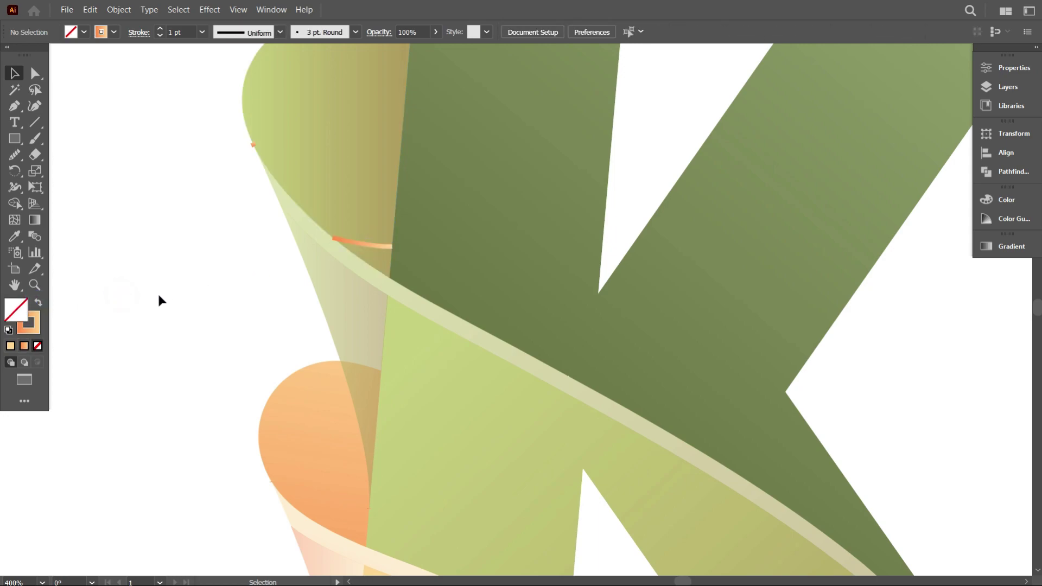
Try to divide the upper loop along the curved line with the Shape Builder, and delete the line
{"action": "scroll", "coordinate": [274, 290], "scroll_direction": "up", "scroll_amount": 2}
{"action": "left_click_drag", "start_coordinate": [209, 44], "coordinate": [504, 265]}
{"action": "key", "text": "shift+m"}
{"action": "scroll", "coordinate": [464, 227], "scroll_direction": "down", "scroll_amount": 1}
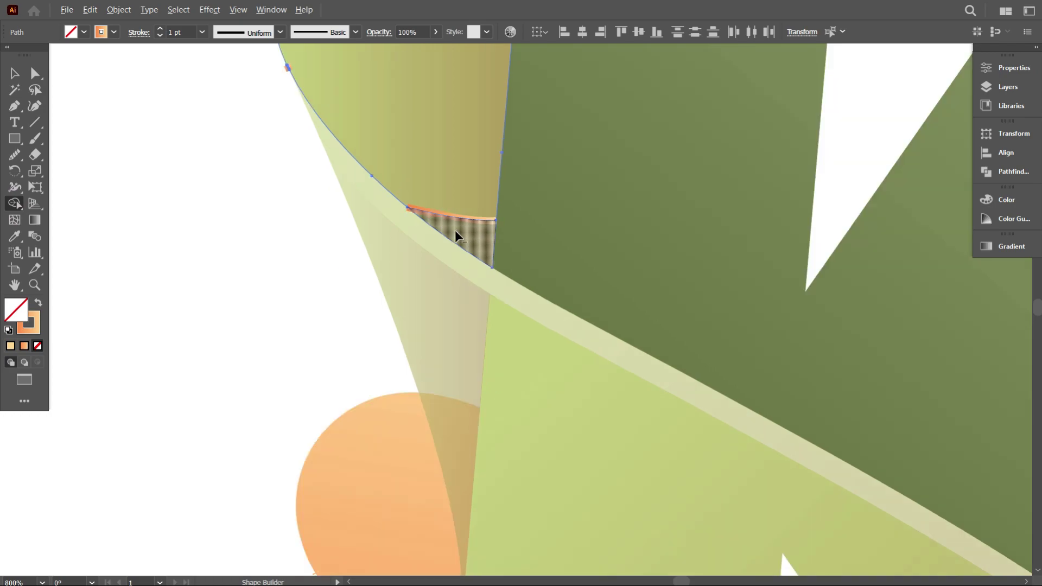
{"action": "left_click", "coordinate": [14, 73]}
{"action": "left_click", "coordinate": [91, 137]}
{"action": "left_click", "coordinate": [480, 219]}
{"action": "key", "text": "Delete"}
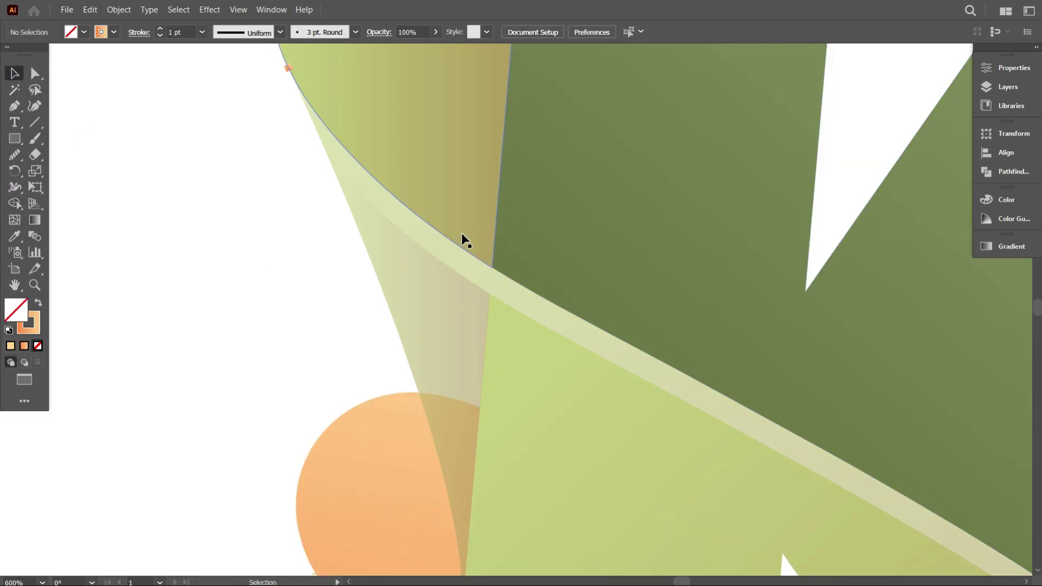
Draw a closed three-cornered shape with a curved upper edge at the upper loop's lower end, filled with the orange gradient and without a stroke
{"action": "scroll", "coordinate": [452, 187], "scroll_direction": "up", "scroll_amount": 2}
{"action": "key", "text": "p"}
{"action": "left_click", "coordinate": [336, 206]}
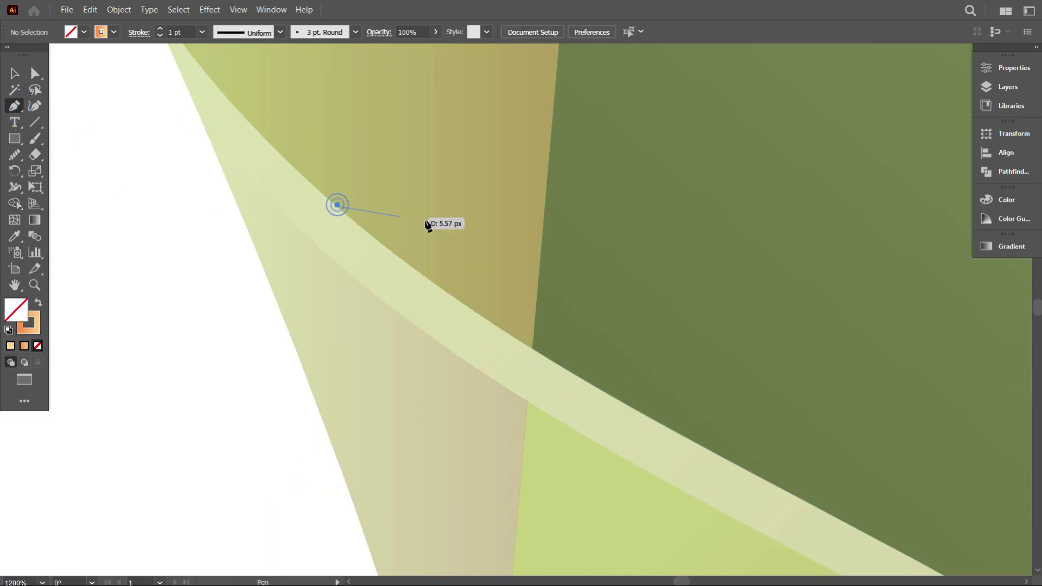
{"action": "left_click_drag", "start_coordinate": [544, 223], "coordinate": [593, 202]}
{"action": "left_click", "coordinate": [544, 224]}
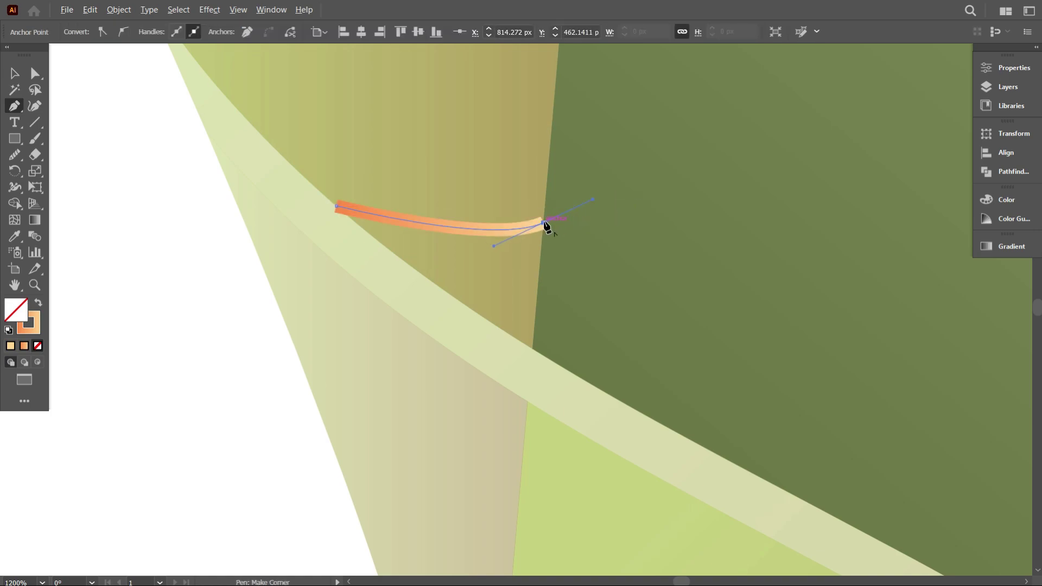
{"action": "left_click", "coordinate": [533, 348]}
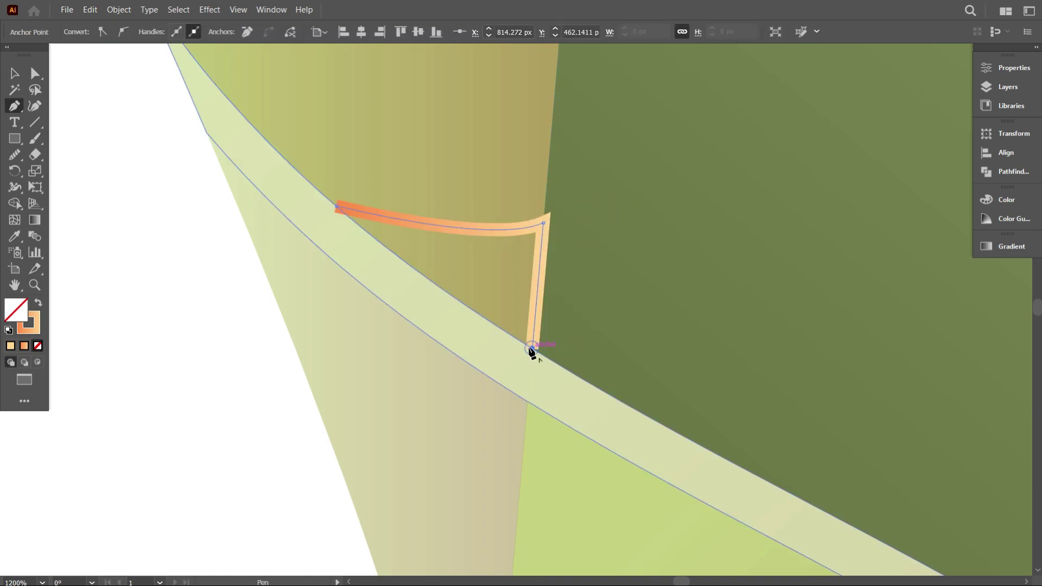
{"action": "left_click", "coordinate": [336, 206]}
{"action": "key", "text": "shift+x"}
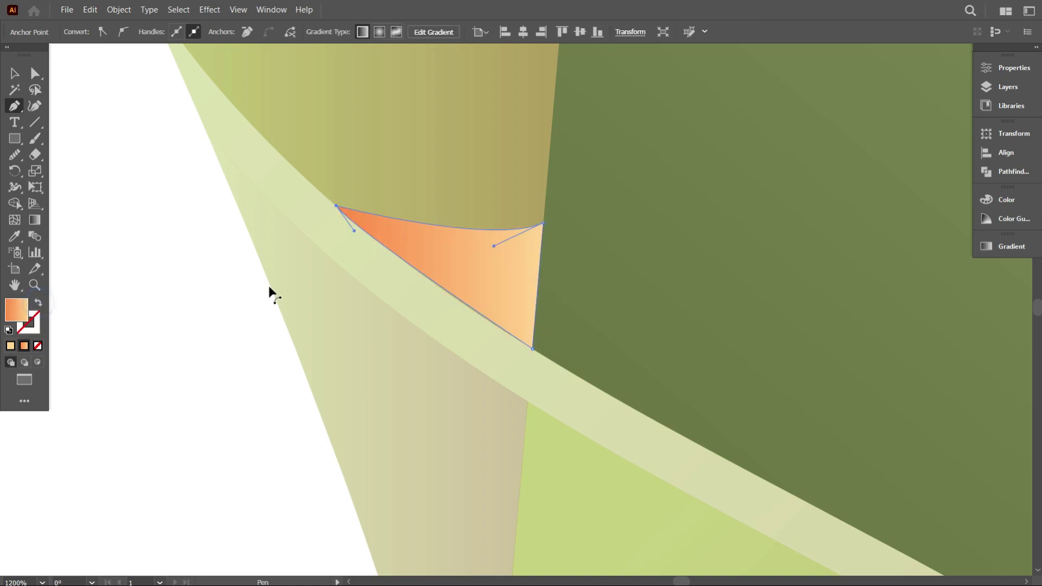
Fill the small three-cornered shape in the upper loop with black and set its opacity to 10%
{"action": "key", "text": "ctrl+0"}
{"action": "scroll", "coordinate": [302, 219], "scroll_direction": "down", "scroll_amount": 2}
{"action": "left_click", "coordinate": [15, 73]}
{"action": "left_click", "coordinate": [181, 140]}
{"action": "scroll", "coordinate": [308, 243], "scroll_direction": "up", "scroll_amount": 2}
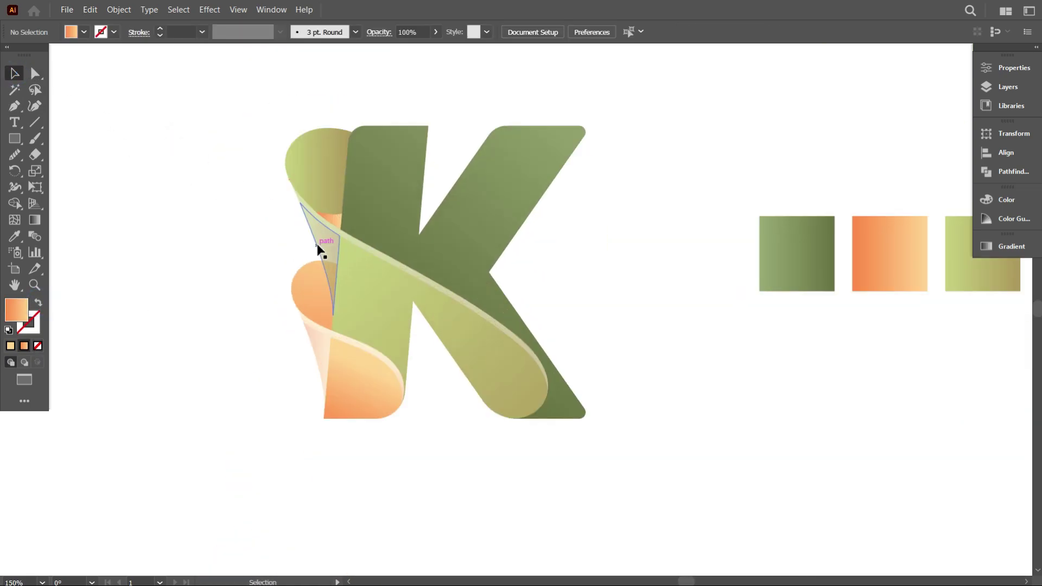
{"action": "left_click", "coordinate": [336, 231]}
{"action": "left_click", "coordinate": [84, 32]}
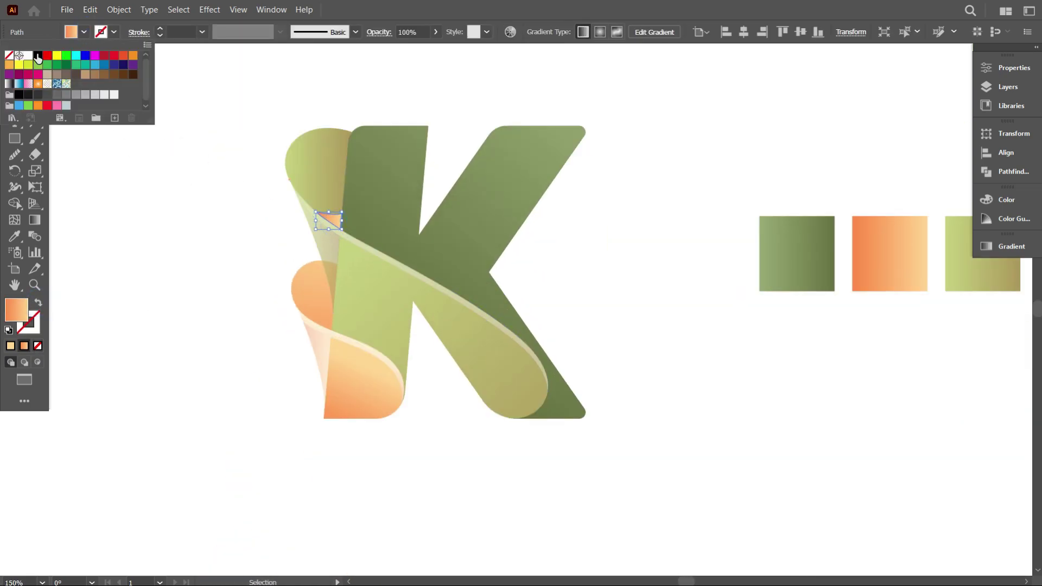
{"action": "left_click", "coordinate": [113, 125]}
{"action": "scroll", "coordinate": [419, 30], "scroll_direction": "down", "scroll_amount": 9}
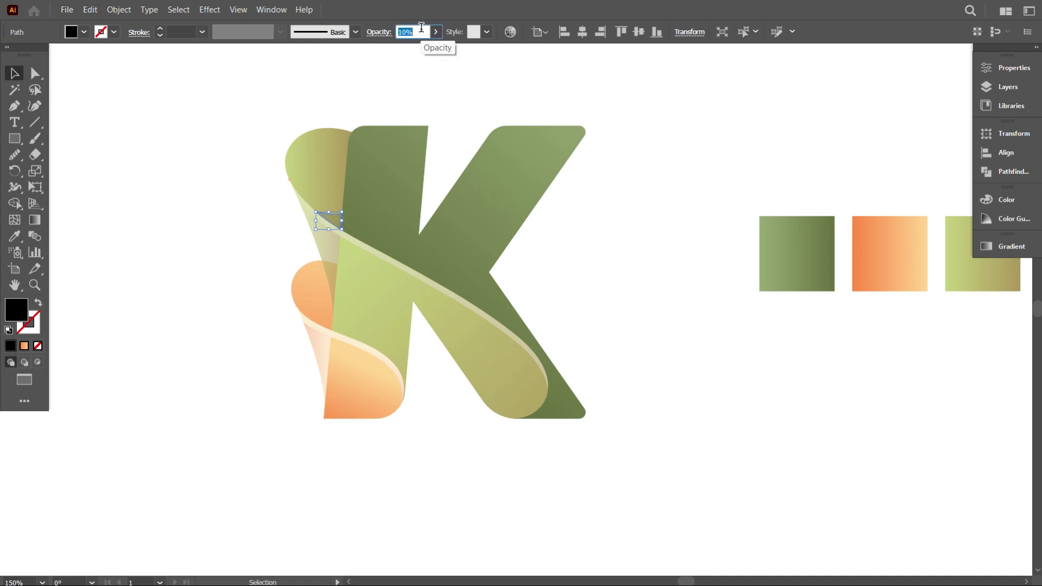
Move the upper anchor point of the shadow shape in the upper loop slightly downward along the stem's edge
{"action": "left_click", "coordinate": [538, 238]}
{"action": "scroll", "coordinate": [538, 239], "scroll_direction": "down", "scroll_amount": 2}
{"action": "scroll", "coordinate": [560, 280], "scroll_direction": "up", "scroll_amount": 1}
{"action": "scroll", "coordinate": [365, 158], "scroll_direction": "up", "scroll_amount": 5}
{"action": "left_click", "coordinate": [372, 203]}
{"action": "left_click", "coordinate": [36, 73]}
{"action": "left_click_drag", "start_coordinate": [379, 166], "coordinate": [376, 186]}
{"action": "key", "text": "ctrl+0"}
{"action": "left_click", "coordinate": [298, 250]}
{"action": "scroll", "coordinate": [315, 307], "scroll_direction": "down", "scroll_amount": 3}
{"action": "scroll", "coordinate": [228, 345], "scroll_direction": "up", "scroll_amount": 2}
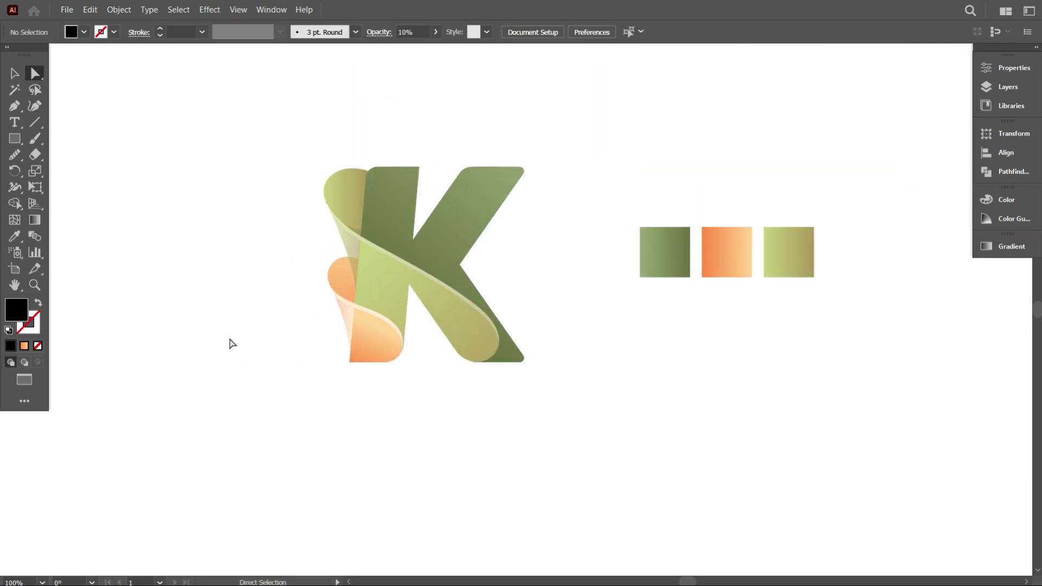
Set the opacity of the lower orange fold to 70%
{"action": "scroll", "coordinate": [323, 338], "scroll_direction": "up", "scroll_amount": 2}
{"action": "scroll", "coordinate": [293, 344], "scroll_direction": "up", "scroll_amount": 2}
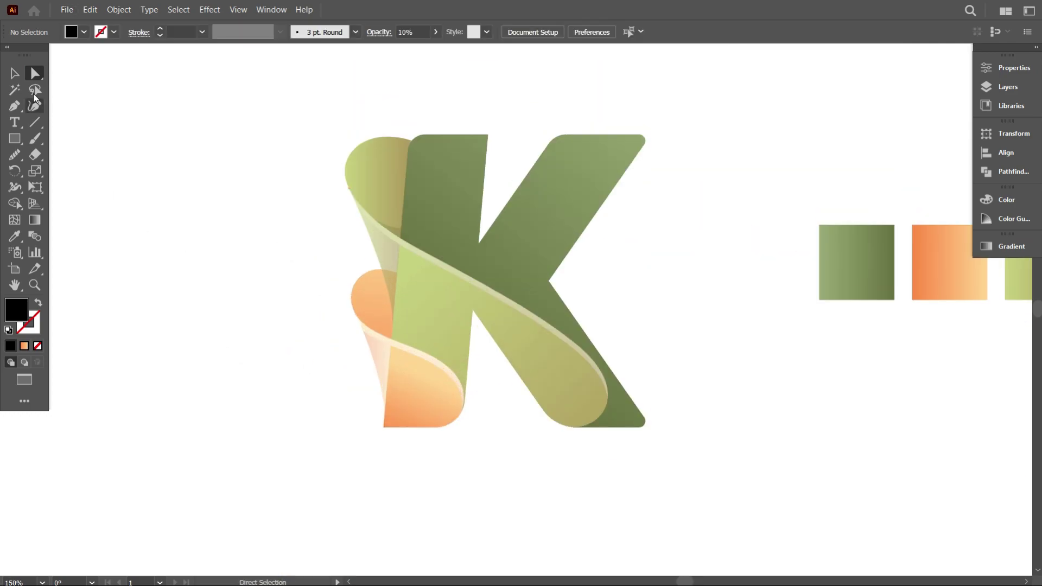
{"action": "key", "text": "v"}
{"action": "left_click", "coordinate": [384, 351]}
{"action": "scroll", "coordinate": [380, 351], "scroll_direction": "down", "scroll_amount": 1}
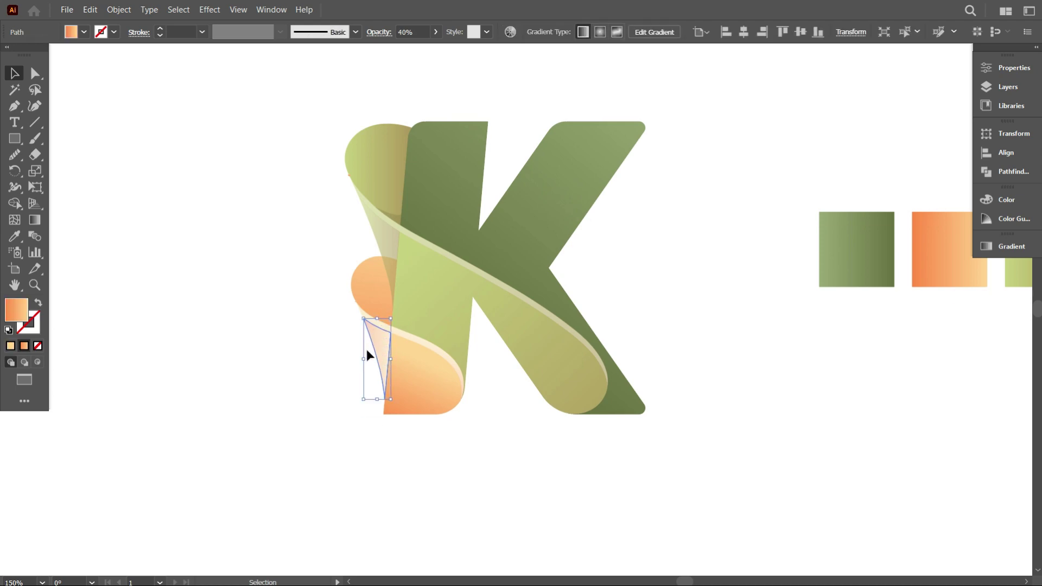
{"action": "left_click", "coordinate": [303, 200]}
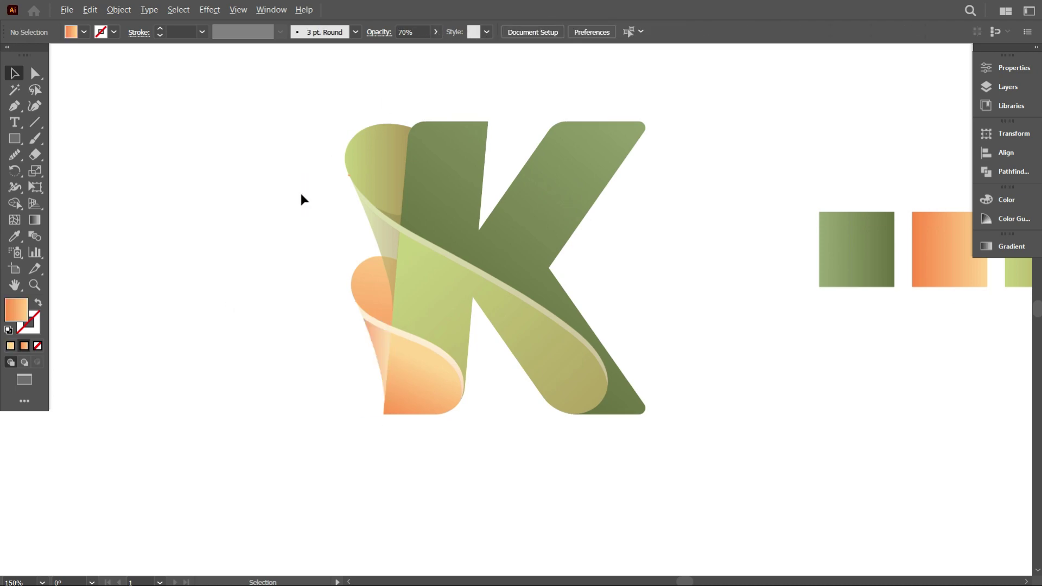
Copy the light green ribbon and paste the copy in place on top of it
{"action": "scroll", "coordinate": [304, 211], "scroll_direction": "down", "scroll_amount": 2}
{"action": "scroll", "coordinate": [451, 366], "scroll_direction": "up", "scroll_amount": 2}
{"action": "scroll", "coordinate": [450, 366], "scroll_direction": "up", "scroll_amount": 8}
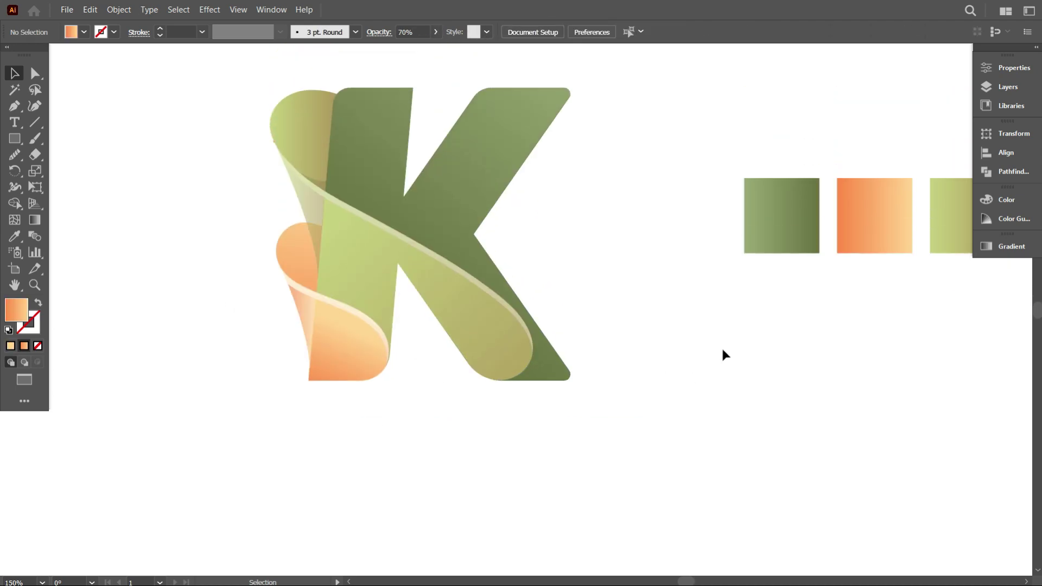
{"action": "left_click", "coordinate": [441, 311]}
{"action": "scroll", "coordinate": [454, 323], "scroll_direction": "up", "scroll_amount": 1}
{"action": "left_click", "coordinate": [90, 9]}
{"action": "left_click", "coordinate": [108, 73]}
{"action": "left_click", "coordinate": [90, 10]}
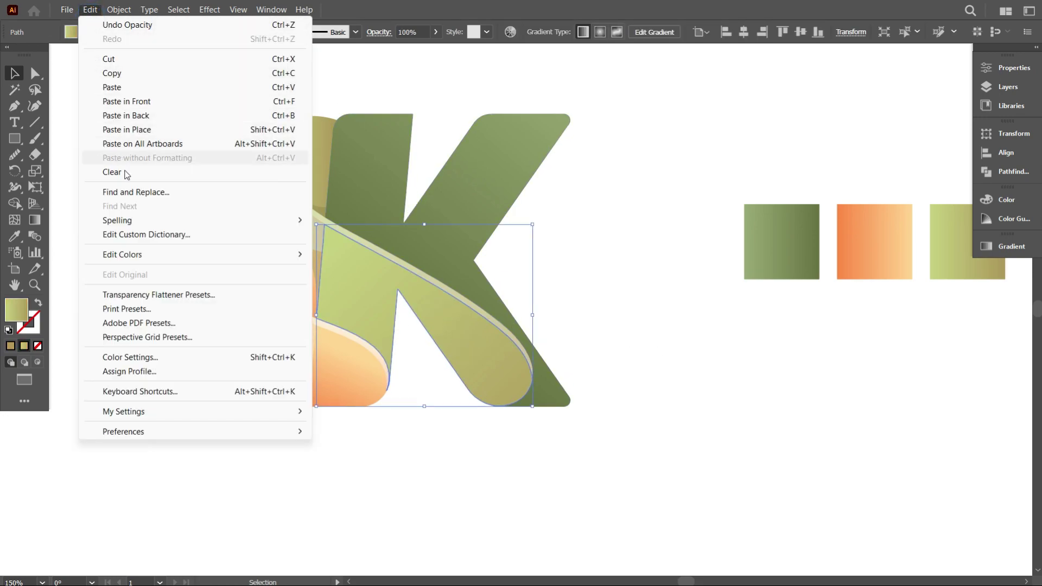
{"action": "left_click", "coordinate": [130, 129]}
Fill the ribbon copy with a white-to-black linear gradient and set the white color stop's opacity to 0%
{"action": "left_click", "coordinate": [83, 32]}
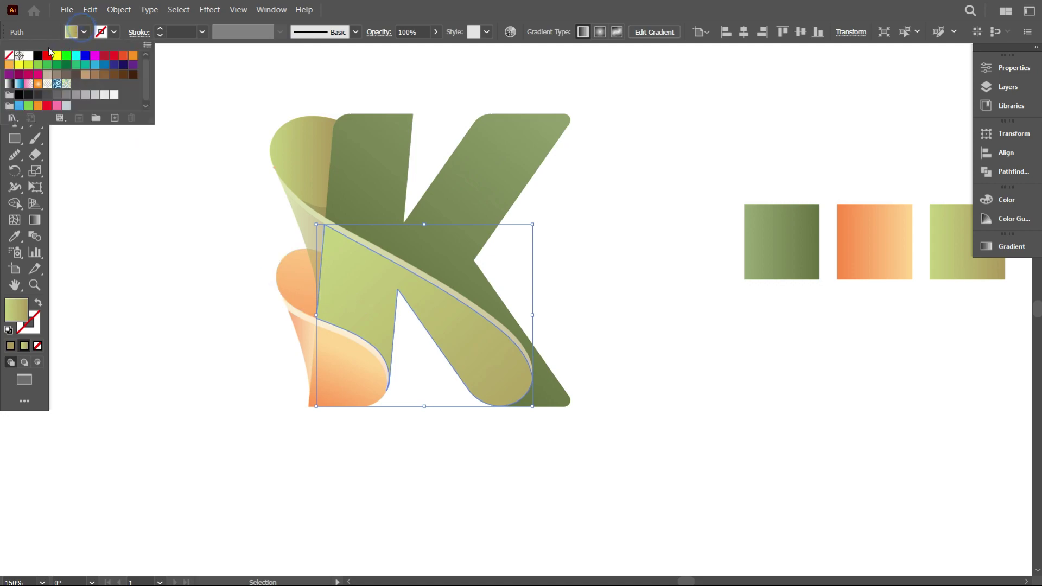
{"action": "left_click", "coordinate": [36, 86]}
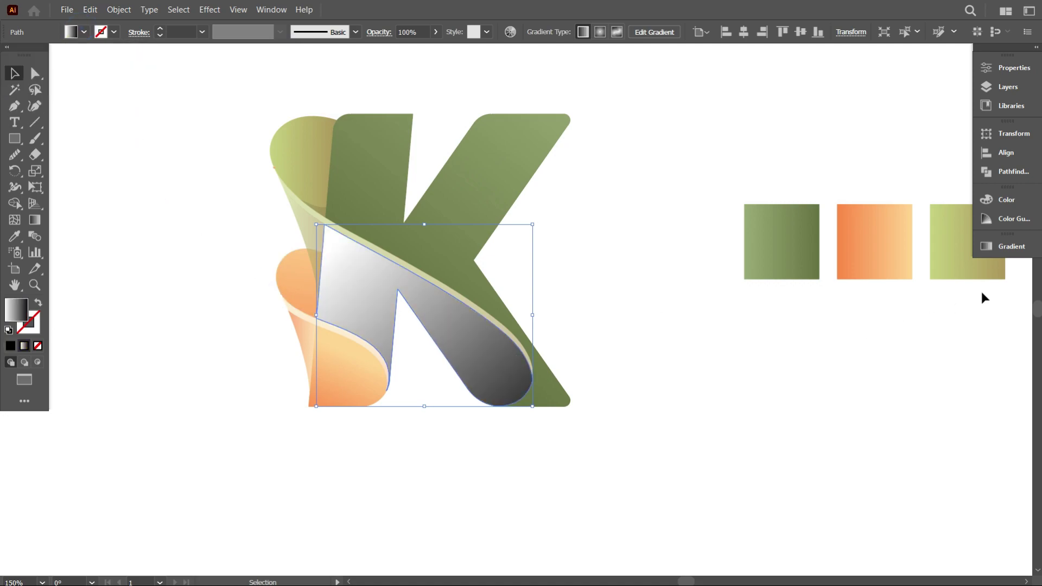
{"action": "left_click", "coordinate": [997, 247]}
{"action": "left_click", "coordinate": [826, 368]}
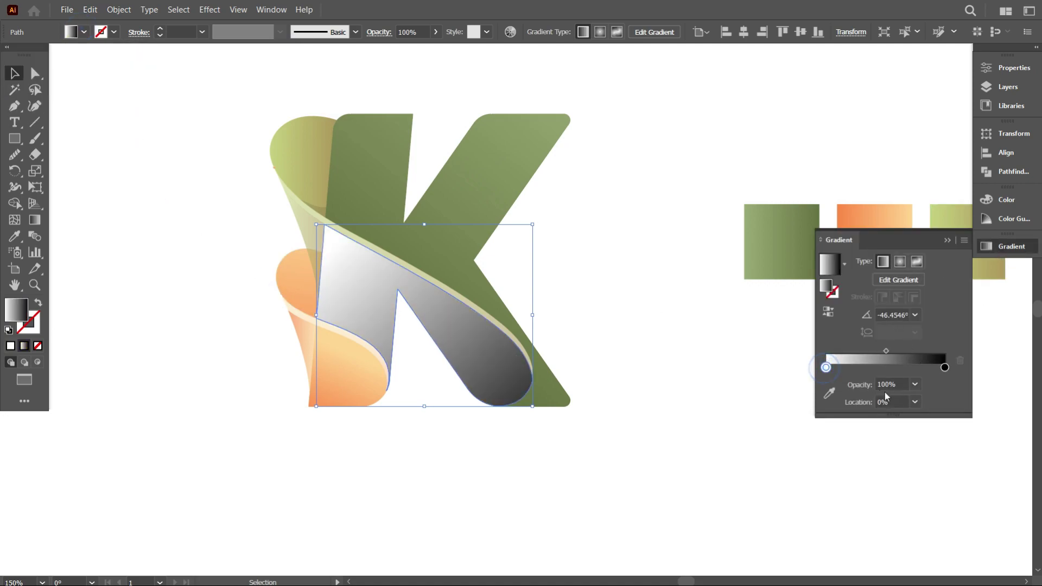
{"action": "scroll", "coordinate": [901, 385], "scroll_direction": "down", "scroll_amount": 10}
{"action": "left_click", "coordinate": [680, 352]}
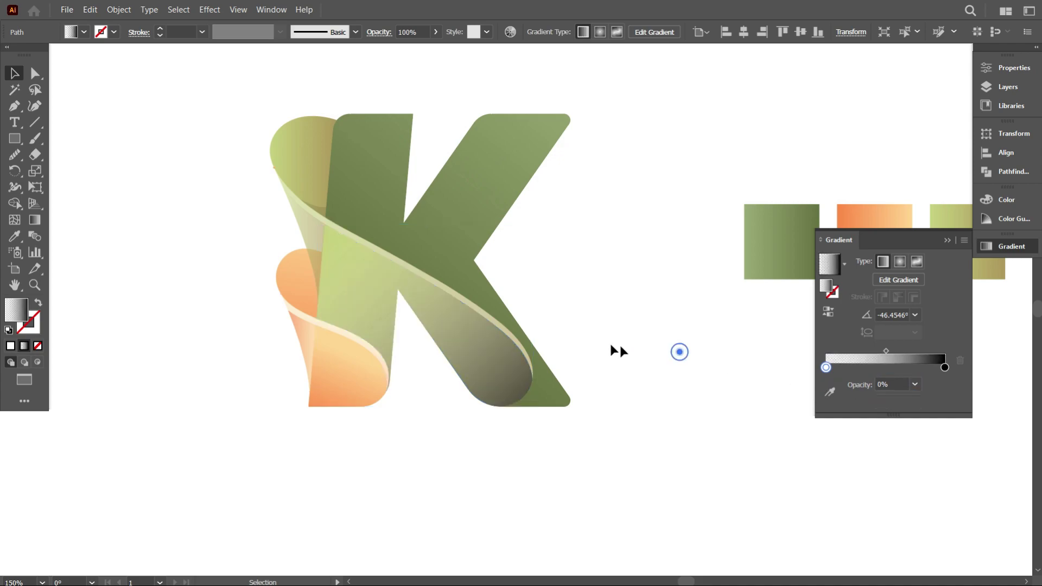
Redirect the ribbon copy's gradient diagonally so it darkens toward the orange foot, and set the copy's opacity to 50%
{"action": "left_click", "coordinate": [433, 305]}
{"action": "left_click", "coordinate": [34, 220]}
{"action": "mouse_move", "coordinate": [489, 231]}
{"action": "left_mouse_down"}
{"action": "mouse_move", "coordinate": [346, 344]}
{"action": "mouse_move", "coordinate": [319, 437]}
{"action": "mouse_move", "coordinate": [323, 460]}
{"action": "mouse_move", "coordinate": [289, 437]}
{"action": "left_mouse_up"}
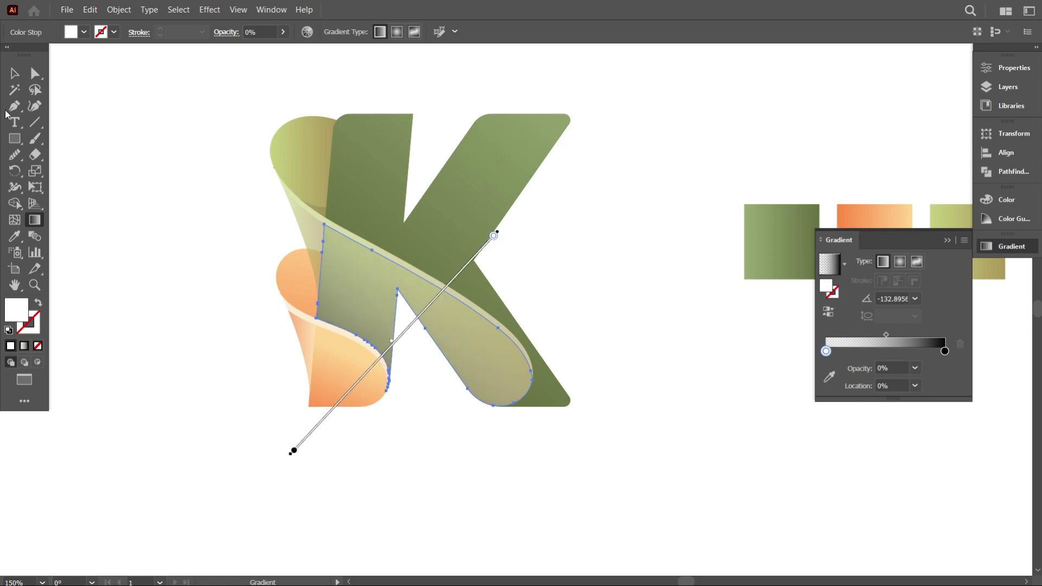
{"action": "type", "text": "v30"}
{"action": "key", "text": "Return"}
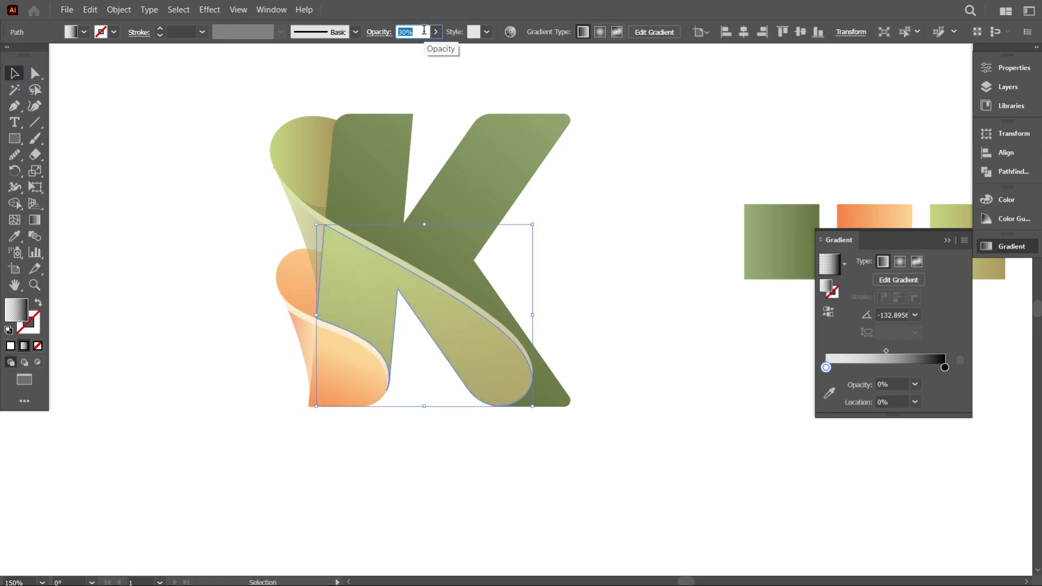
{"action": "type", "text": "50"}
{"action": "key", "text": "Return"}
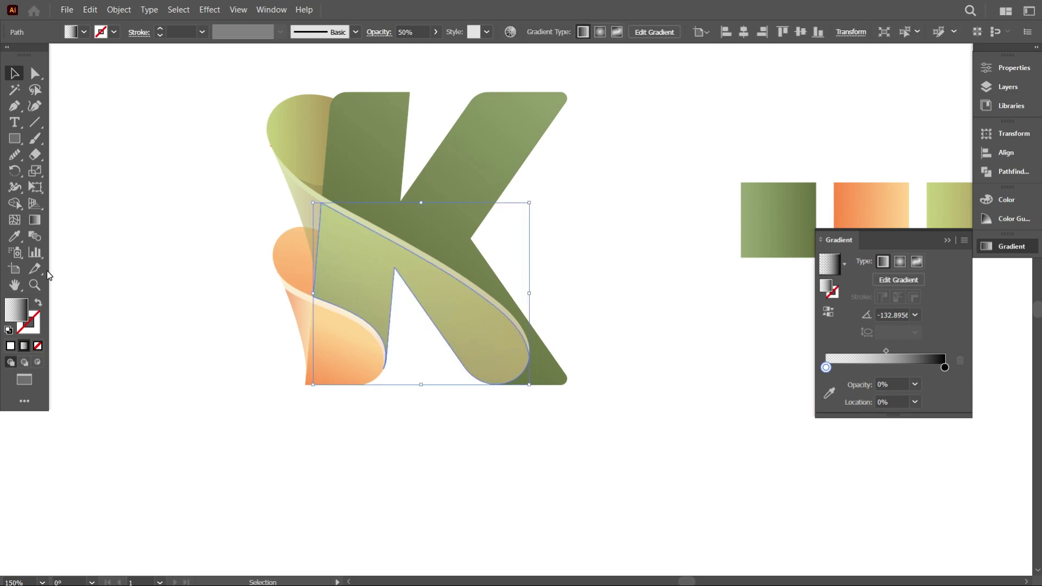
Shorten and re-angle the shadow gradient on the ribbon copy and shift its midpoint toward black, concentrating the shadow beside the orange foot
{"action": "key", "text": "g"}
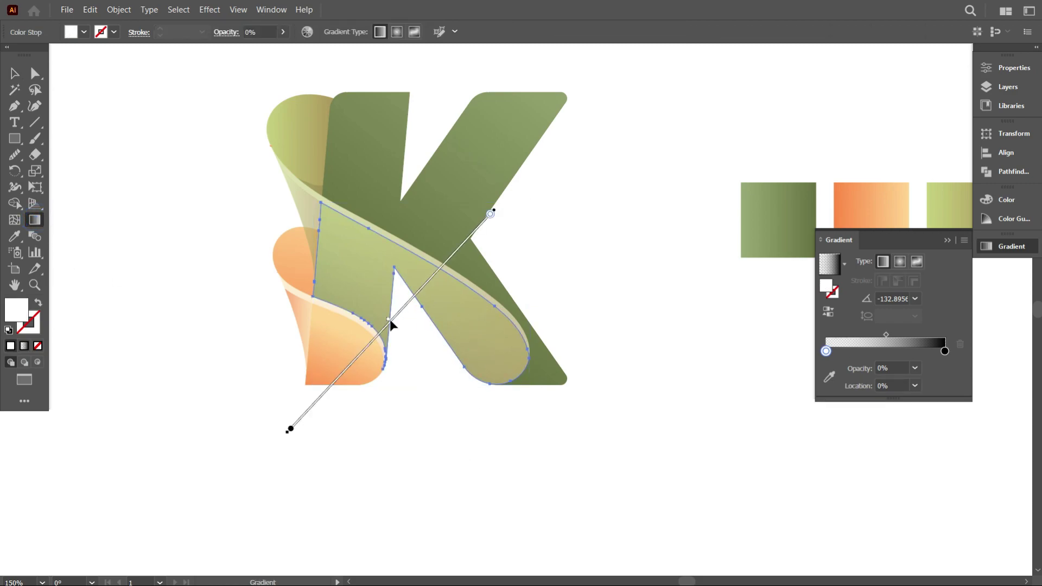
{"action": "left_click_drag", "start_coordinate": [389, 320], "coordinate": [366, 346]}
{"action": "left_click_drag", "start_coordinate": [553, 329], "coordinate": [298, 339]}
{"action": "mouse_move", "coordinate": [458, 231]}
{"action": "left_mouse_down"}
{"action": "mouse_move", "coordinate": [318, 330]}
{"action": "mouse_move", "coordinate": [357, 324]}
{"action": "mouse_move", "coordinate": [340, 353]}
{"action": "mouse_move", "coordinate": [318, 349]}
{"action": "left_mouse_up"}
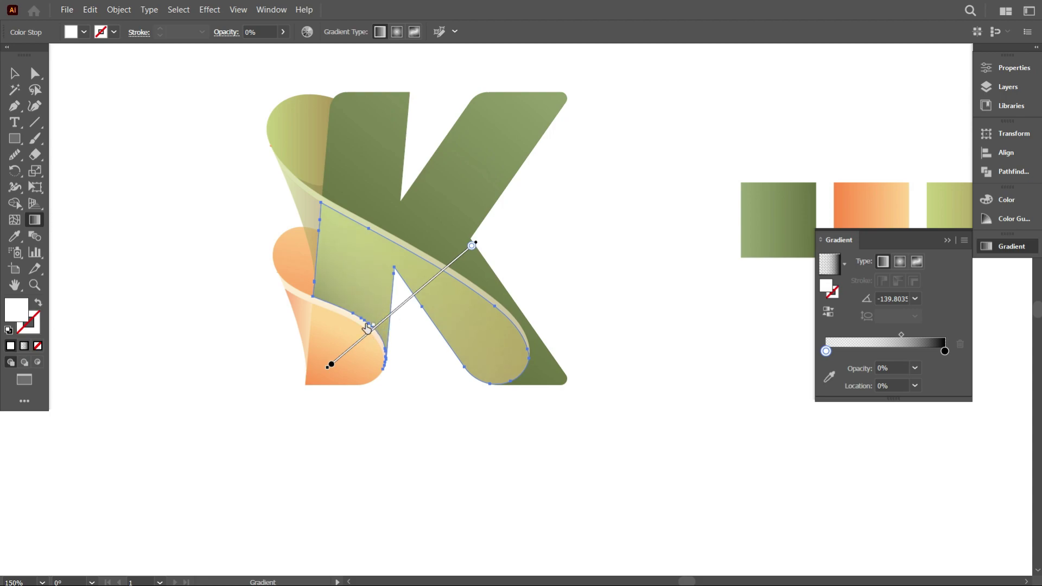
{"action": "scroll", "coordinate": [355, 379], "scroll_direction": "down", "scroll_amount": 4}
{"action": "scroll", "coordinate": [354, 400], "scroll_direction": "up", "scroll_amount": 3}
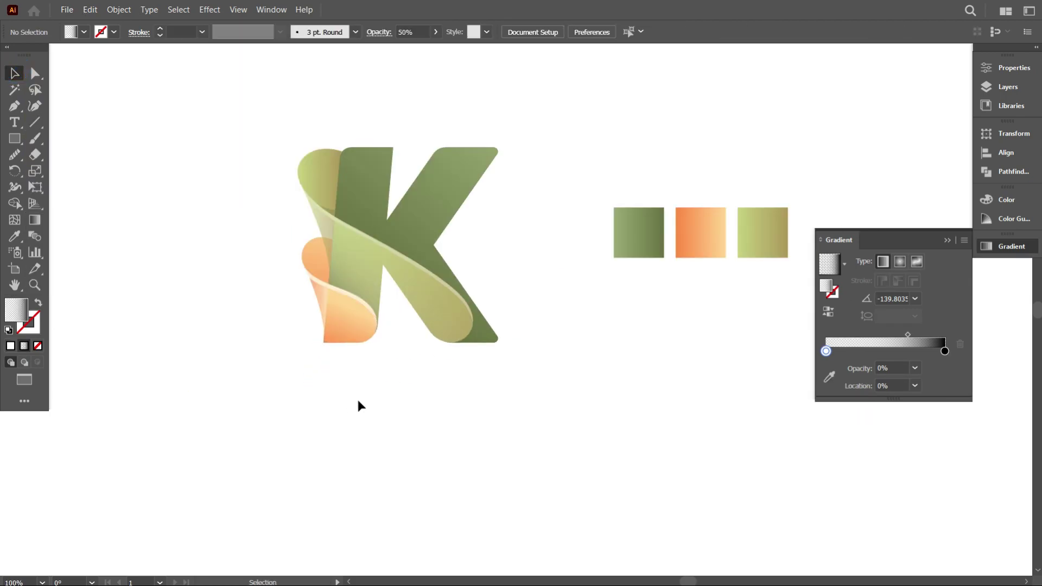
Split off the area where the translucent green fold overlaps the orange loop with Shape Builder
{"action": "scroll", "coordinate": [474, 422], "scroll_direction": "up", "scroll_amount": 4}
{"action": "scroll", "coordinate": [395, 420], "scroll_direction": "up", "scroll_amount": 1}
{"action": "scroll", "coordinate": [393, 423], "scroll_direction": "up", "scroll_amount": 2}
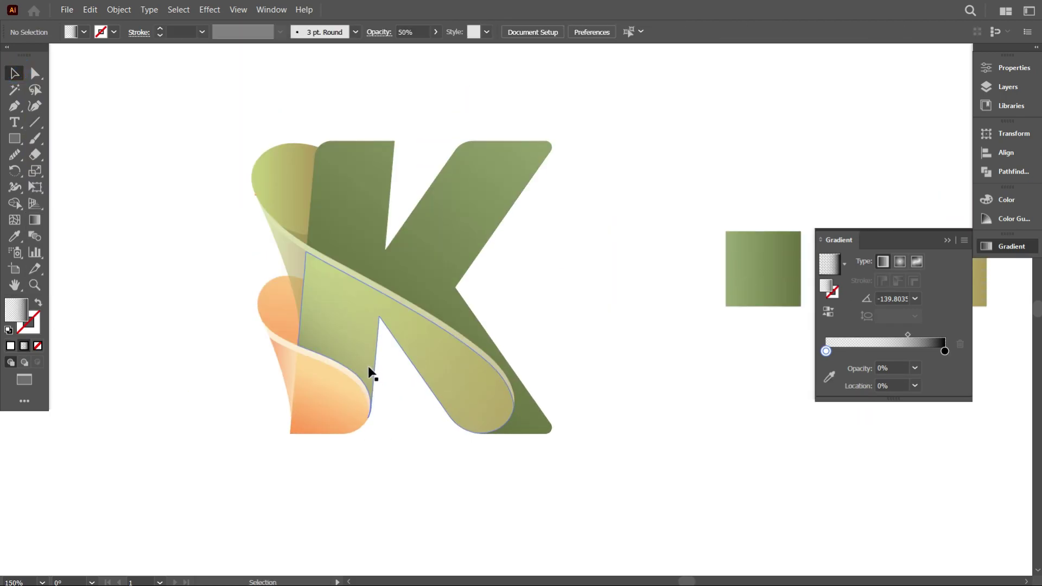
{"action": "scroll", "coordinate": [308, 296], "scroll_direction": "up", "scroll_amount": 1}
{"action": "left_click", "coordinate": [294, 290]}
{"action": "scroll", "coordinate": [304, 303], "scroll_direction": "down", "scroll_amount": 2}
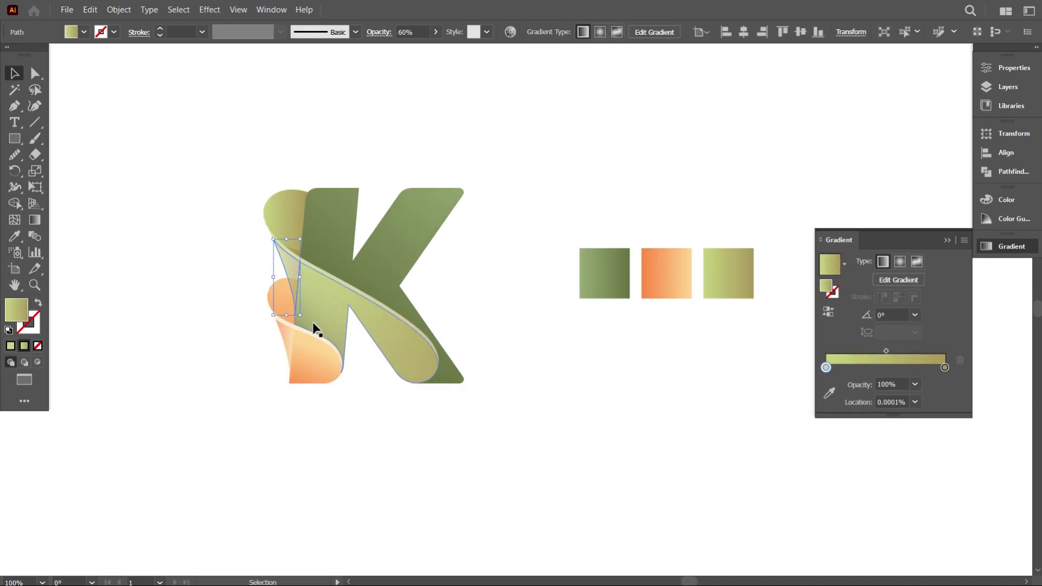
{"action": "left_click", "coordinate": [249, 389]}
{"action": "scroll", "coordinate": [290, 312], "scroll_direction": "up", "scroll_amount": 2}
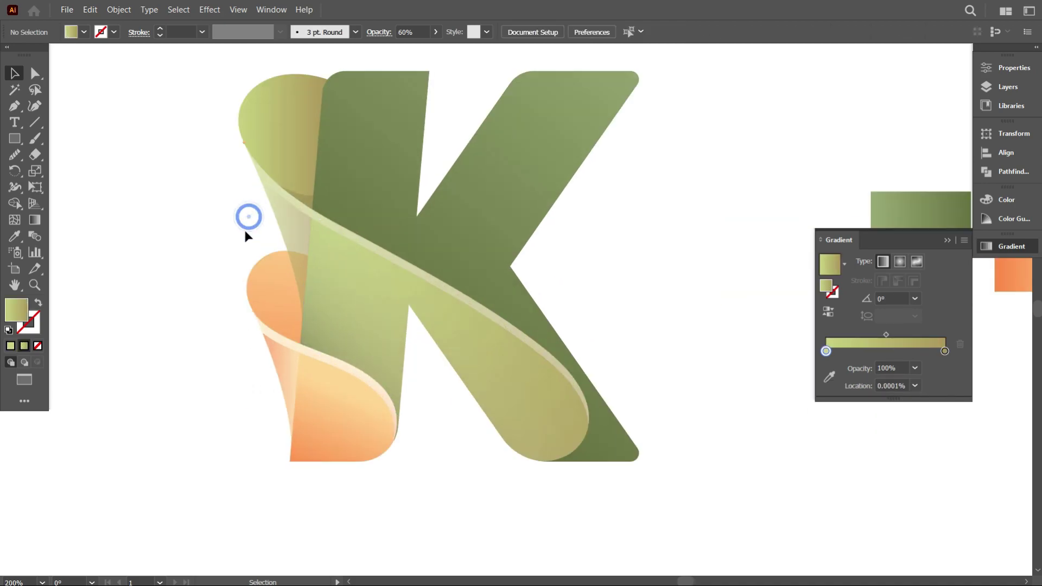
{"action": "left_click", "coordinate": [249, 219]}
{"action": "left_click", "coordinate": [15, 204]}
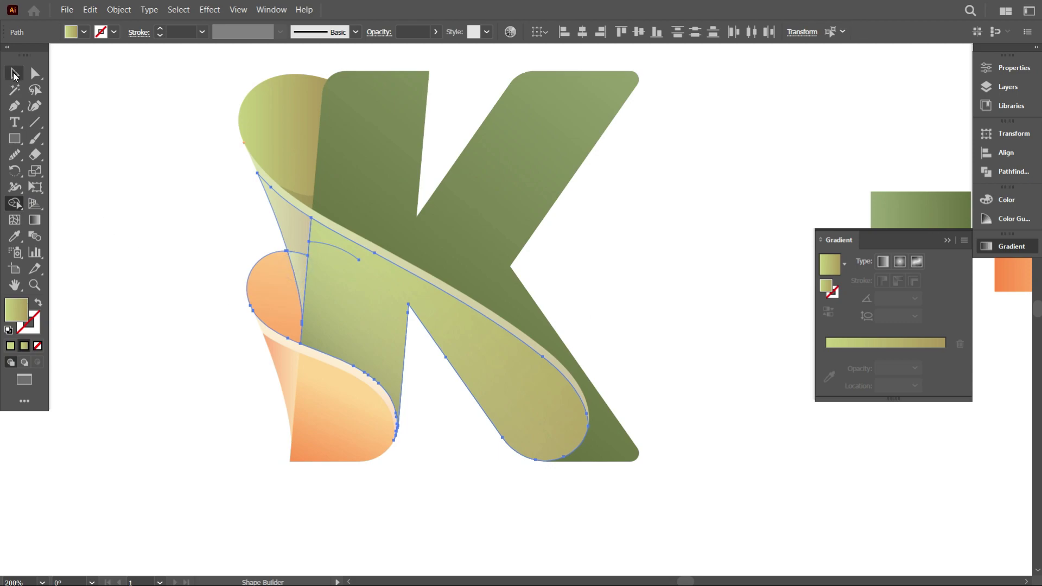
{"action": "left_click", "coordinate": [14, 74]}
Fill the fold overlap above the orange loop with solid orange #fc8840 and set its opacity to 80%
{"action": "left_click", "coordinate": [295, 270]}
{"action": "left_click", "coordinate": [244, 286]}
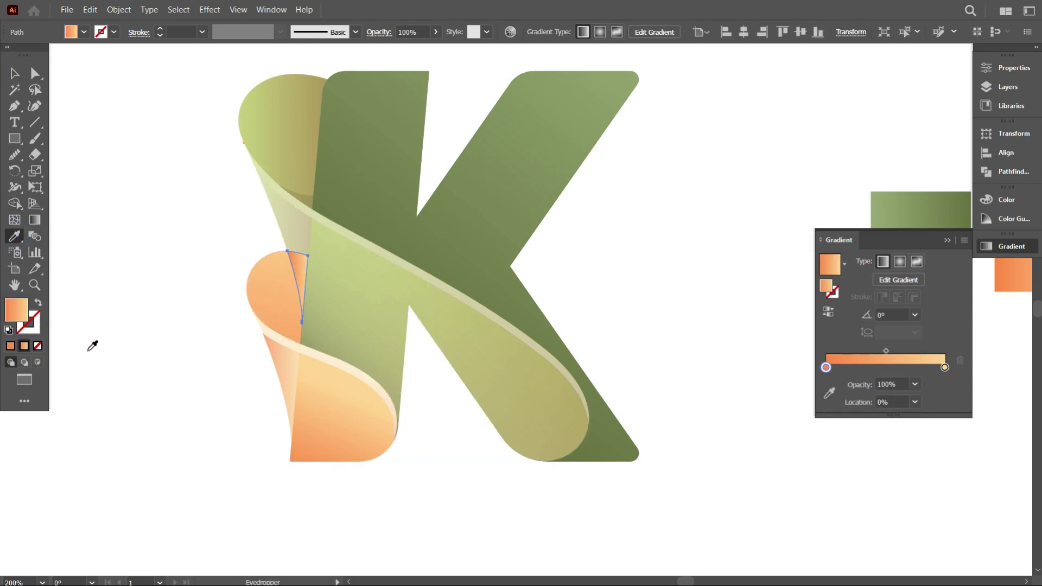
{"action": "left_click", "coordinate": [10, 345]}
{"action": "key", "text": "v"}
{"action": "scroll", "coordinate": [279, 348], "scroll_direction": "down", "scroll_amount": 2}
{"action": "scroll", "coordinate": [333, 305], "scroll_direction": "up", "scroll_amount": 1}
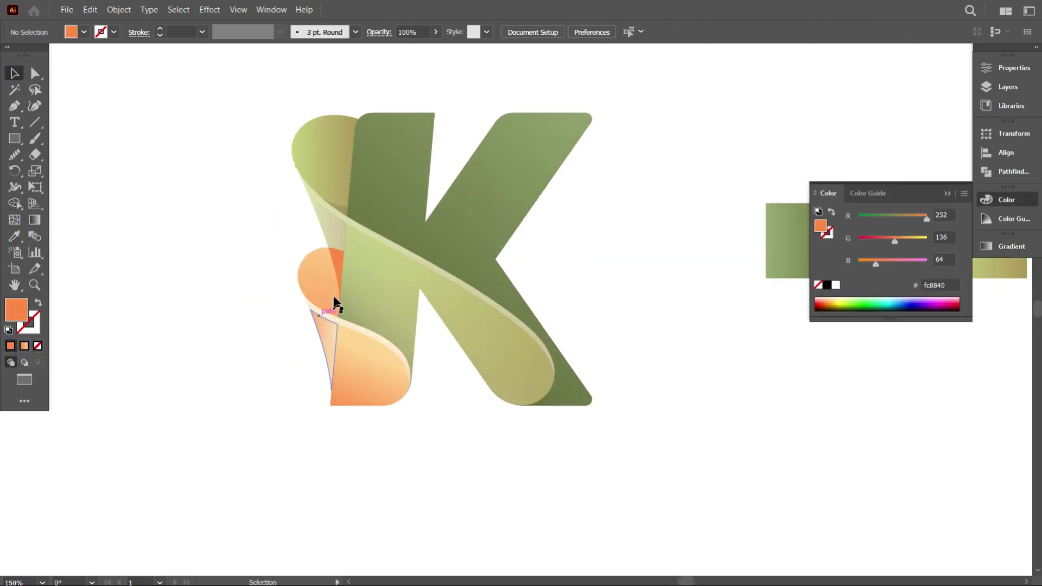
{"action": "left_click", "coordinate": [271, 135]}
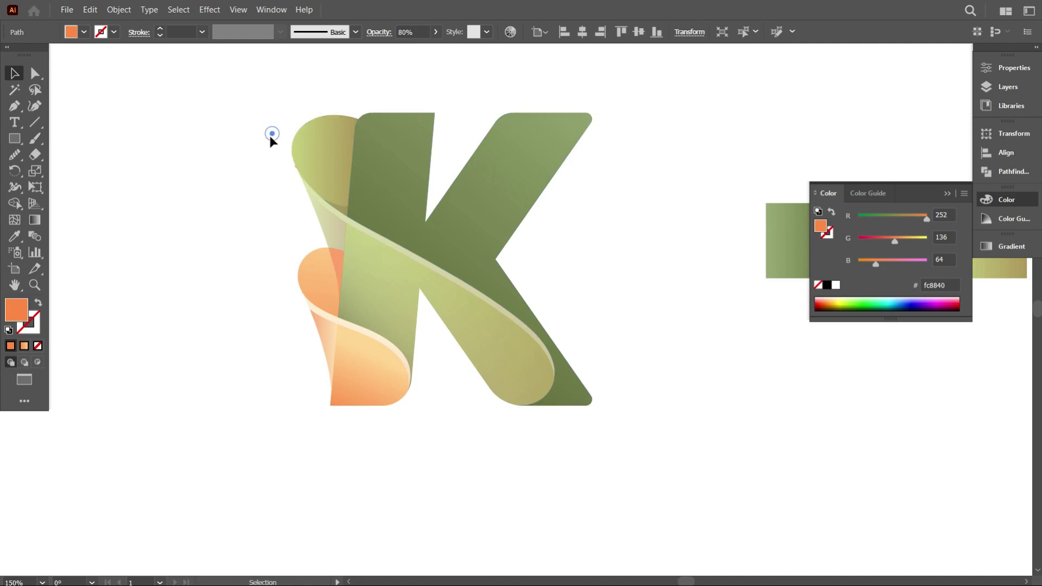
{"action": "scroll", "coordinate": [310, 354], "scroll_direction": "down", "scroll_amount": 3}
{"action": "scroll", "coordinate": [261, 358], "scroll_direction": "up", "scroll_amount": 2}
Redirect the gradient on the orange foot's light edge strip diagonally to about -48°
{"action": "left_click_drag", "start_coordinate": [585, 400], "coordinate": [537, 425]}
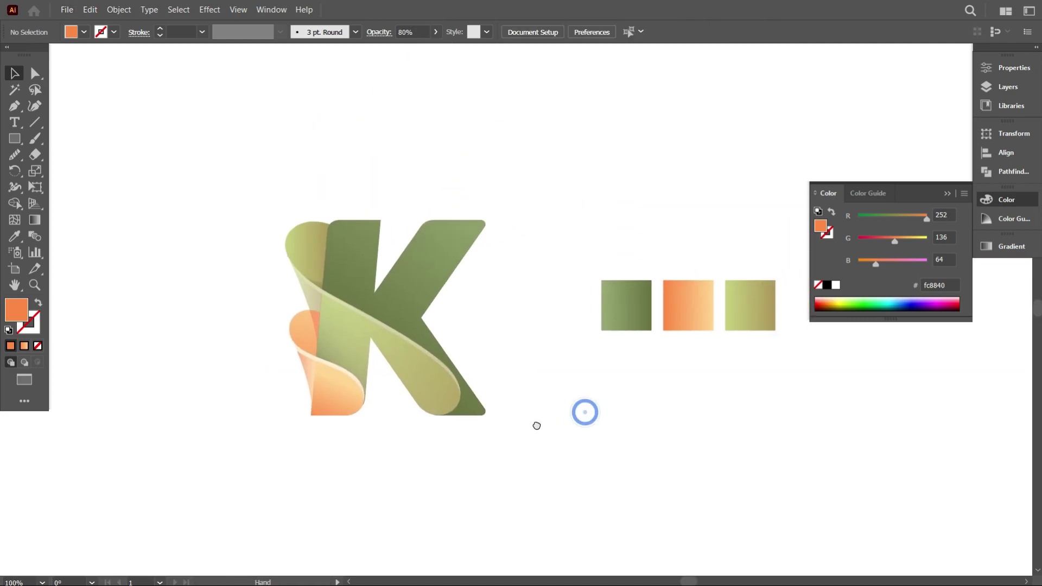
{"action": "scroll", "coordinate": [343, 449], "scroll_direction": "up", "scroll_amount": 1}
{"action": "left_click", "coordinate": [347, 342]}
{"action": "left_click", "coordinate": [298, 319]}
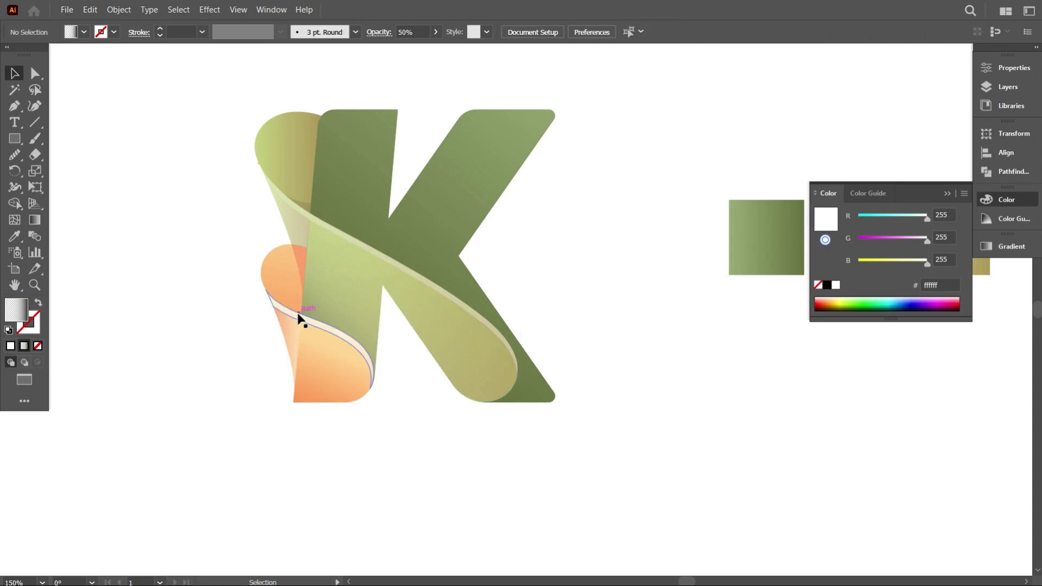
{"action": "left_click", "coordinate": [34, 220]}
{"action": "mouse_move", "coordinate": [424, 445]}
{"action": "left_mouse_down"}
{"action": "mouse_move", "coordinate": [249, 258]}
{"action": "mouse_move", "coordinate": [181, 223]}
{"action": "mouse_move", "coordinate": [187, 204]}
{"action": "left_mouse_up"}
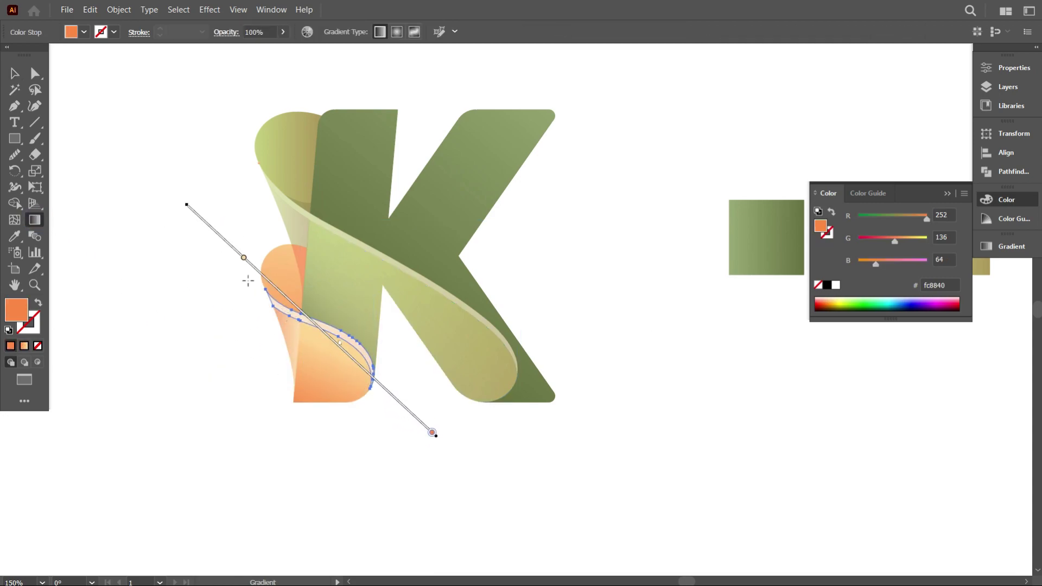
{"action": "left_click", "coordinate": [242, 256]}
{"action": "left_click_drag", "start_coordinate": [253, 230], "coordinate": [380, 371]}
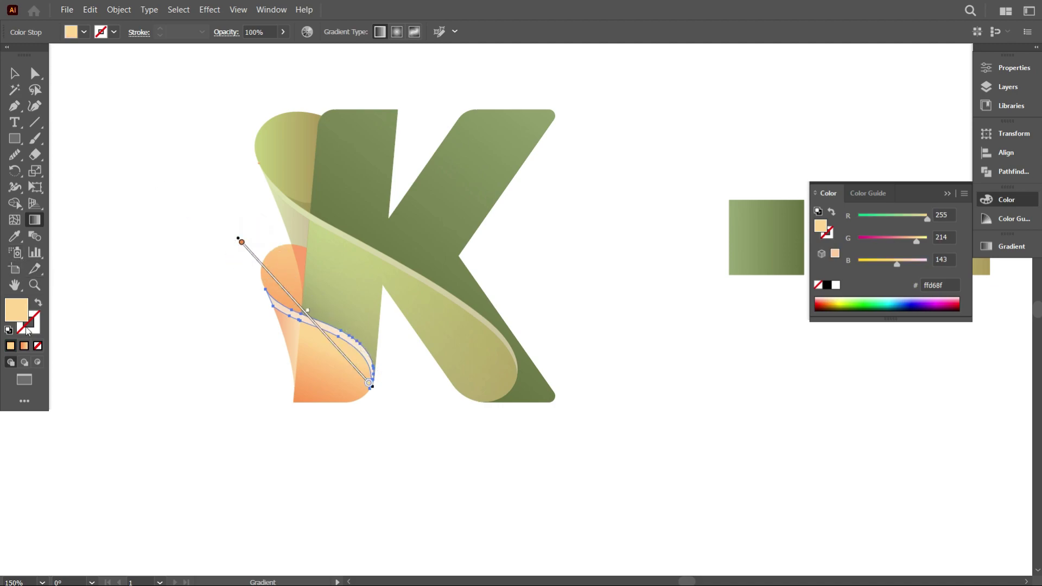
{"action": "left_click", "coordinate": [23, 346]}
{"action": "left_click", "coordinate": [14, 76]}
{"action": "left_click", "coordinate": [293, 327]}
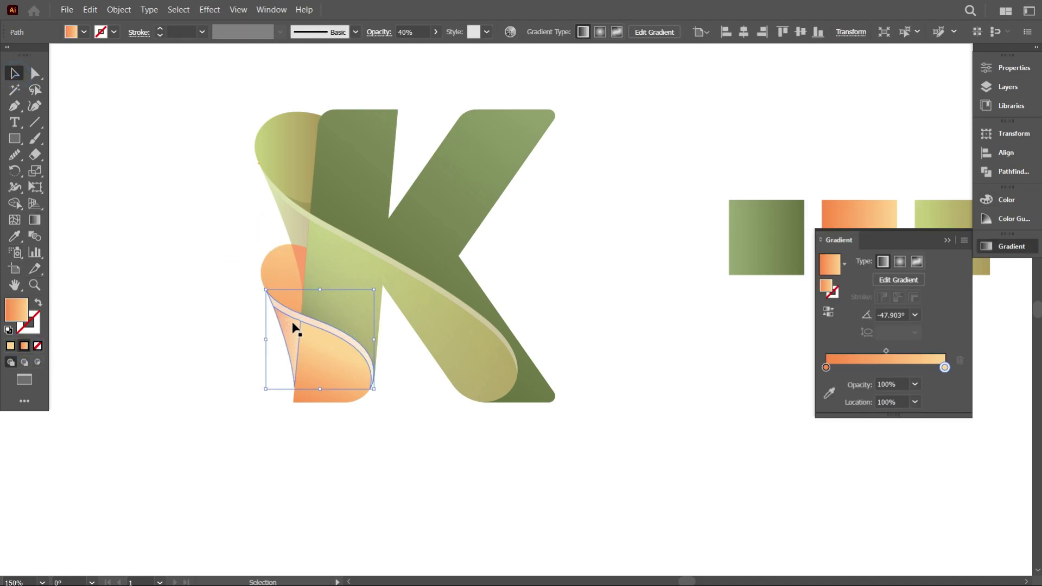
Copy the orange foot's fill and 100% opacity onto its light edge strip with the Eyedropper
{"action": "left_click", "coordinate": [15, 238]}
{"action": "left_click", "coordinate": [330, 394]}
{"action": "left_click", "coordinate": [15, 75]}
{"action": "left_click", "coordinate": [122, 144]}
{"action": "scroll", "coordinate": [313, 405], "scroll_direction": "up", "scroll_amount": 1}
Redirect the edge strip's gradient to about 137° and shift its midpoint toward the orange stop, to about 18%
{"action": "left_click", "coordinate": [340, 307]}
{"action": "left_click", "coordinate": [35, 220]}
{"action": "left_click_drag", "start_coordinate": [183, 237], "coordinate": [374, 366]}
{"action": "left_click_drag", "start_coordinate": [420, 409], "coordinate": [213, 201]}
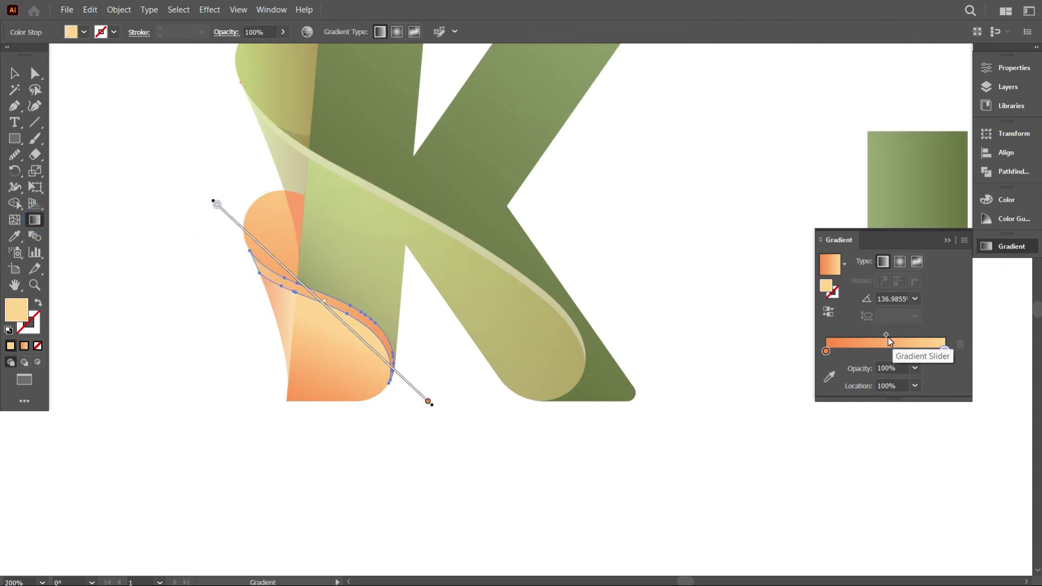
{"action": "left_click_drag", "start_coordinate": [886, 335], "coordinate": [848, 335]}
{"action": "left_click", "coordinate": [12, 74]}
{"action": "left_click", "coordinate": [451, 444]}
{"action": "scroll", "coordinate": [452, 442], "scroll_direction": "down", "scroll_amount": 2}
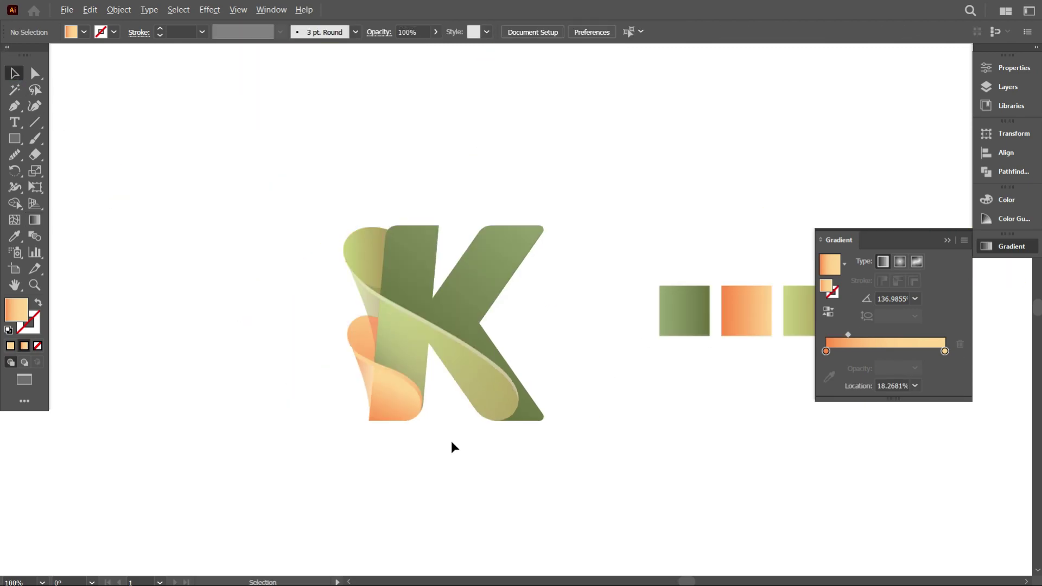
Recolor the light end stop of the edge strip's gradient to pale peach #ffd6bf
{"action": "scroll", "coordinate": [437, 446], "scroll_direction": "up", "scroll_amount": 2}
{"action": "left_click", "coordinate": [403, 346]}
{"action": "double_click", "coordinate": [945, 367]}
{"action": "left_click_drag", "start_coordinate": [871, 466], "coordinate": [885, 464]}
{"action": "left_click", "coordinate": [767, 299]}
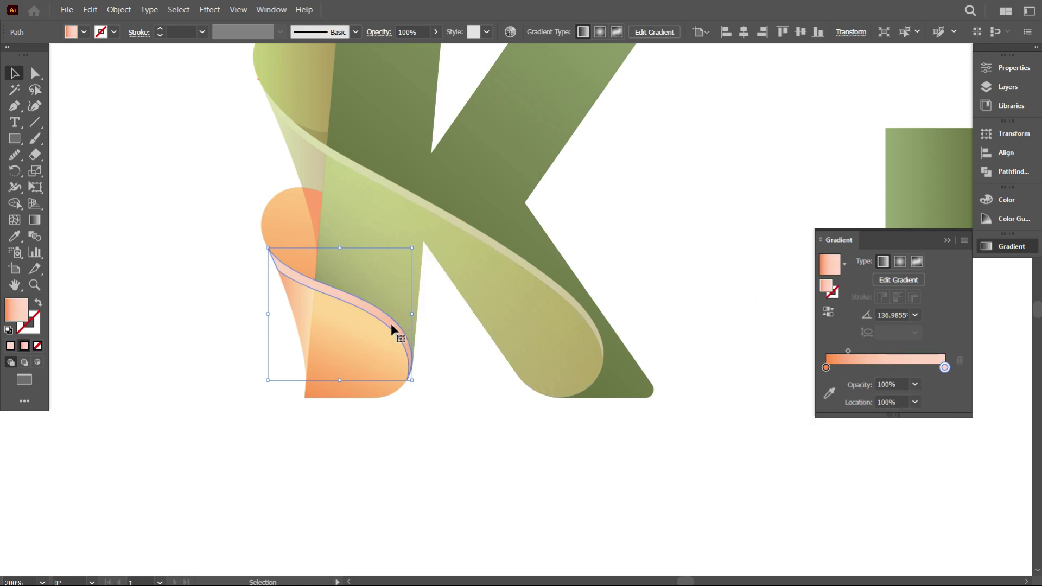
Redraw the edge strip's gradient diagonally across the orange foot at about -31°
{"action": "left_click", "coordinate": [34, 221]}
{"action": "left_click_drag", "start_coordinate": [137, 194], "coordinate": [456, 381]}
{"action": "left_click", "coordinate": [15, 74]}
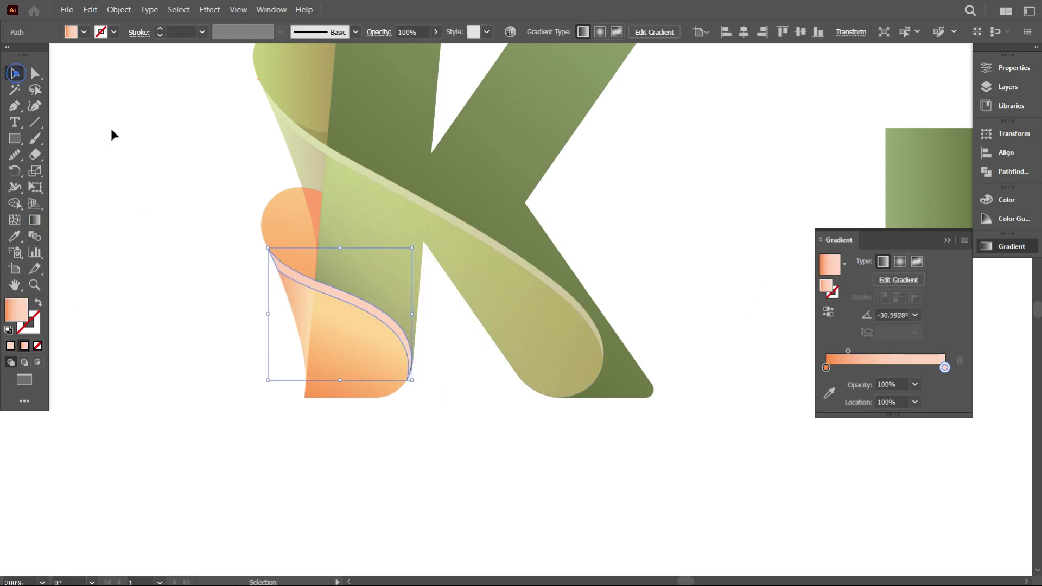
{"action": "left_click", "coordinate": [89, 118]}
{"action": "scroll", "coordinate": [478, 429], "scroll_direction": "down", "scroll_amount": 3}
{"action": "scroll", "coordinate": [490, 476], "scroll_direction": "up", "scroll_amount": 3}
Replace the edge strip's gradient with a solid light peach fill, #ffe1d2
{"action": "left_click", "coordinate": [385, 307]}
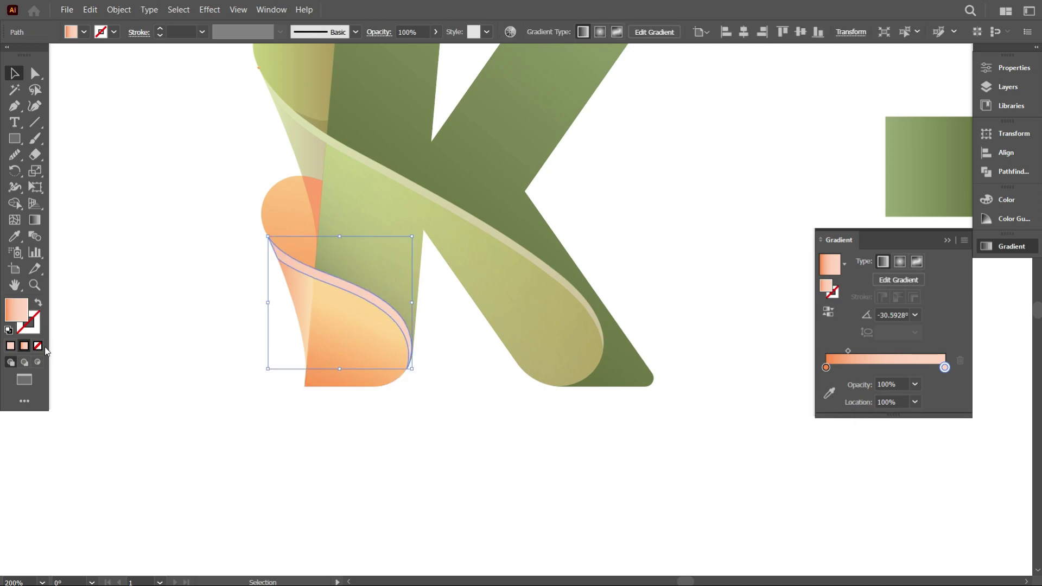
{"action": "left_click", "coordinate": [10, 346]}
{"action": "left_click", "coordinate": [143, 340]}
{"action": "left_click", "coordinate": [354, 292]}
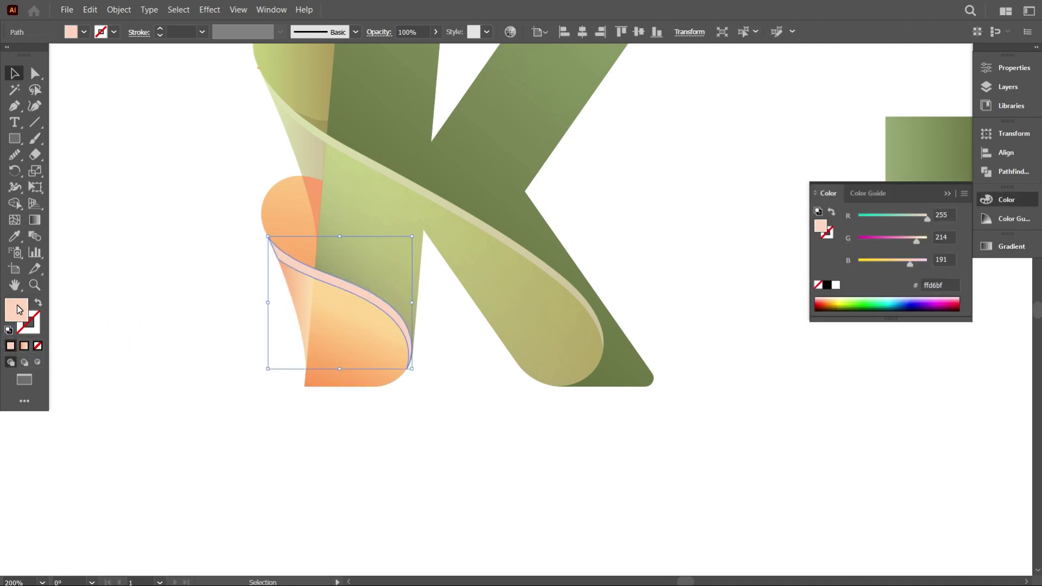
{"action": "double_click", "coordinate": [17, 307]}
{"action": "left_click_drag", "start_coordinate": [737, 234], "coordinate": [700, 226]}
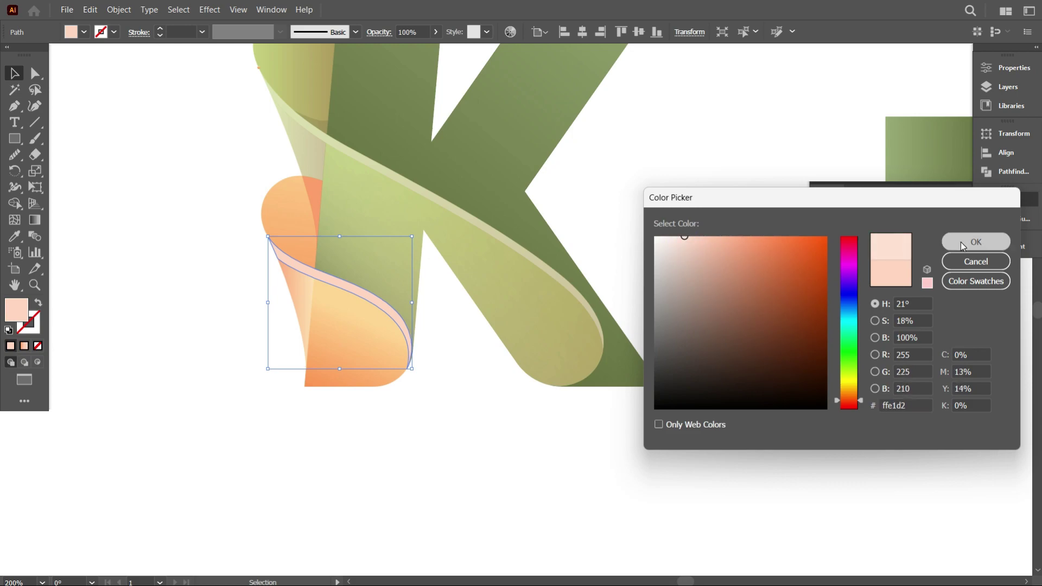
{"action": "left_click", "coordinate": [961, 246]}
{"action": "left_click", "coordinate": [582, 415]}
{"action": "scroll", "coordinate": [465, 434], "scroll_direction": "down", "scroll_amount": 2}
{"action": "scroll", "coordinate": [575, 429], "scroll_direction": "up", "scroll_amount": 1}
{"action": "scroll", "coordinate": [505, 408], "scroll_direction": "down", "scroll_amount": 3}
{"action": "scroll", "coordinate": [505, 408], "scroll_direction": "up", "scroll_amount": 3}
{"action": "scroll", "coordinate": [508, 410], "scroll_direction": "down", "scroll_amount": 2}
{"action": "scroll", "coordinate": [524, 426], "scroll_direction": "up", "scroll_amount": 4}
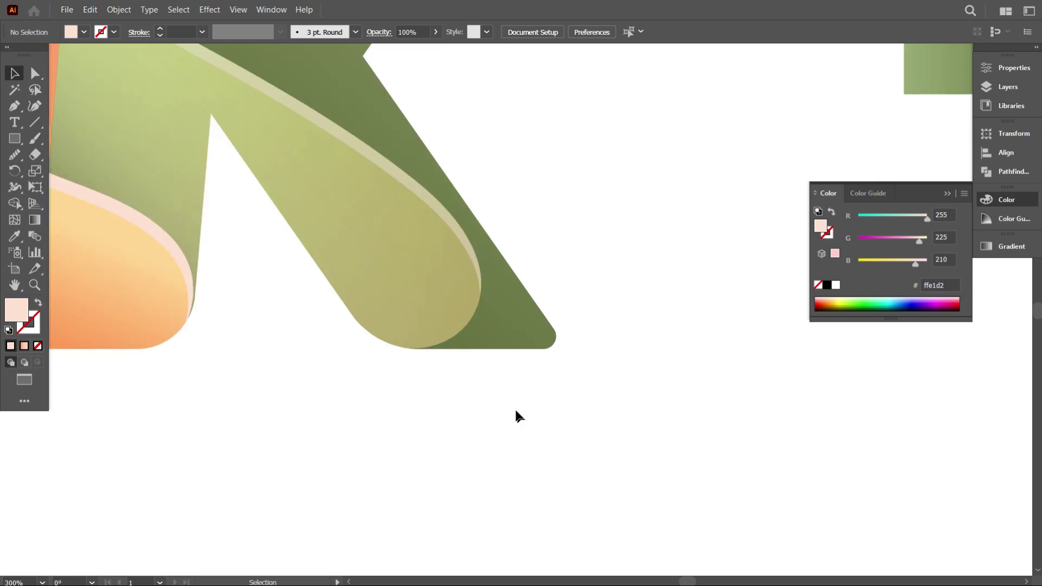
{"action": "scroll", "coordinate": [518, 412], "scroll_direction": "up", "scroll_amount": 2}
{"action": "scroll", "coordinate": [526, 376], "scroll_direction": "down", "scroll_amount": 2}
{"action": "scroll", "coordinate": [467, 331], "scroll_direction": "up", "scroll_amount": 2}
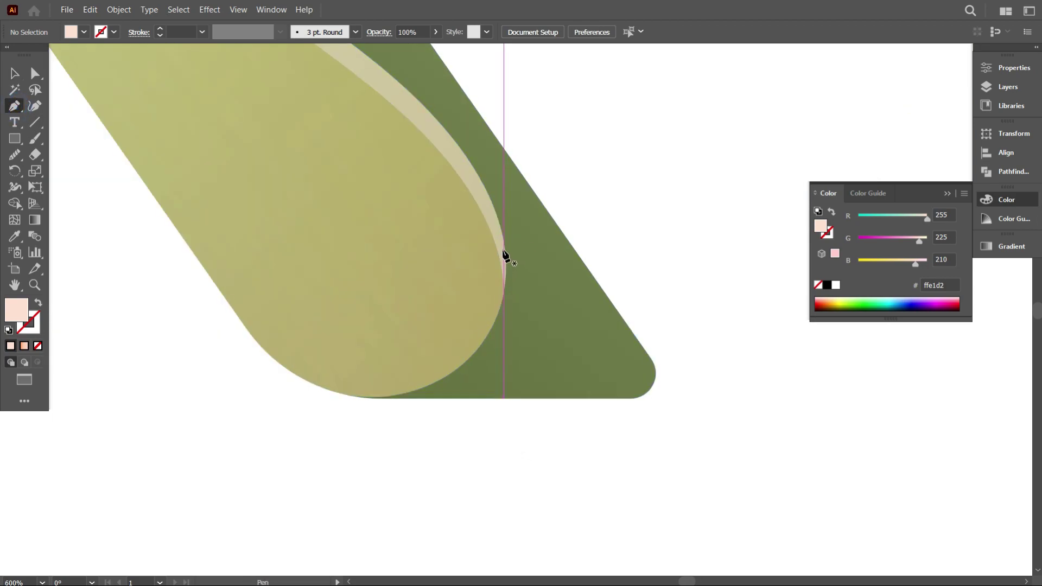
{"action": "left_click", "coordinate": [504, 248]}
{"action": "left_click_drag", "start_coordinate": [434, 398], "coordinate": [323, 435]}
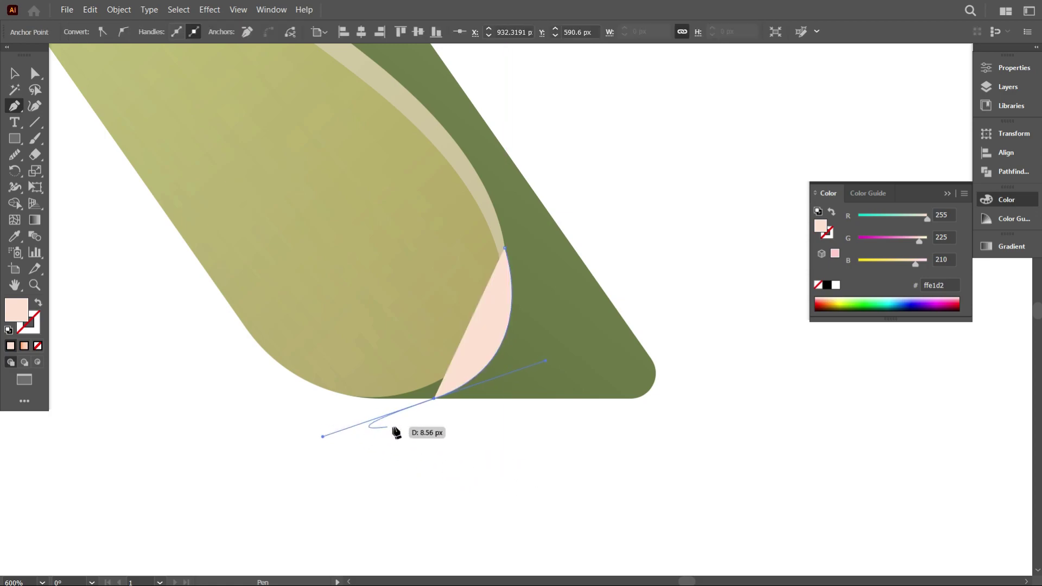
{"action": "left_click", "coordinate": [15, 71]}
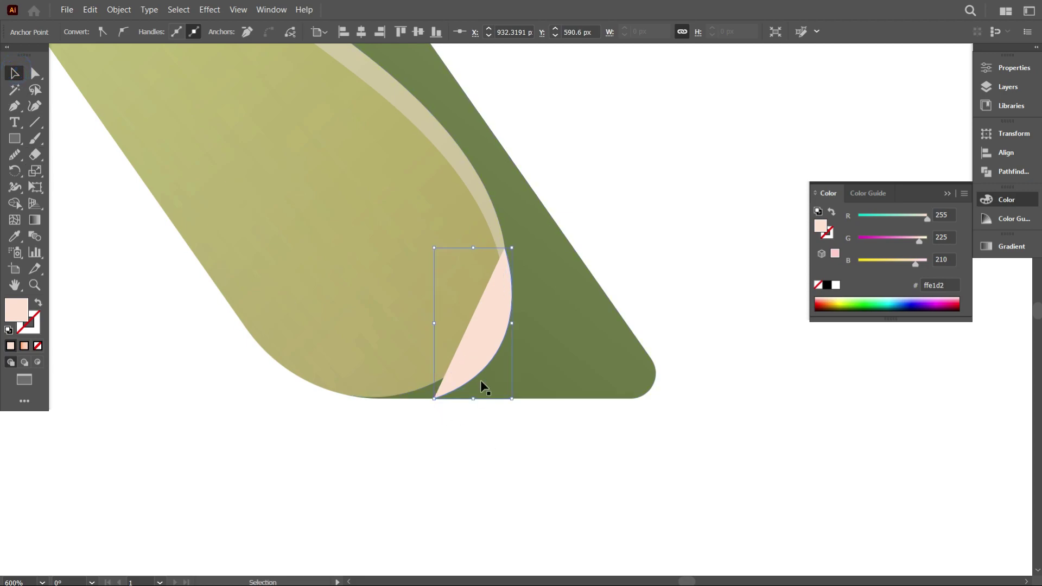
{"action": "key", "text": "shift+x"}
{"action": "left_click", "coordinate": [459, 406]}
{"action": "scroll", "coordinate": [460, 395], "scroll_direction": "up", "scroll_amount": 1}
{"action": "left_click", "coordinate": [469, 370]}
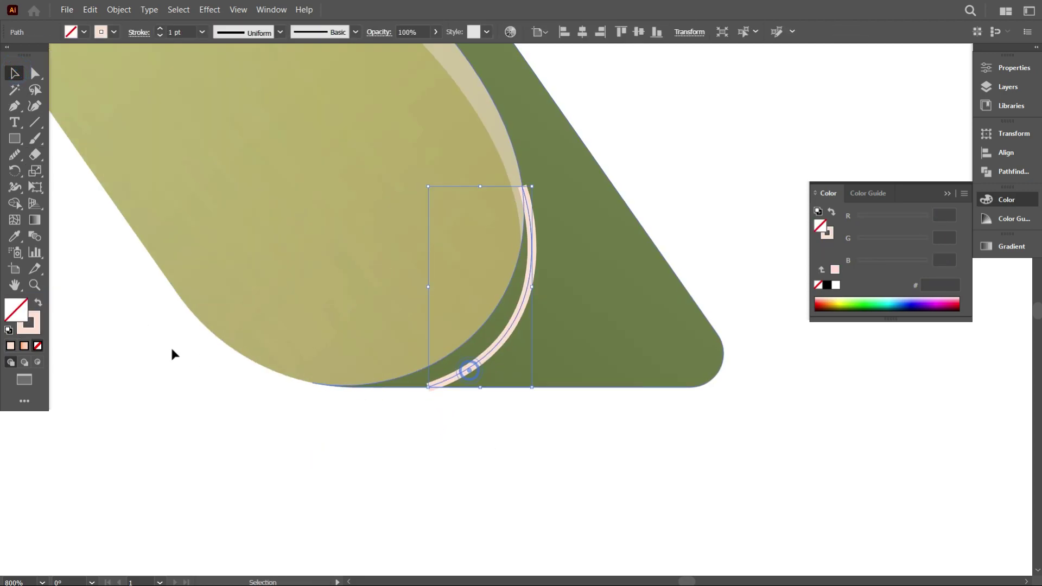
{"action": "left_click", "coordinate": [38, 305]}
{"action": "left_click", "coordinate": [372, 461]}
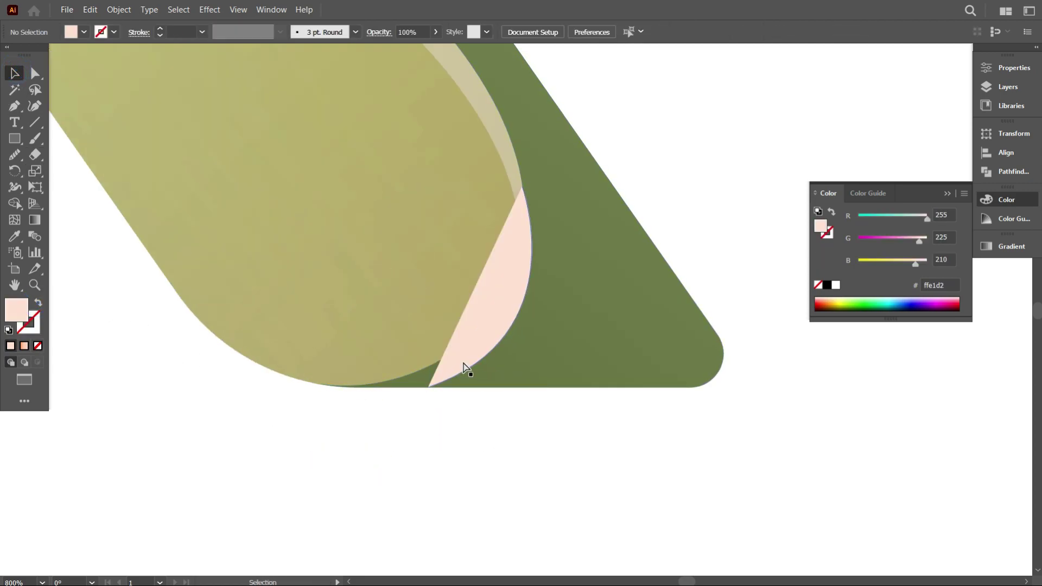
{"action": "left_click", "coordinate": [464, 368]}
{"action": "key", "text": "shift+x"}
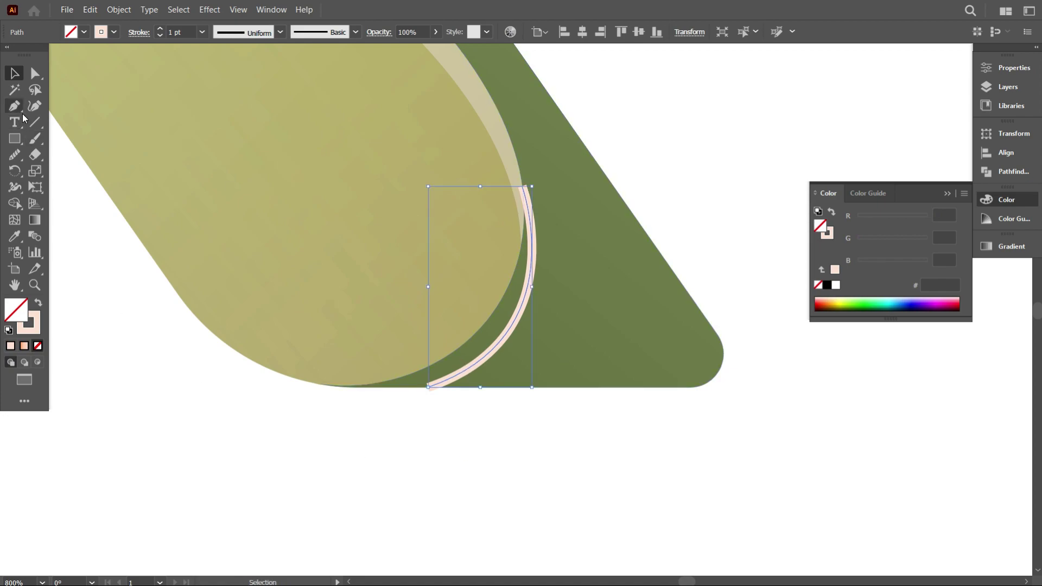
{"action": "key", "text": "ctrl+z"}
{"action": "key", "text": "ctrl+z"}
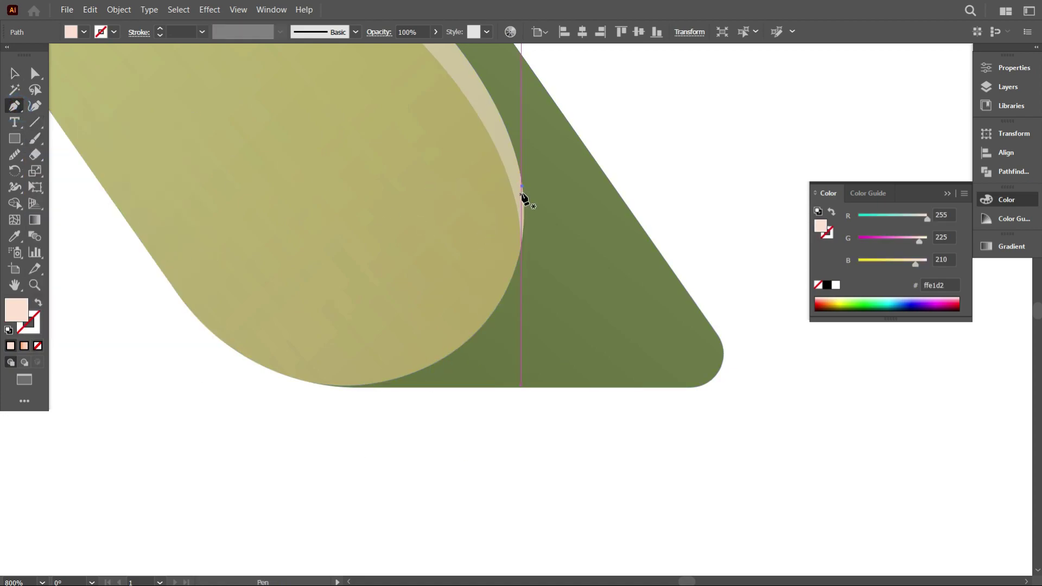
{"action": "key", "text": "ctrl+z"}
Draw a peach shape with the Pen tool that curves just outside the light green ribbon's rounded end and overlaps the ribbon
{"action": "left_click", "coordinate": [522, 187]}
{"action": "left_click_drag", "start_coordinate": [435, 387], "coordinate": [366, 415]}
{"action": "left_click_drag", "start_coordinate": [309, 437], "coordinate": [309, 437]}
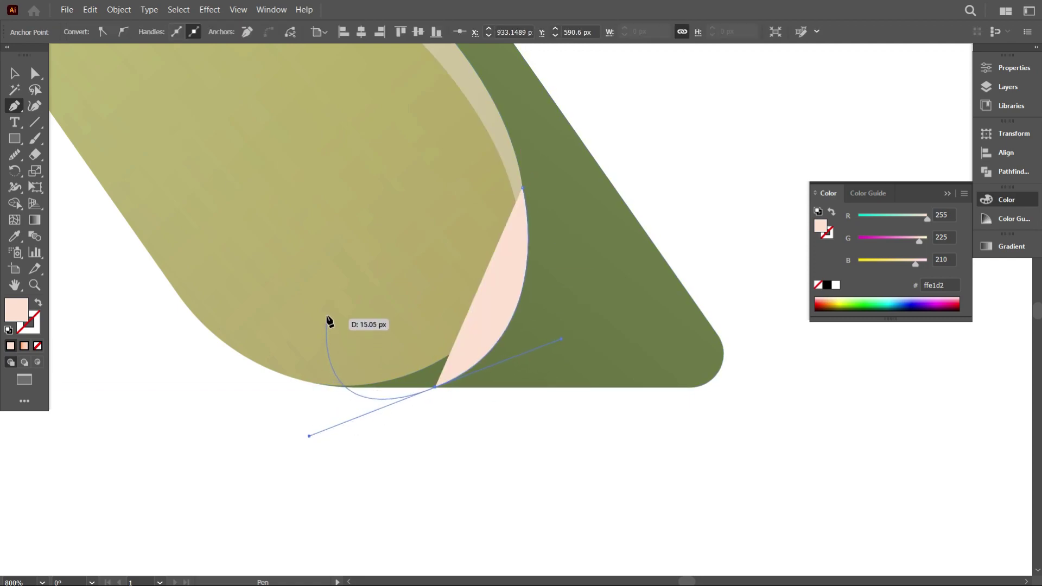
{"action": "left_click", "coordinate": [436, 387]}
{"action": "left_click", "coordinate": [361, 402]}
{"action": "left_click", "coordinate": [328, 400]}
{"action": "left_click", "coordinate": [319, 314]}
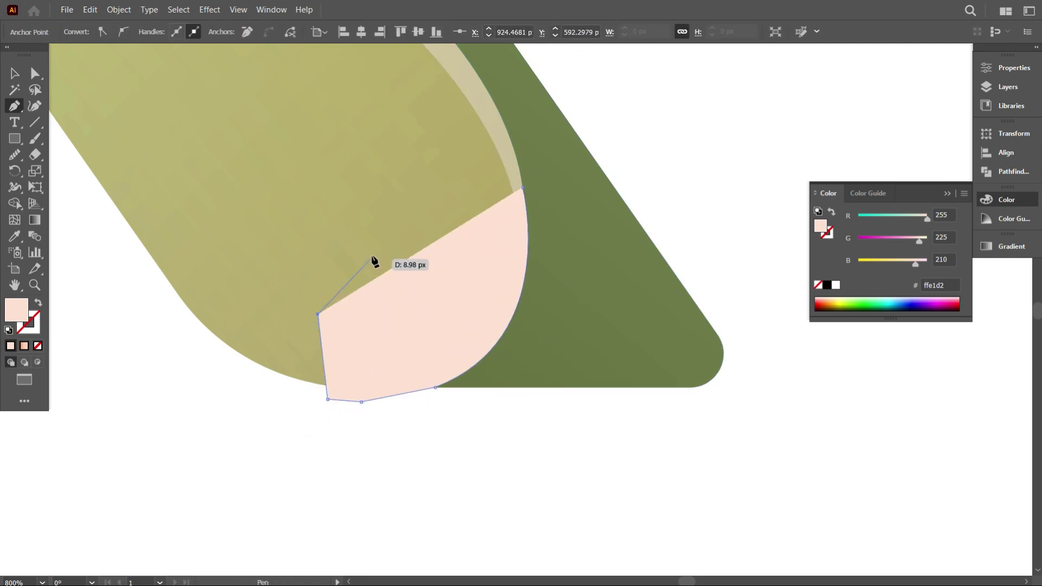
{"action": "left_click", "coordinate": [372, 255]}
Divide the peach shape along the ribbon's edge with Shape Builder and delete the piece covering the ribbon
{"action": "left_click", "coordinate": [15, 76]}
{"action": "left_click", "coordinate": [247, 167], "text": "shift"}
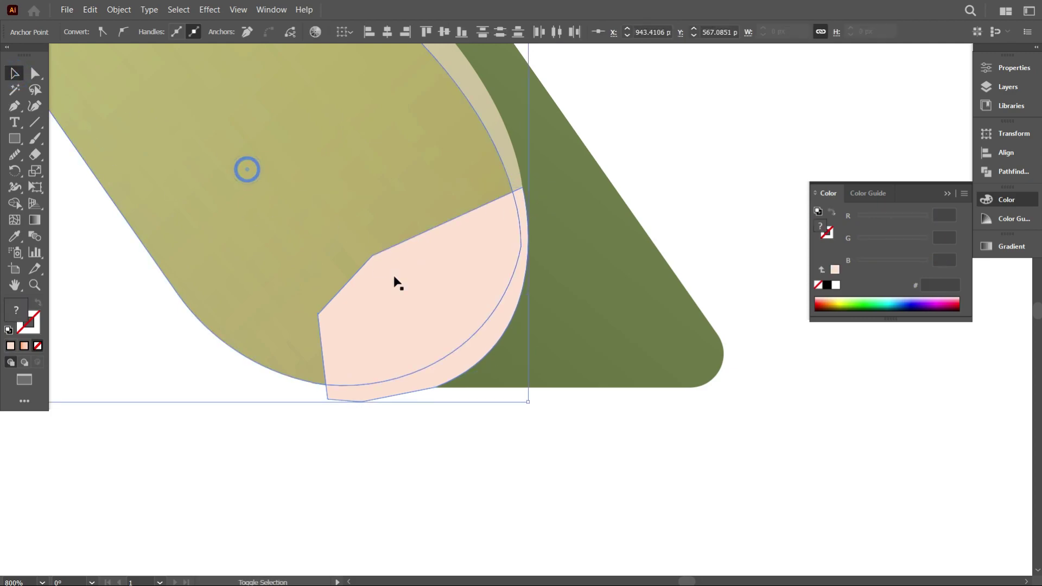
{"action": "key", "text": "shift+m"}
{"action": "left_click", "coordinate": [474, 357]}
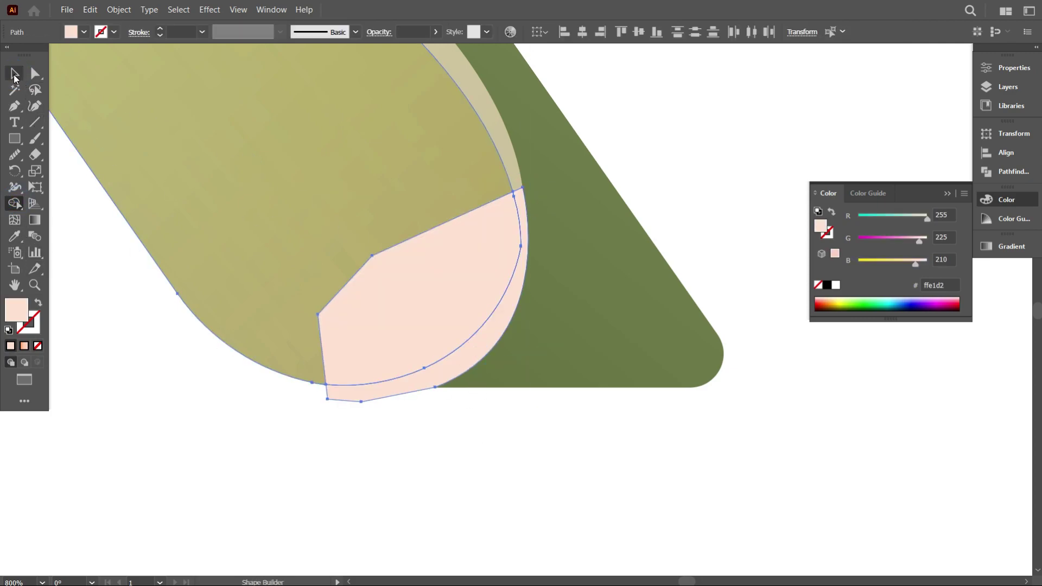
{"action": "left_click", "coordinate": [14, 76]}
{"action": "left_click", "coordinate": [428, 442]}
{"action": "left_click", "coordinate": [388, 312]}
{"action": "key", "text": "Delete"}
Trim away the part of the peach sliver that extends below the K's baseline with Shape Builder
{"action": "left_click_drag", "start_coordinate": [448, 423], "coordinate": [82, 185]}
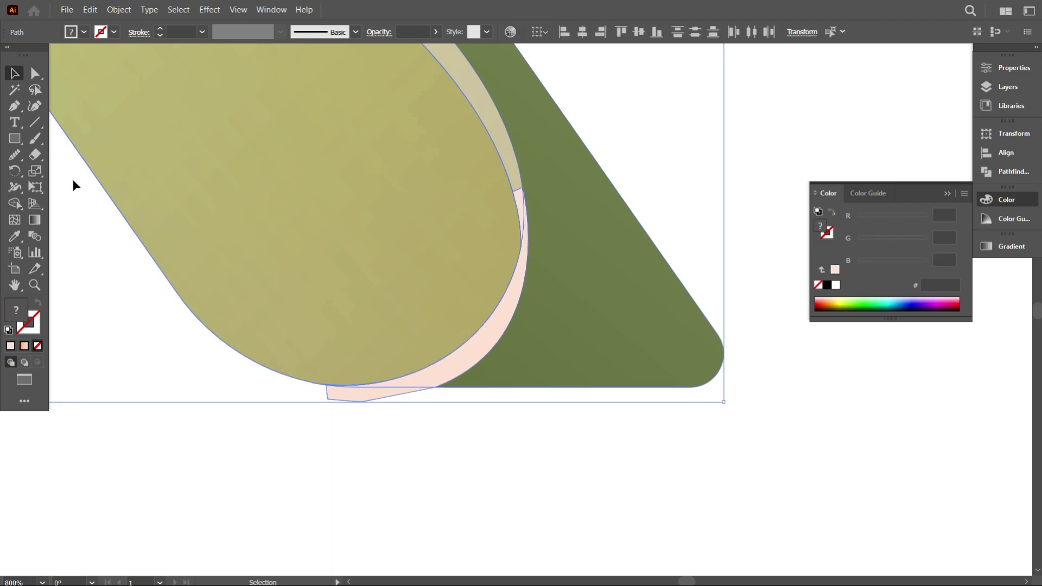
{"action": "left_click", "coordinate": [15, 202]}
{"action": "left_click", "coordinate": [384, 395], "text": "alt"}
{"action": "scroll", "coordinate": [410, 375], "scroll_direction": "down", "scroll_amount": 2}
{"action": "left_click", "coordinate": [15, 73]}
{"action": "left_click", "coordinate": [219, 390]}
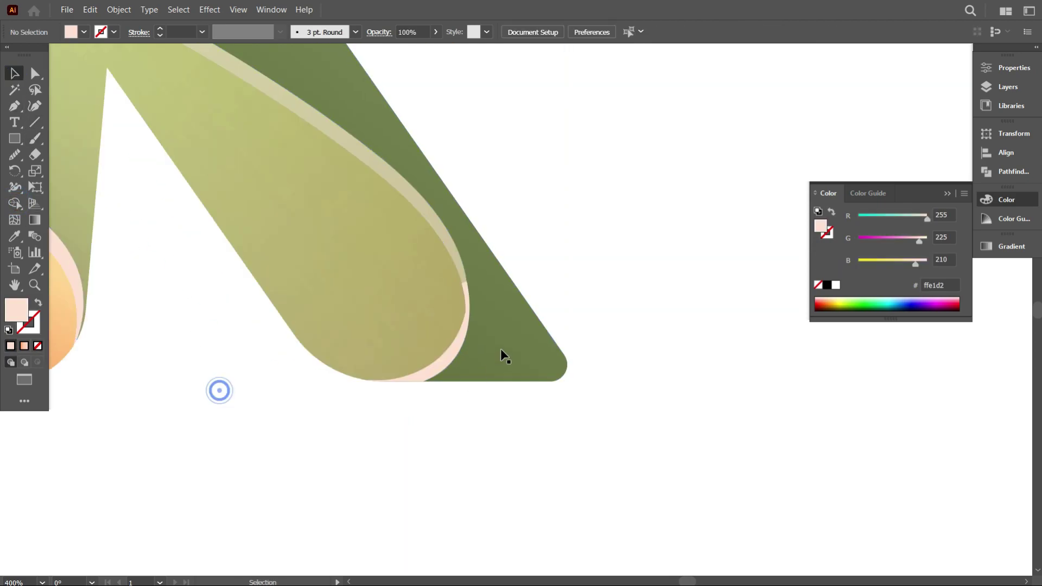
Trim the peach sliver with Shape Builder where it overlaps the ribbon's light edge strip
{"action": "scroll", "coordinate": [466, 287], "scroll_direction": "up", "scroll_amount": 1}
{"action": "left_click", "coordinate": [464, 326]}
{"action": "scroll", "coordinate": [464, 326], "scroll_direction": "up", "scroll_amount": 2}
{"action": "left_click", "coordinate": [456, 308], "text": "shift"}
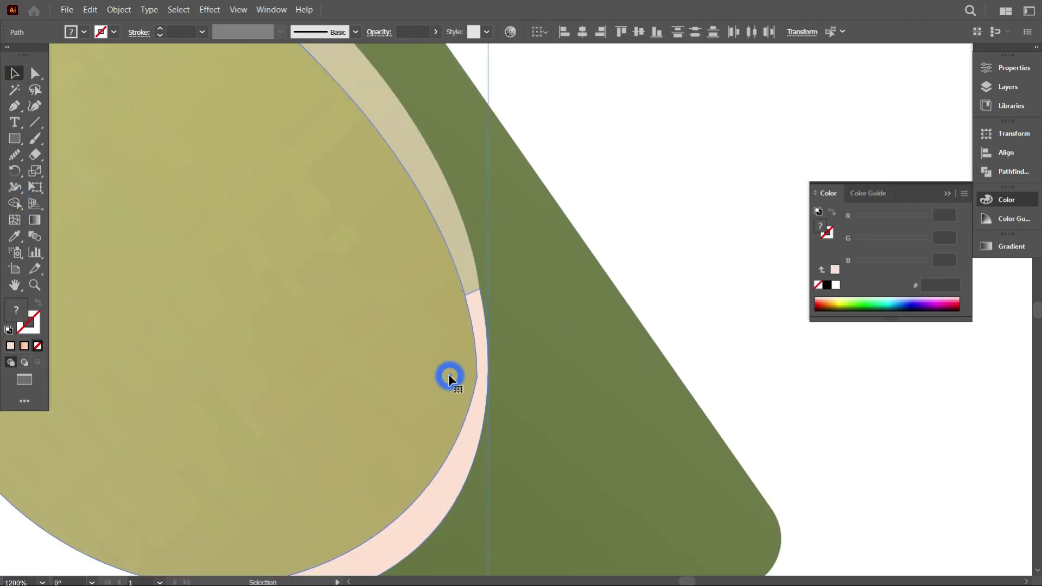
{"action": "left_click", "coordinate": [15, 203]}
{"action": "scroll", "coordinate": [483, 350], "scroll_direction": "down", "scroll_amount": 3}
{"action": "left_click", "coordinate": [14, 74]}
{"action": "left_click", "coordinate": [219, 347]}
{"action": "left_click_drag", "start_coordinate": [564, 443], "coordinate": [412, 276]}
{"action": "scroll", "coordinate": [498, 362], "scroll_direction": "up", "scroll_amount": 3}
{"action": "left_click", "coordinate": [652, 195]}
{"action": "left_click", "coordinate": [442, 216]}
{"action": "left_click", "coordinate": [450, 380], "text": "shift"}
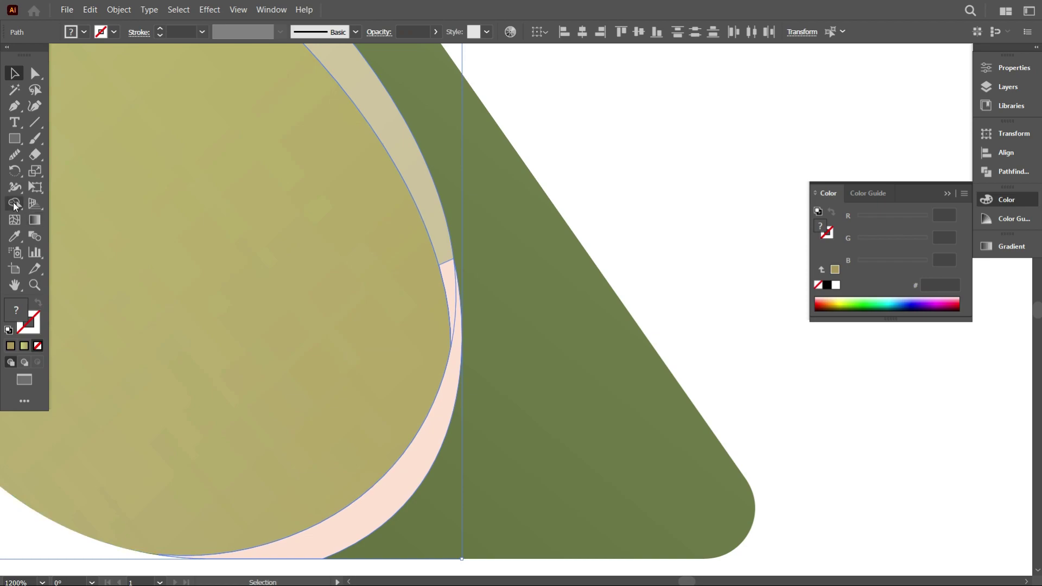
{"action": "scroll", "coordinate": [468, 293], "scroll_direction": "down", "scroll_amount": 5}
Turn the sliver beside the ribbon's rounded end into a shadow with a black fill at 10% opacity
{"action": "left_click", "coordinate": [488, 352]}
{"action": "left_click", "coordinate": [85, 32]}
{"action": "left_click", "coordinate": [38, 55]}
{"action": "left_click", "coordinate": [424, 451]}
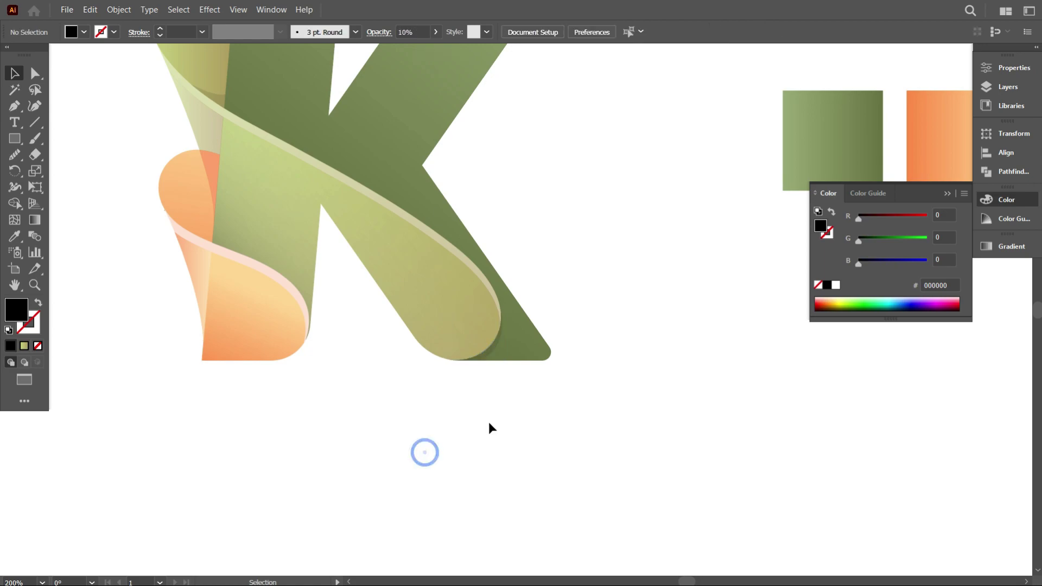
Group all the K artwork and center the group horizontally on the artboard
{"action": "scroll", "coordinate": [488, 424], "scroll_direction": "down", "scroll_amount": 3}
{"action": "left_click_drag", "start_coordinate": [273, 218], "coordinate": [591, 437]}
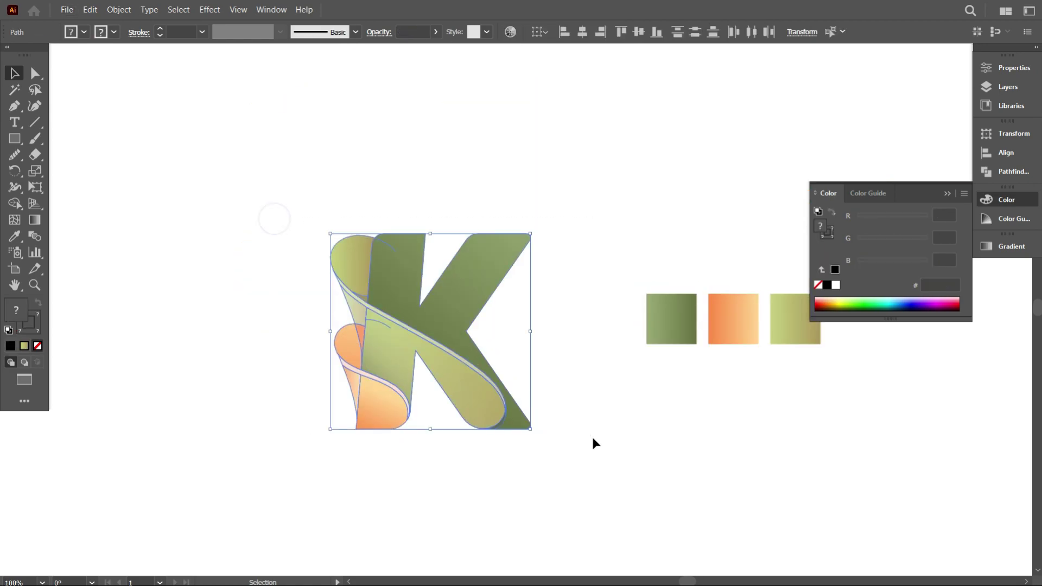
{"action": "scroll", "coordinate": [519, 384], "scroll_direction": "down", "scroll_amount": 2}
{"action": "scroll", "coordinate": [556, 381], "scroll_direction": "down", "scroll_amount": 1}
{"action": "left_click", "coordinate": [582, 34]}
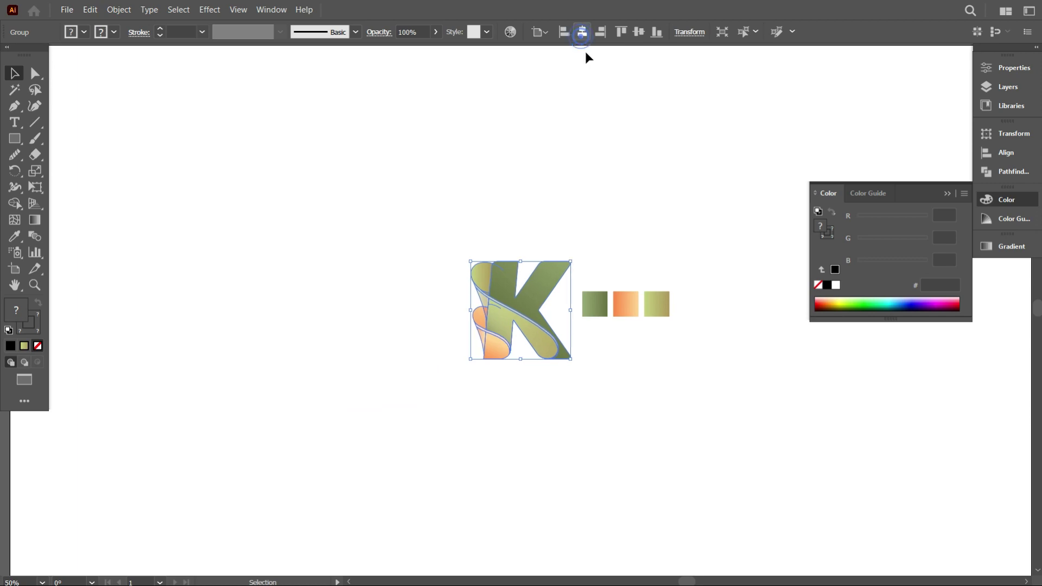
{"action": "scroll", "coordinate": [572, 328], "scroll_direction": "down", "scroll_amount": 1}
{"action": "scroll", "coordinate": [617, 300], "scroll_direction": "down", "scroll_amount": 1}
Clear the three gradient sample squares away from beside the K
{"action": "left_click_drag", "start_coordinate": [687, 295], "coordinate": [242, 130]}
{"action": "left_click", "coordinate": [486, 253]}
{"action": "left_click_drag", "start_coordinate": [494, 221], "coordinate": [645, 368]}
{"action": "left_click", "coordinate": [671, 350]}
Collapse the color settings and examine the finished letter K on the empty canvas
{"action": "scroll", "coordinate": [670, 350], "scroll_direction": "up", "scroll_amount": 2}
{"action": "scroll", "coordinate": [671, 350], "scroll_direction": "up", "scroll_amount": 1}
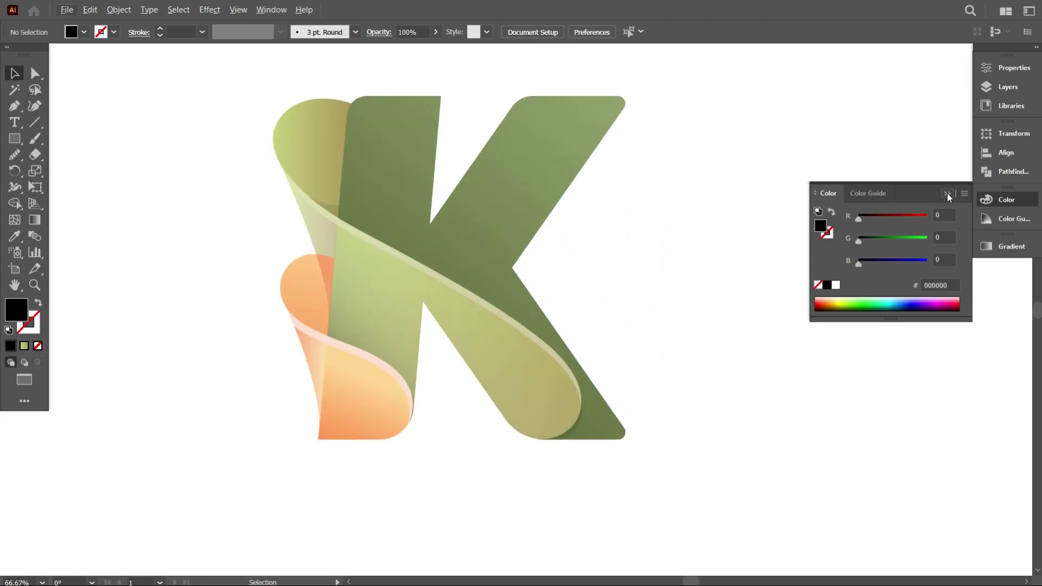
{"action": "left_click", "coordinate": [947, 194]}
{"action": "scroll", "coordinate": [753, 309], "scroll_direction": "down", "scroll_amount": 1}
{"action": "left_click_drag", "start_coordinate": [738, 464], "coordinate": [467, 234]}
{"action": "left_click", "coordinate": [633, 379]}
{"action": "scroll", "coordinate": [714, 363], "scroll_direction": "up", "scroll_amount": 1}
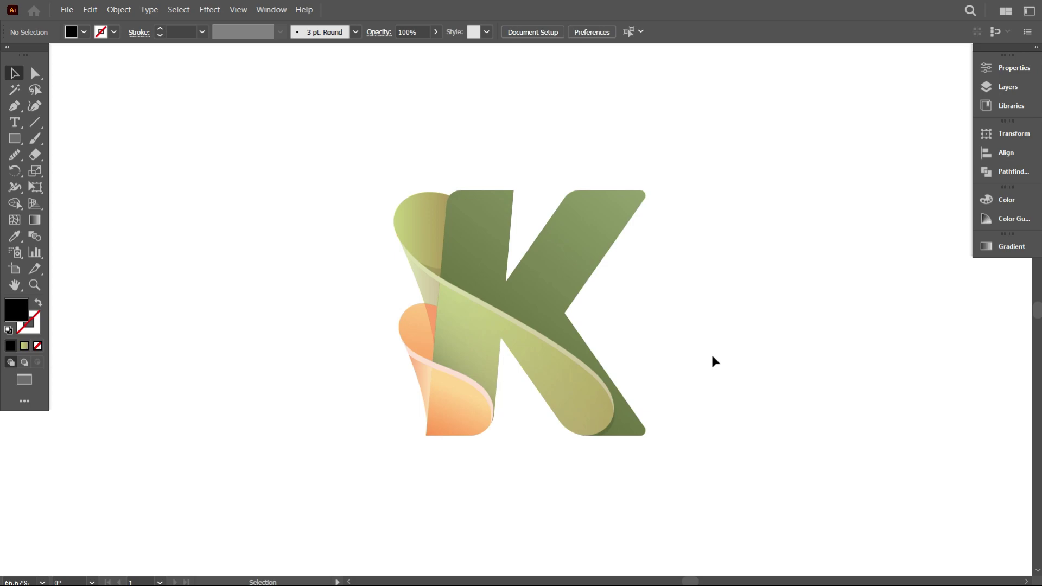